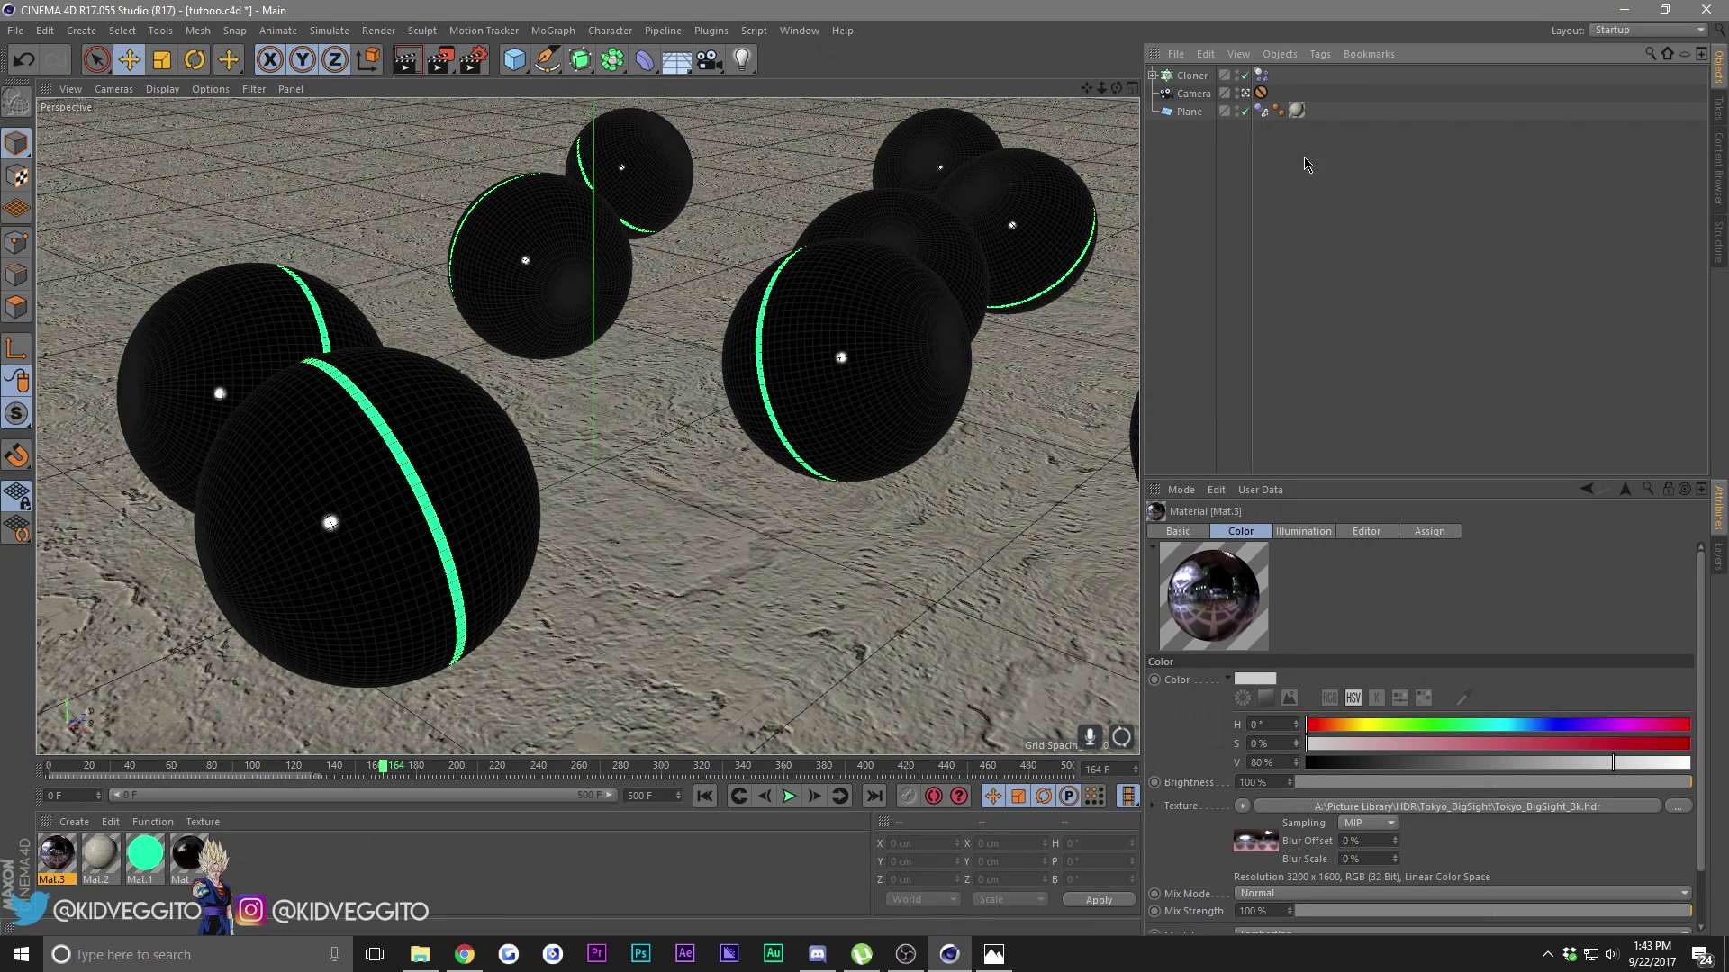
Step: Add a Sky object to the scene and apply Mat.3 to it
click(81, 30)
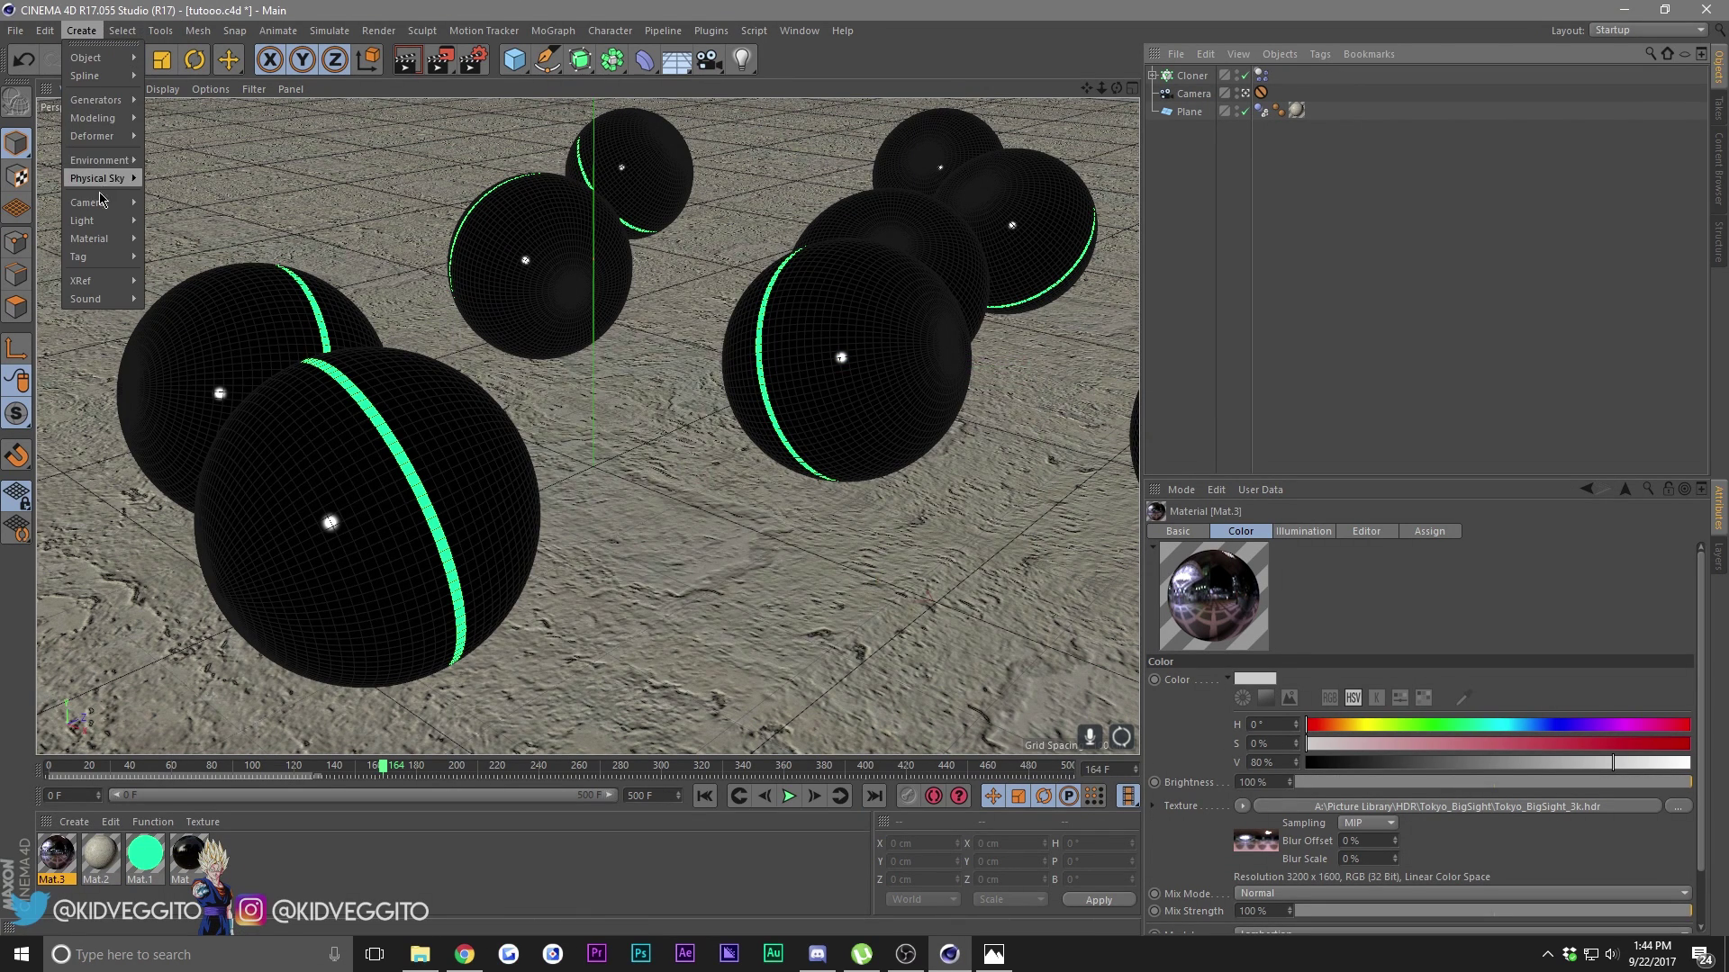
mouse_move(105, 159)
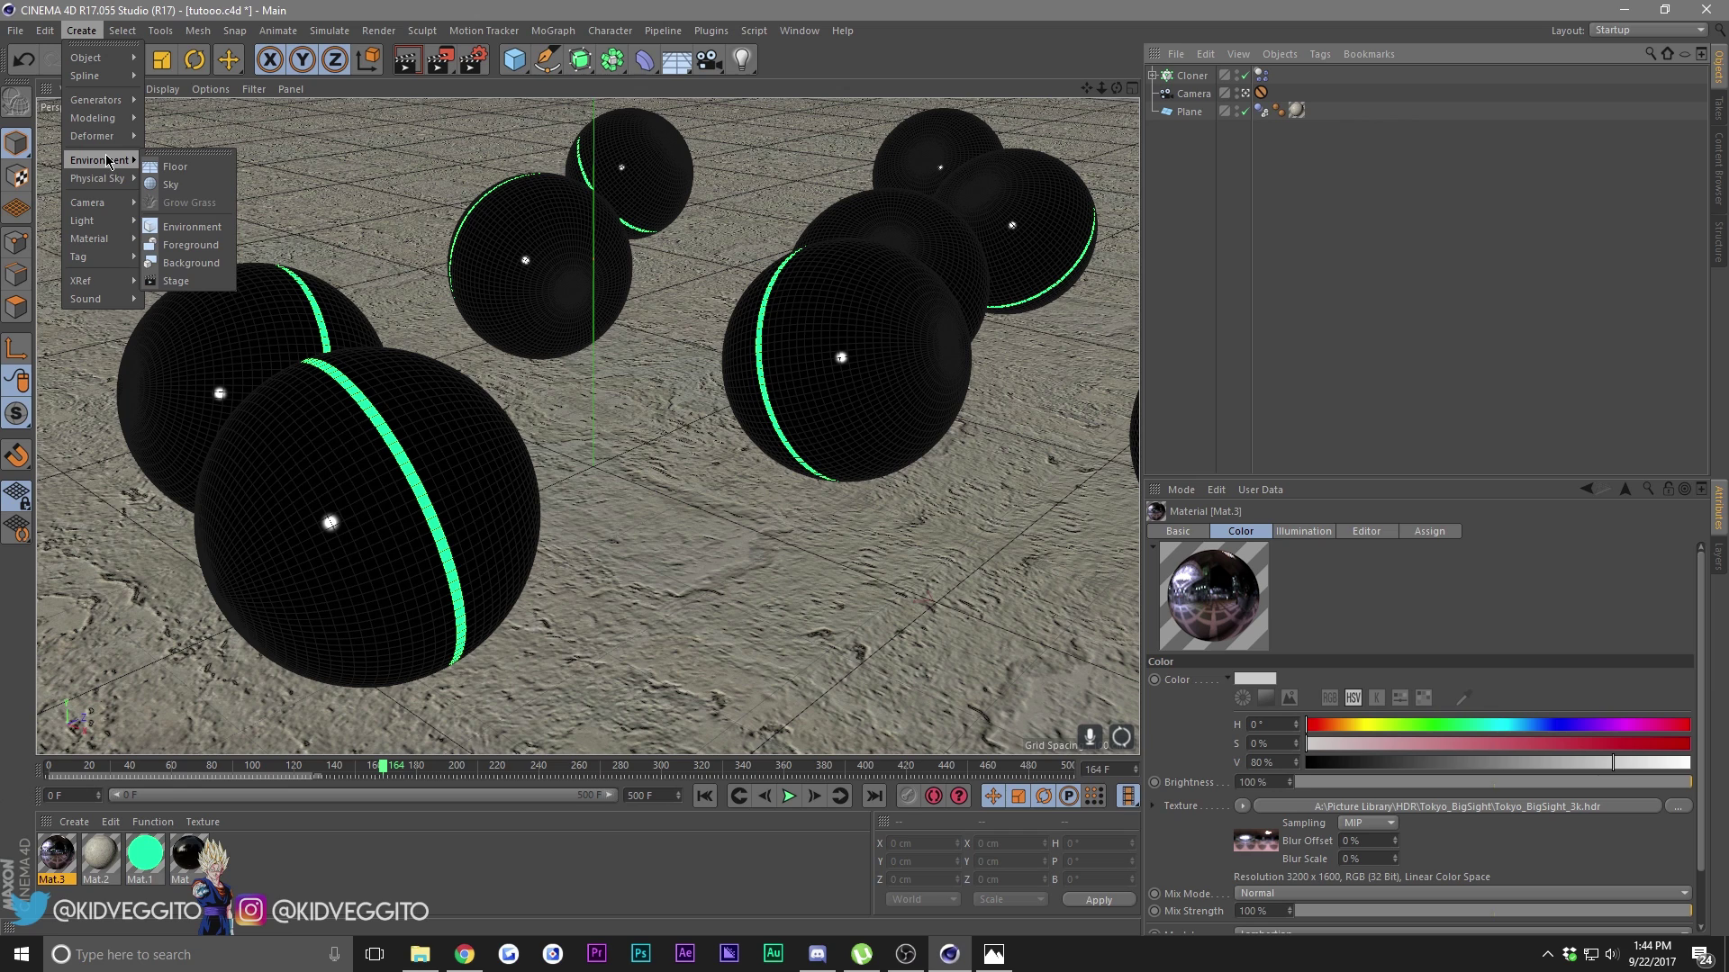
click(191, 185)
click(1532, 193)
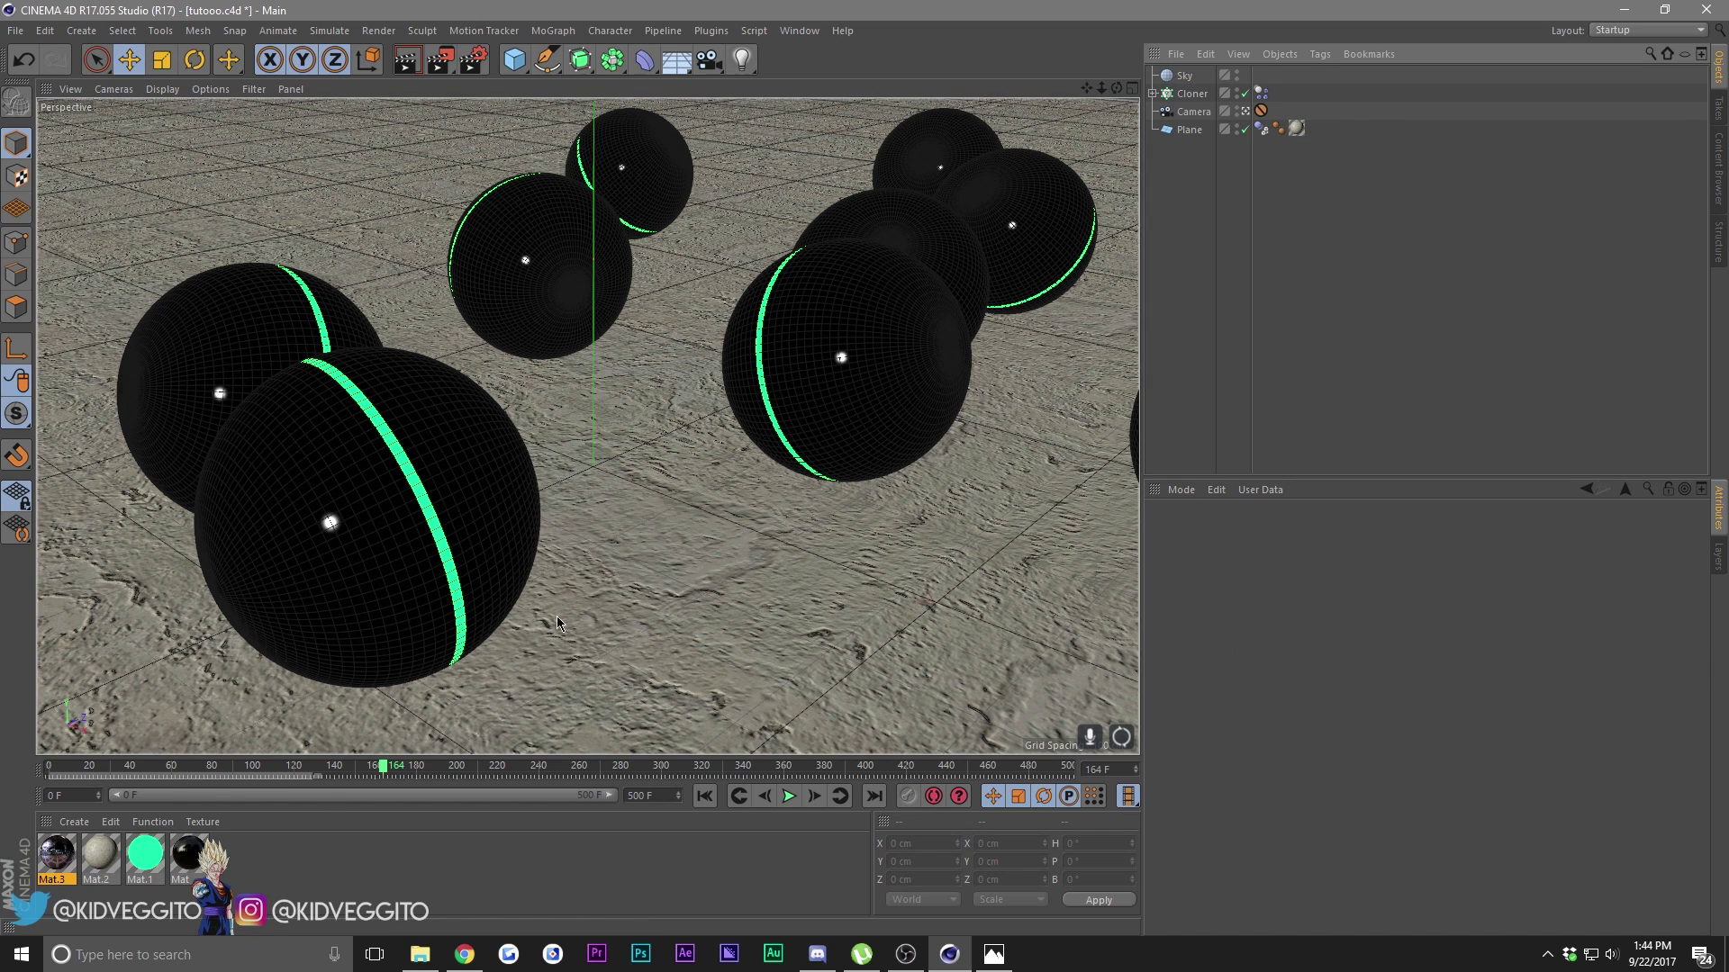
drag(65, 860, 1128, 200)
drag(1166, 75, 1168, 76)
Step: Render a preview of the reflective spheres' green glow, then return to the editor view
click(405, 58)
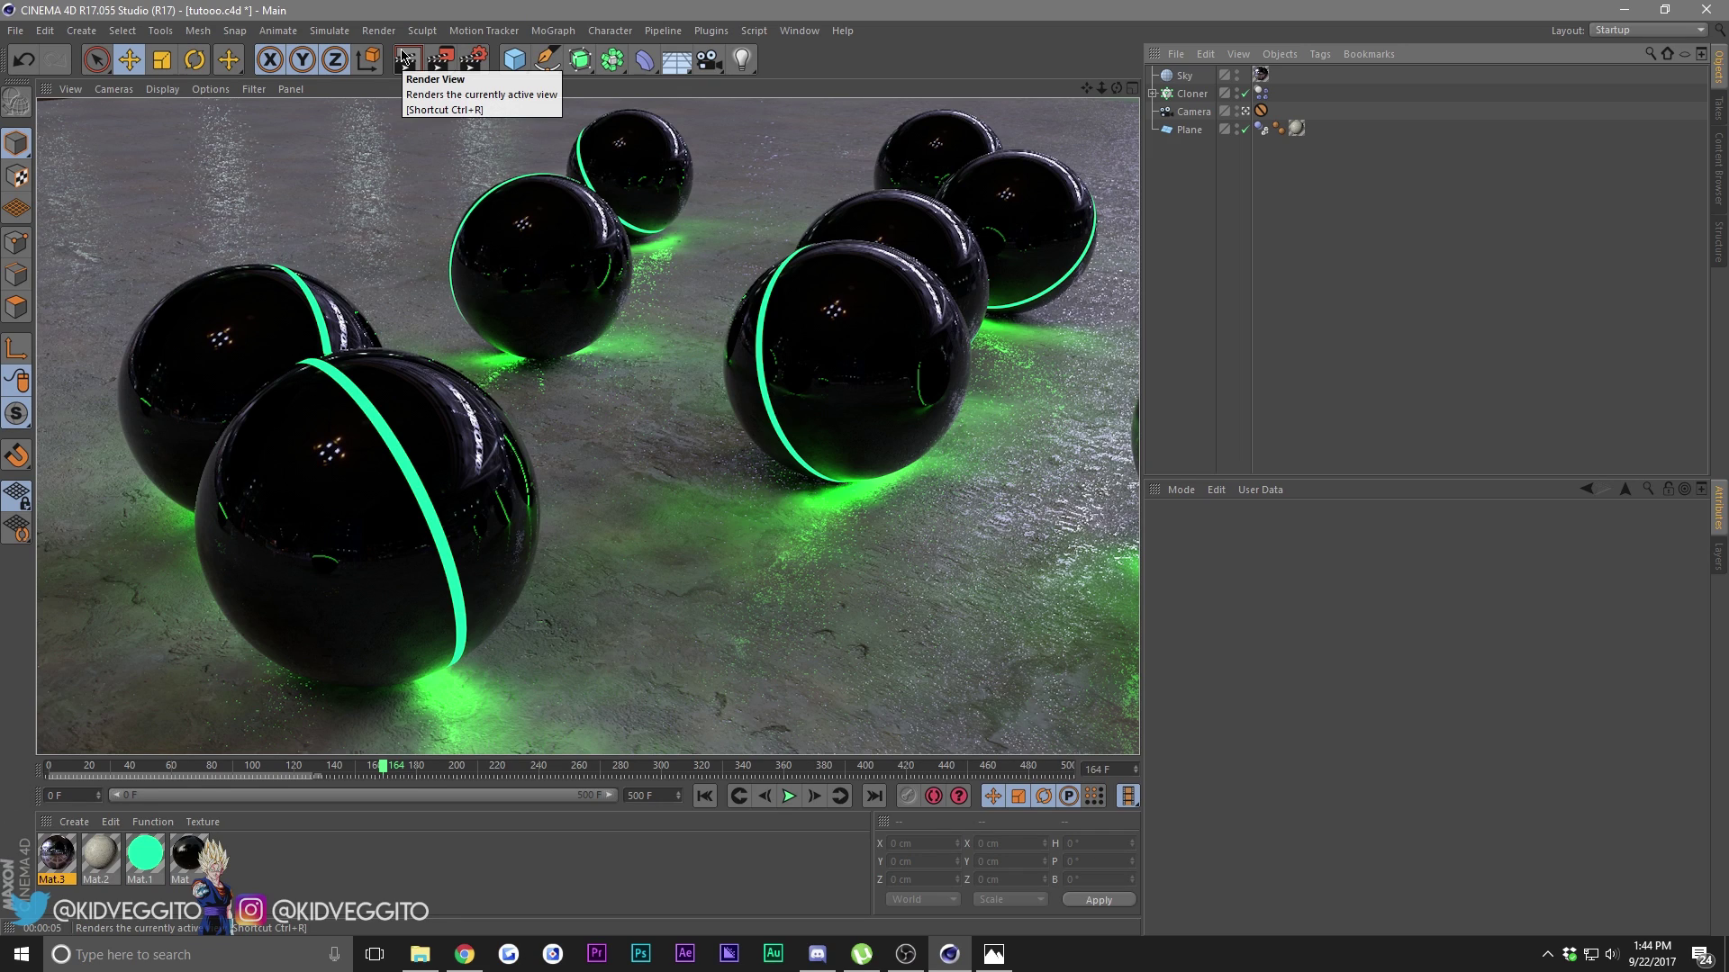
click(708, 135)
click(1268, 284)
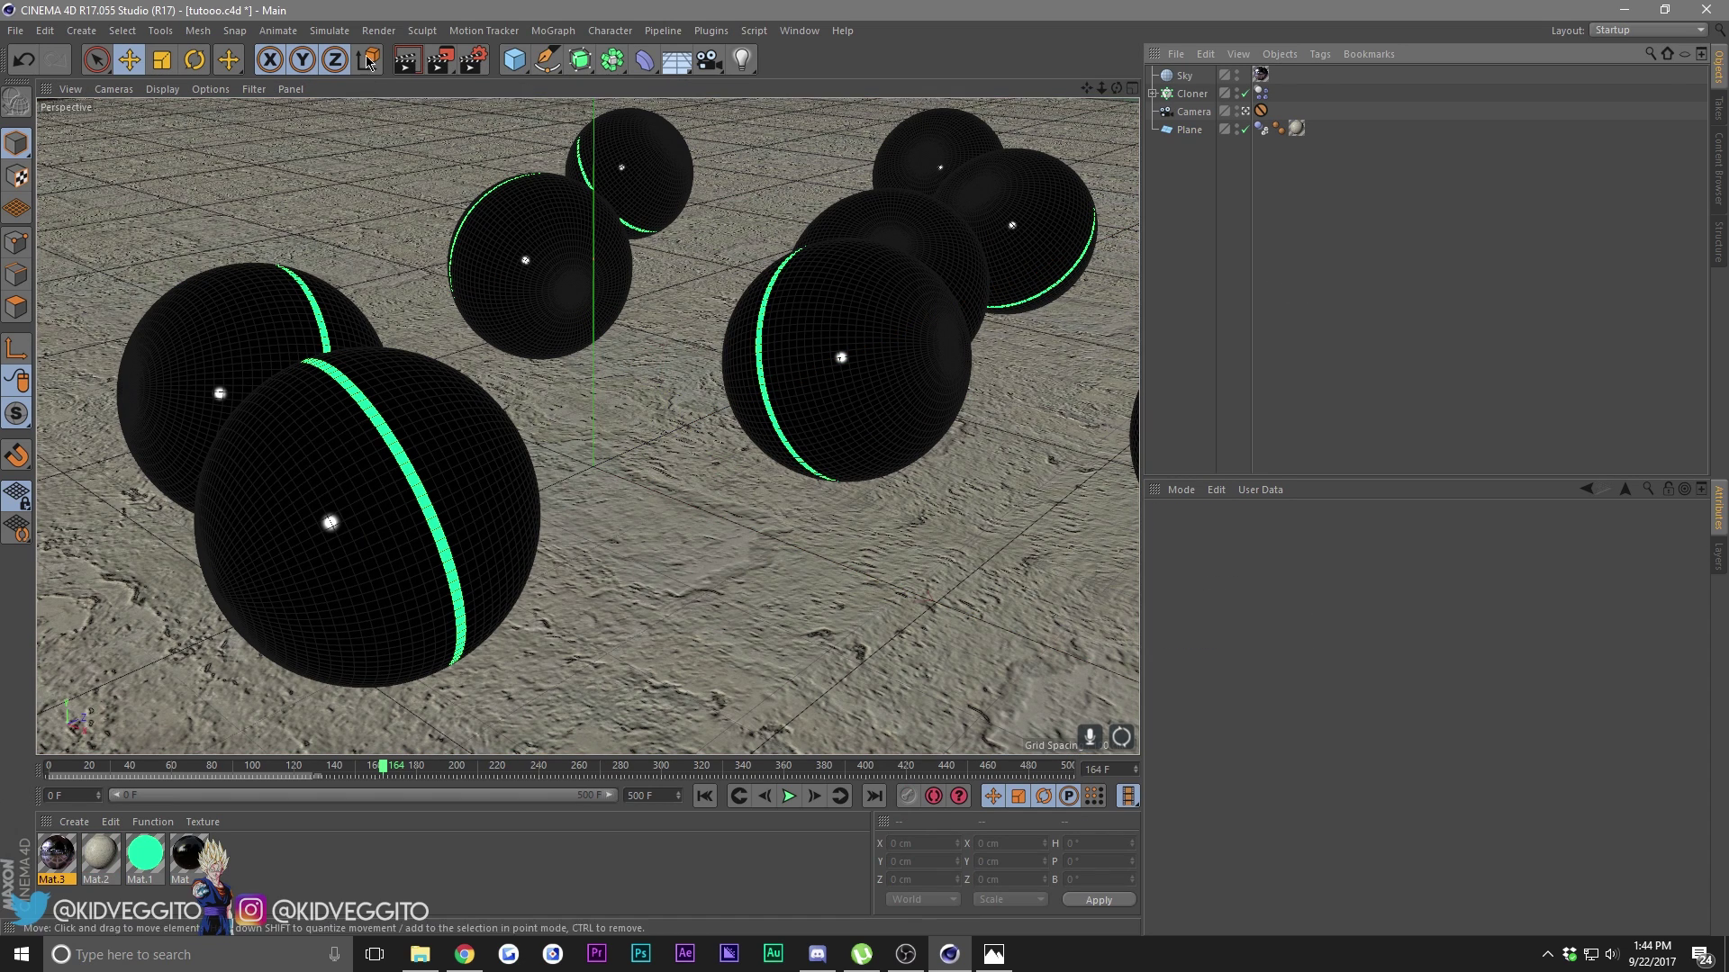
click(15, 31)
Step: Merge TWO0.obj from 3d Library > ROBLOX Characters > 2.0, accepting the OBJ import settings
click(72, 94)
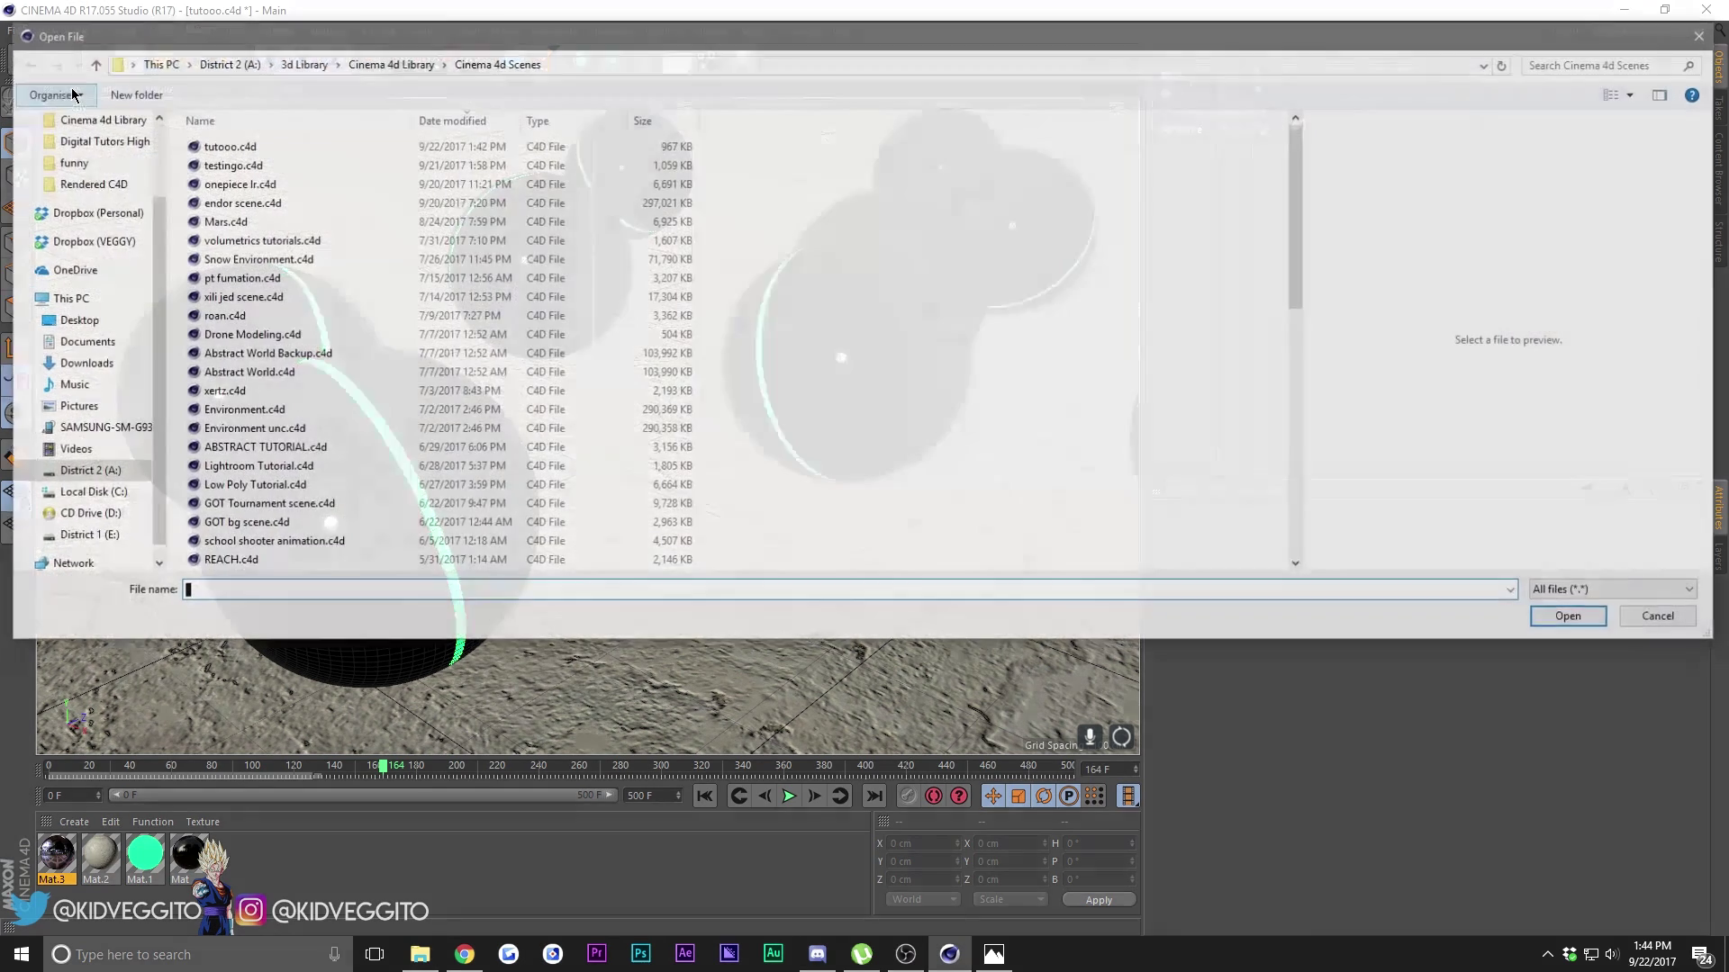
click(317, 65)
click(314, 353)
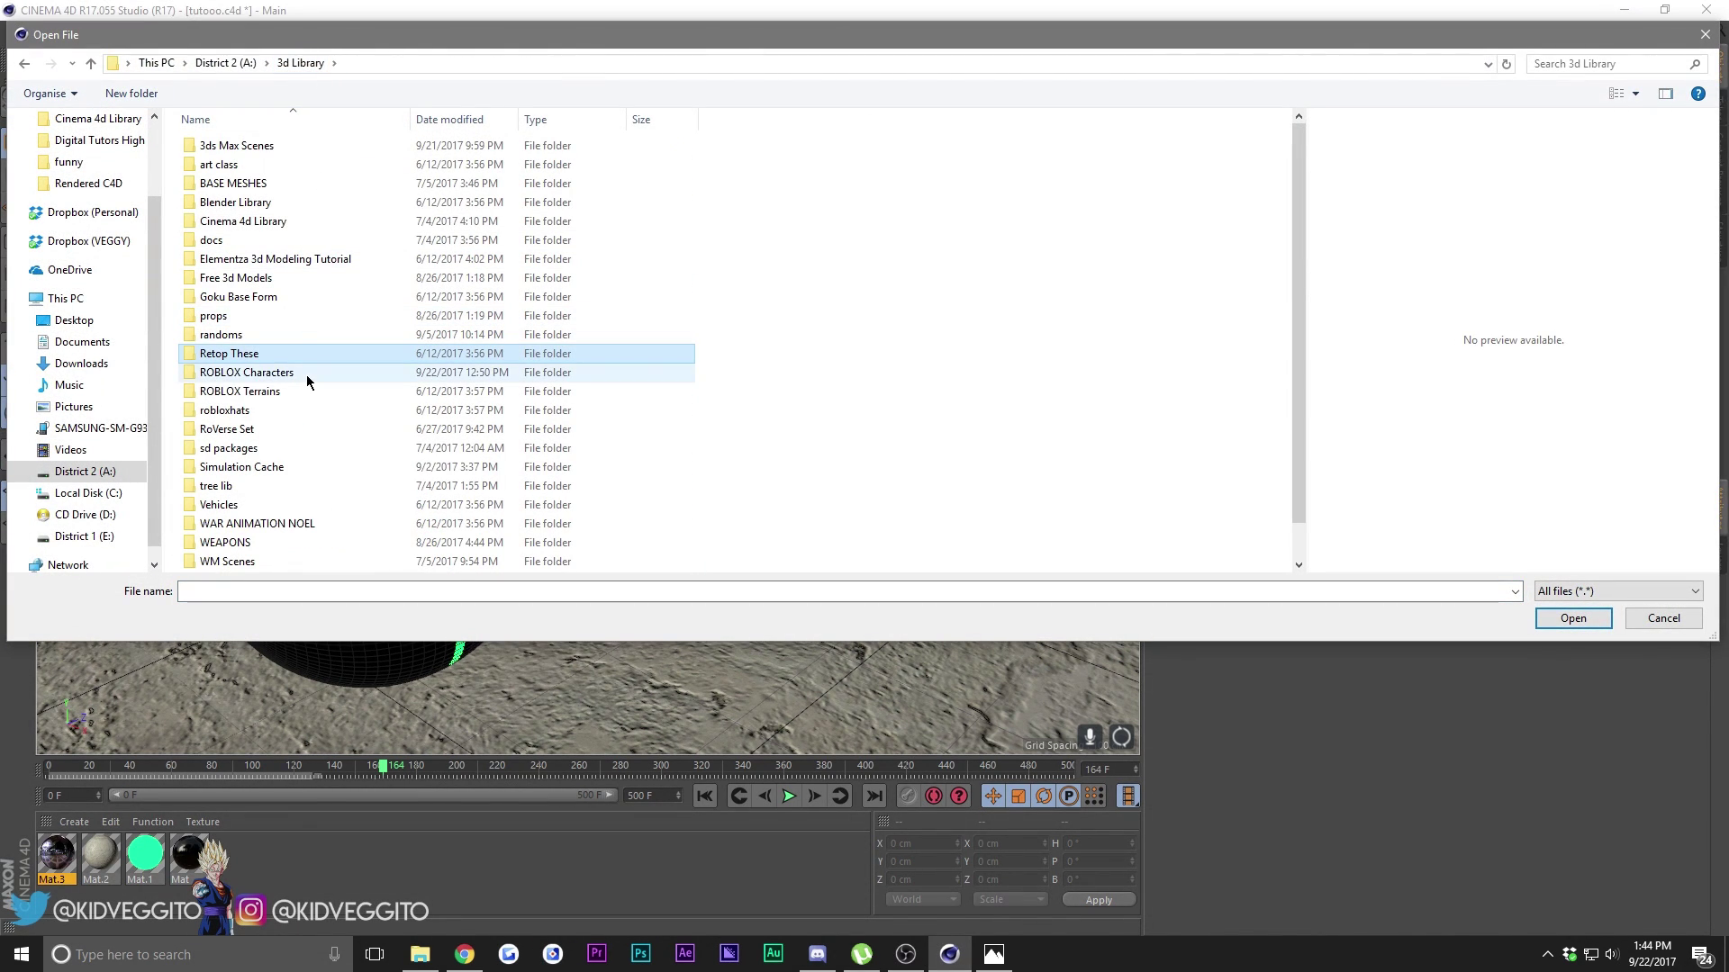
double_click(306, 373)
double_click(272, 164)
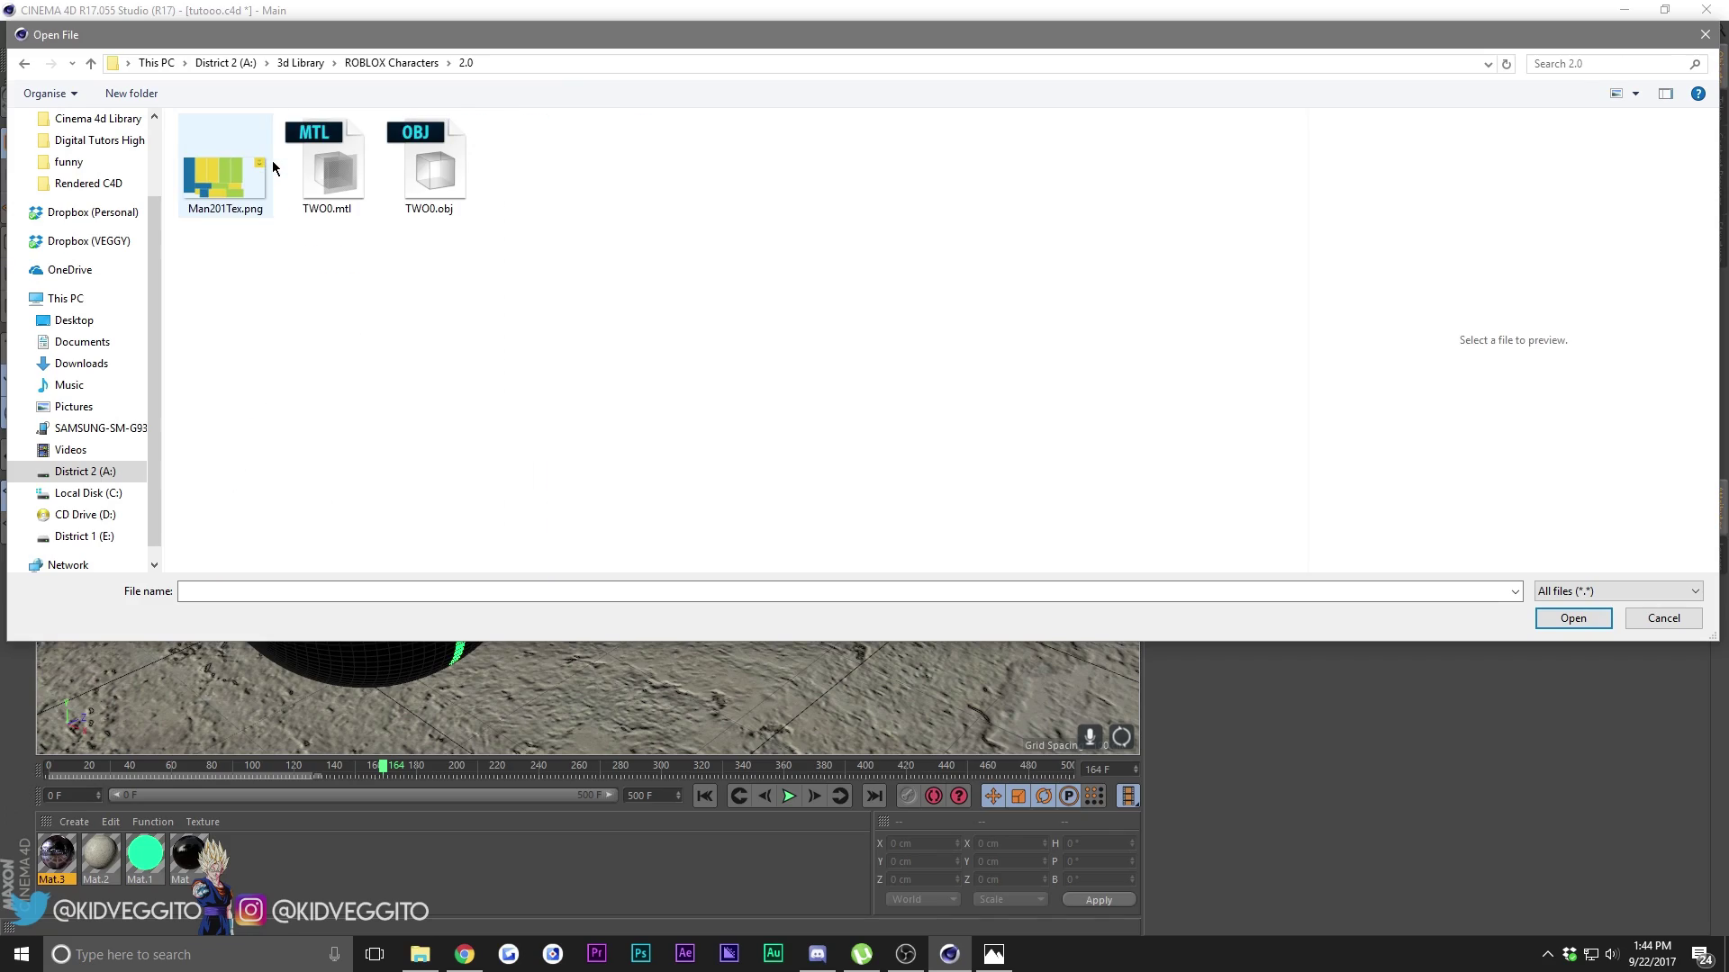
click(428, 167)
click(1578, 618)
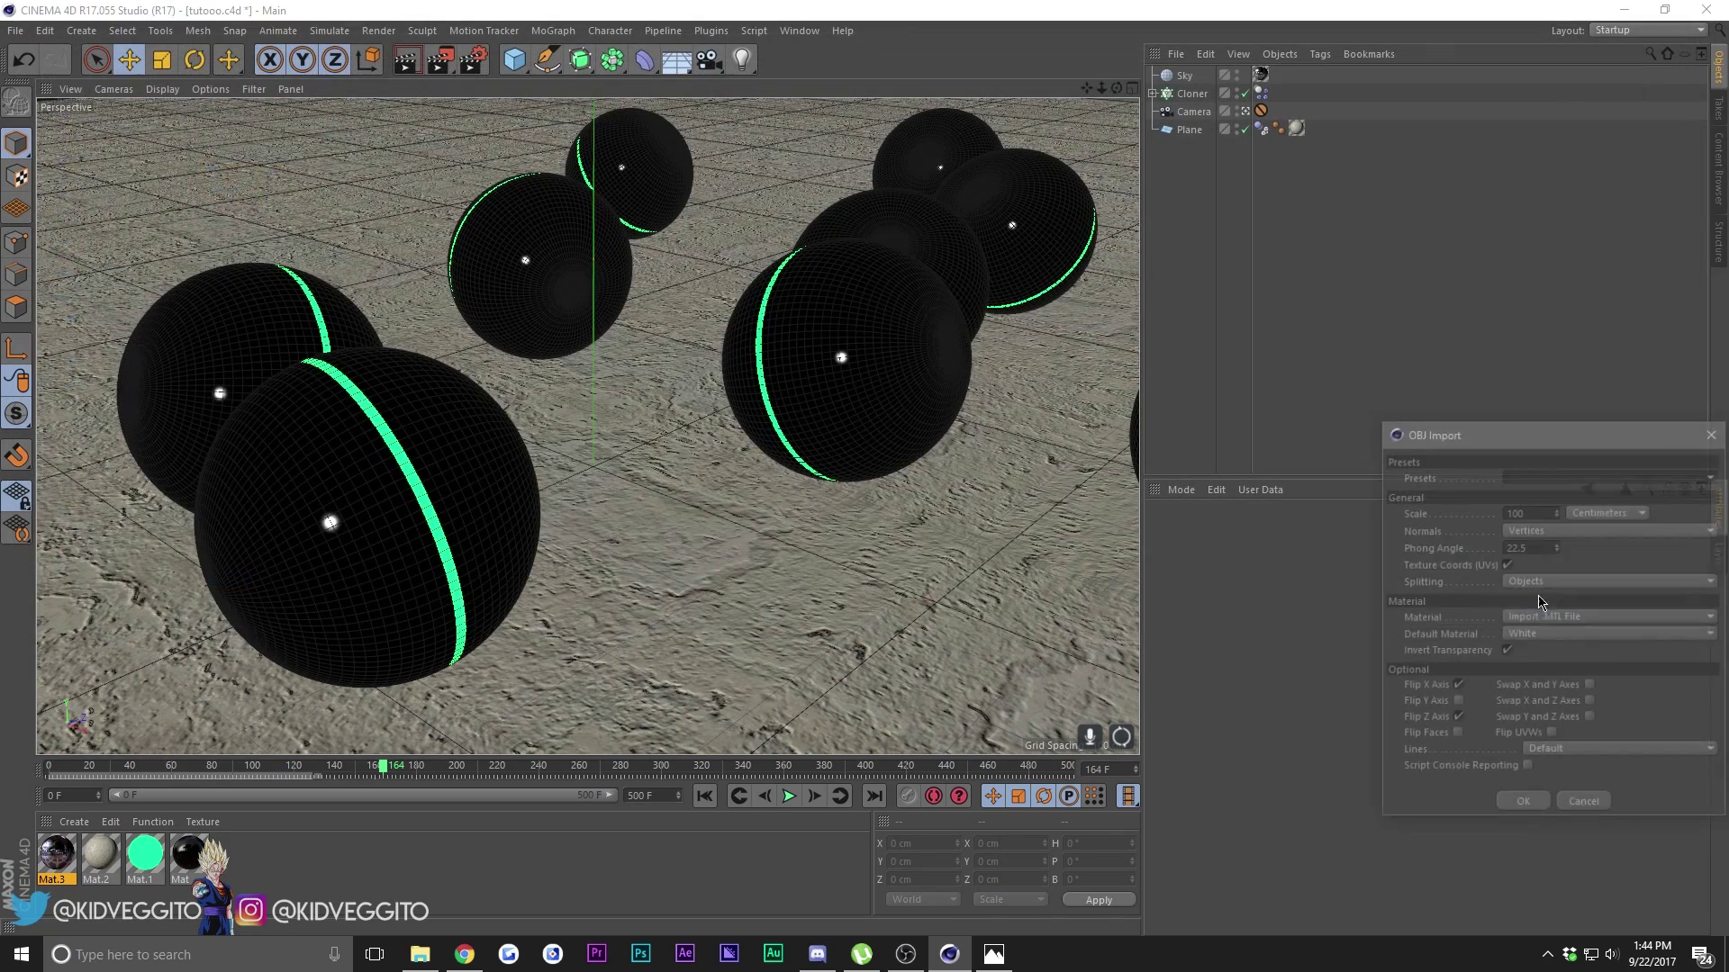
click(1523, 804)
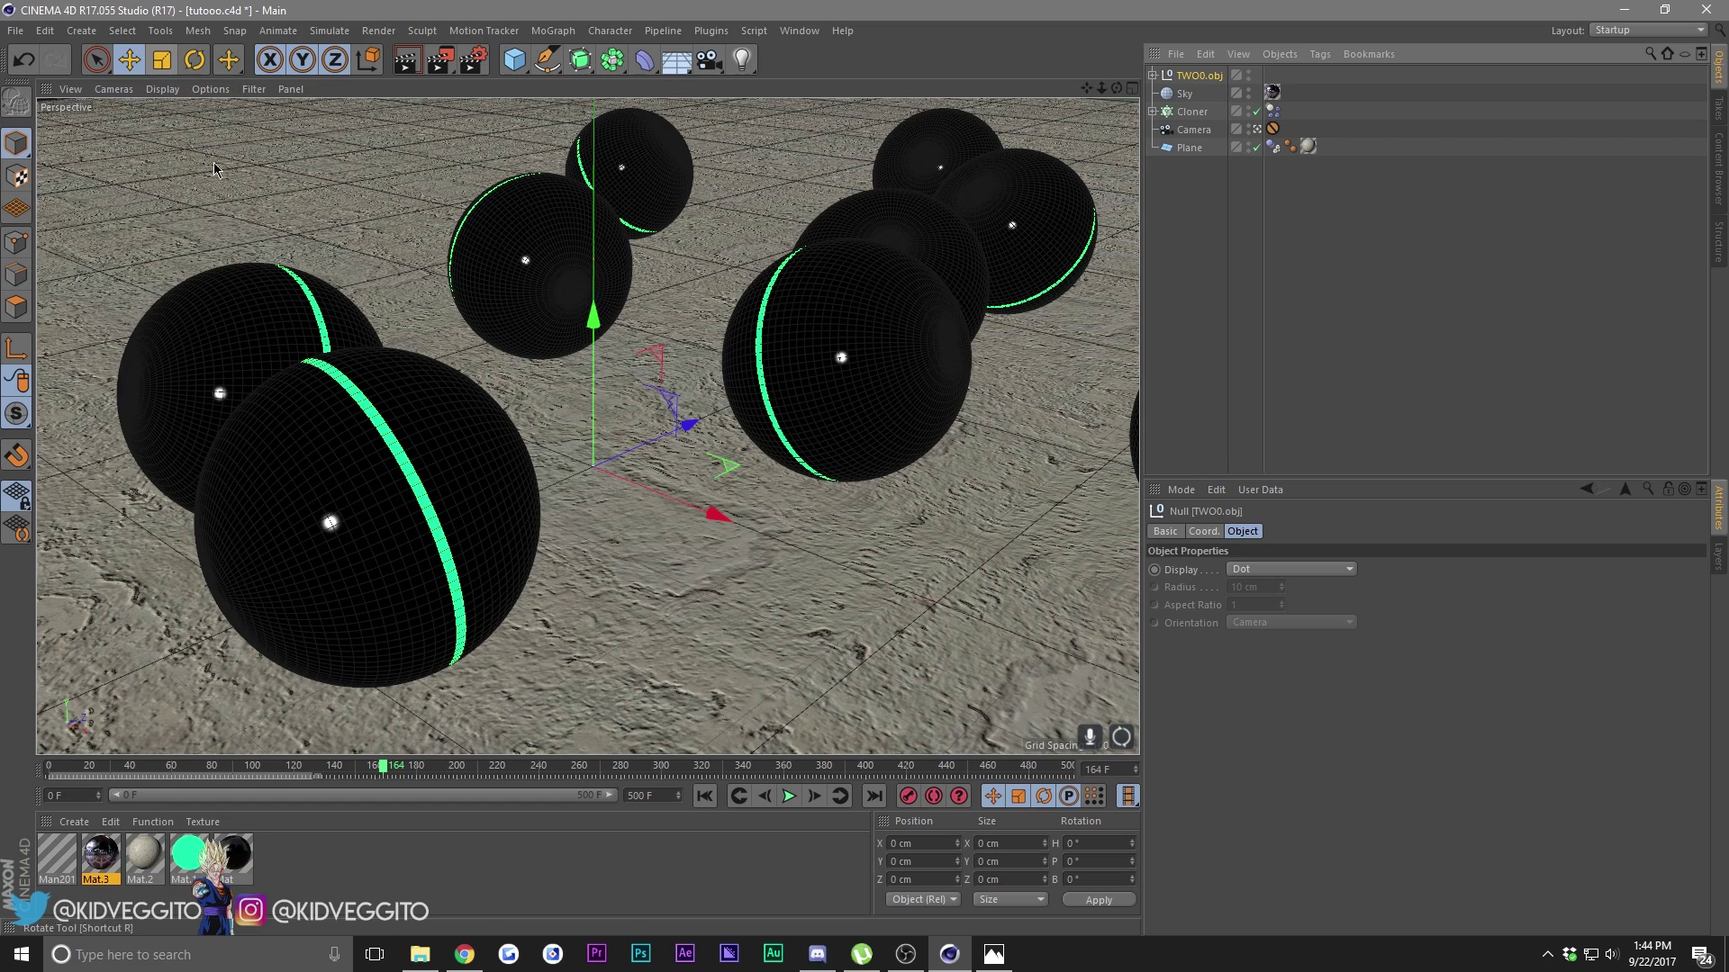
click(162, 59)
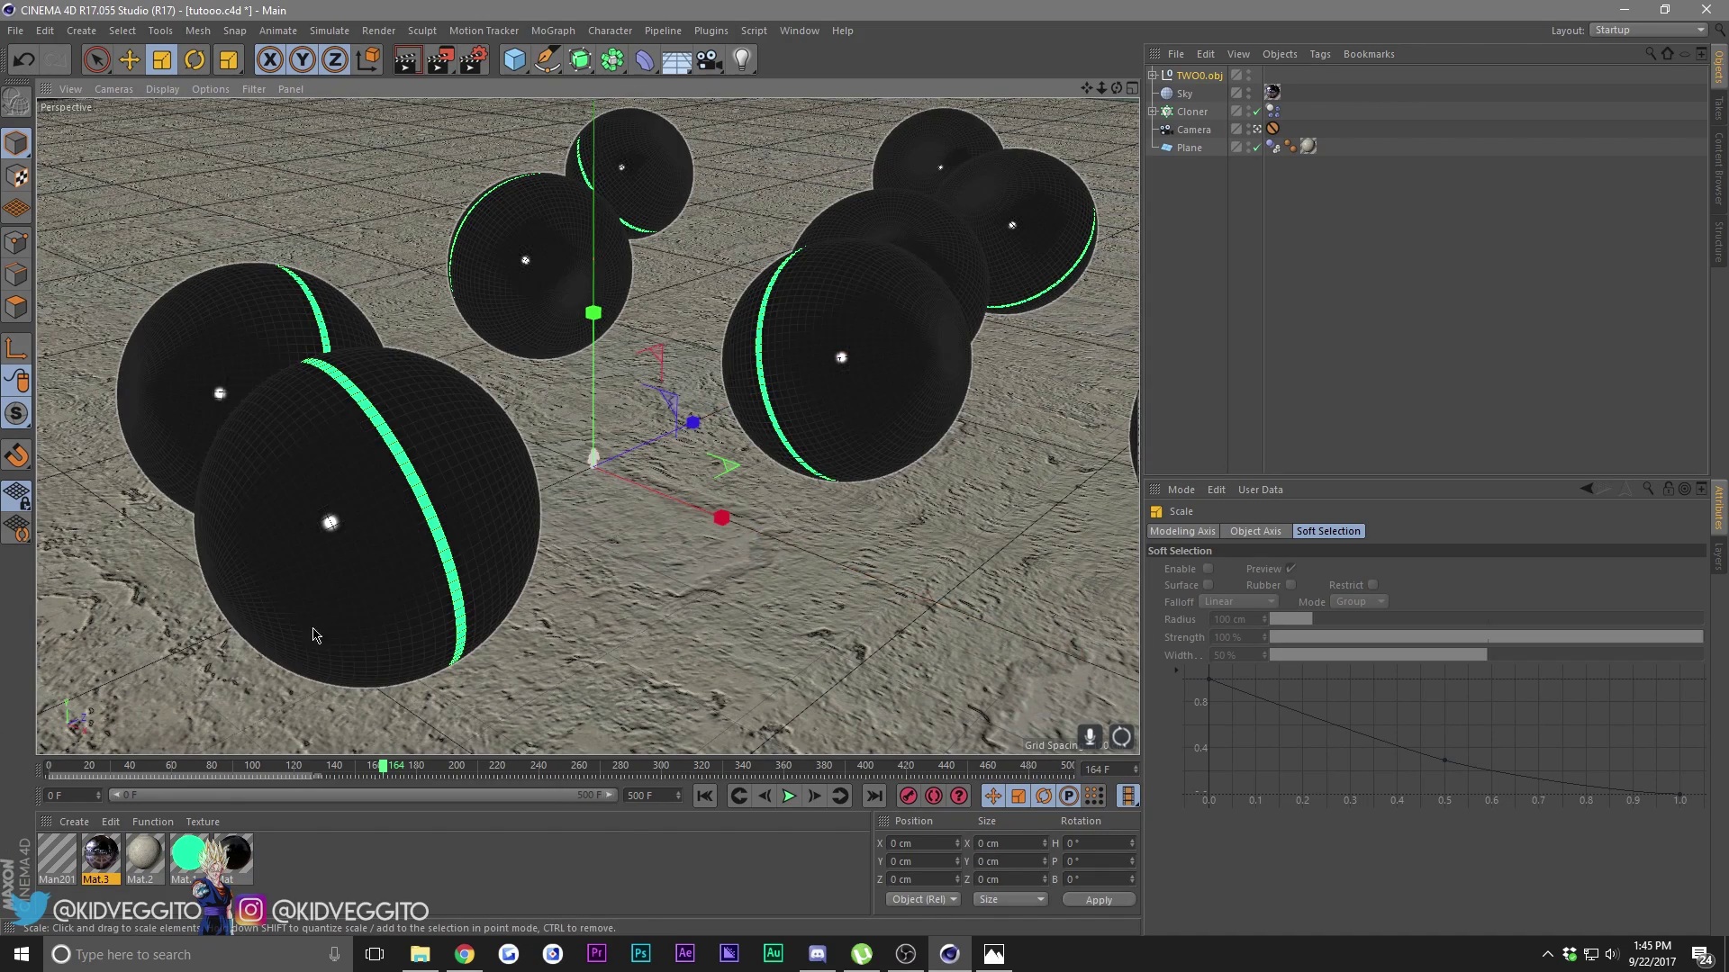
Step: Scale up the TWO0.obj character and open its Man201 material in the Material Editor
drag(288, 620, 135, 720)
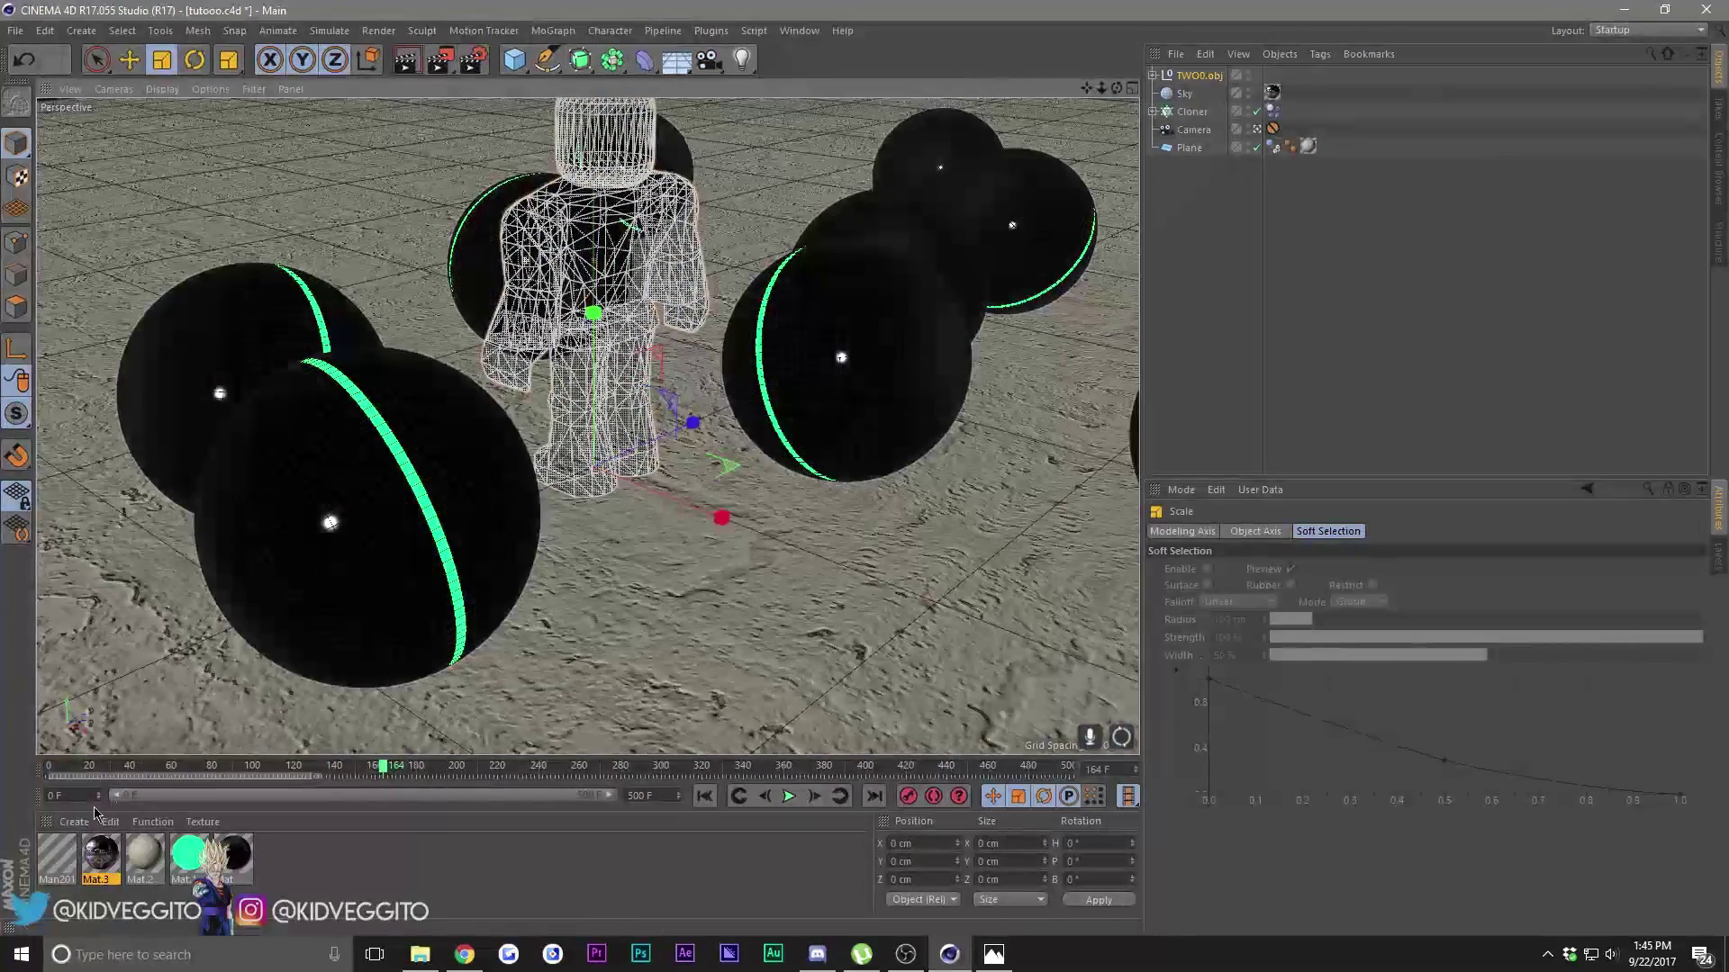
click(71, 866)
double_click(71, 866)
drag(383, 122, 1088, 169)
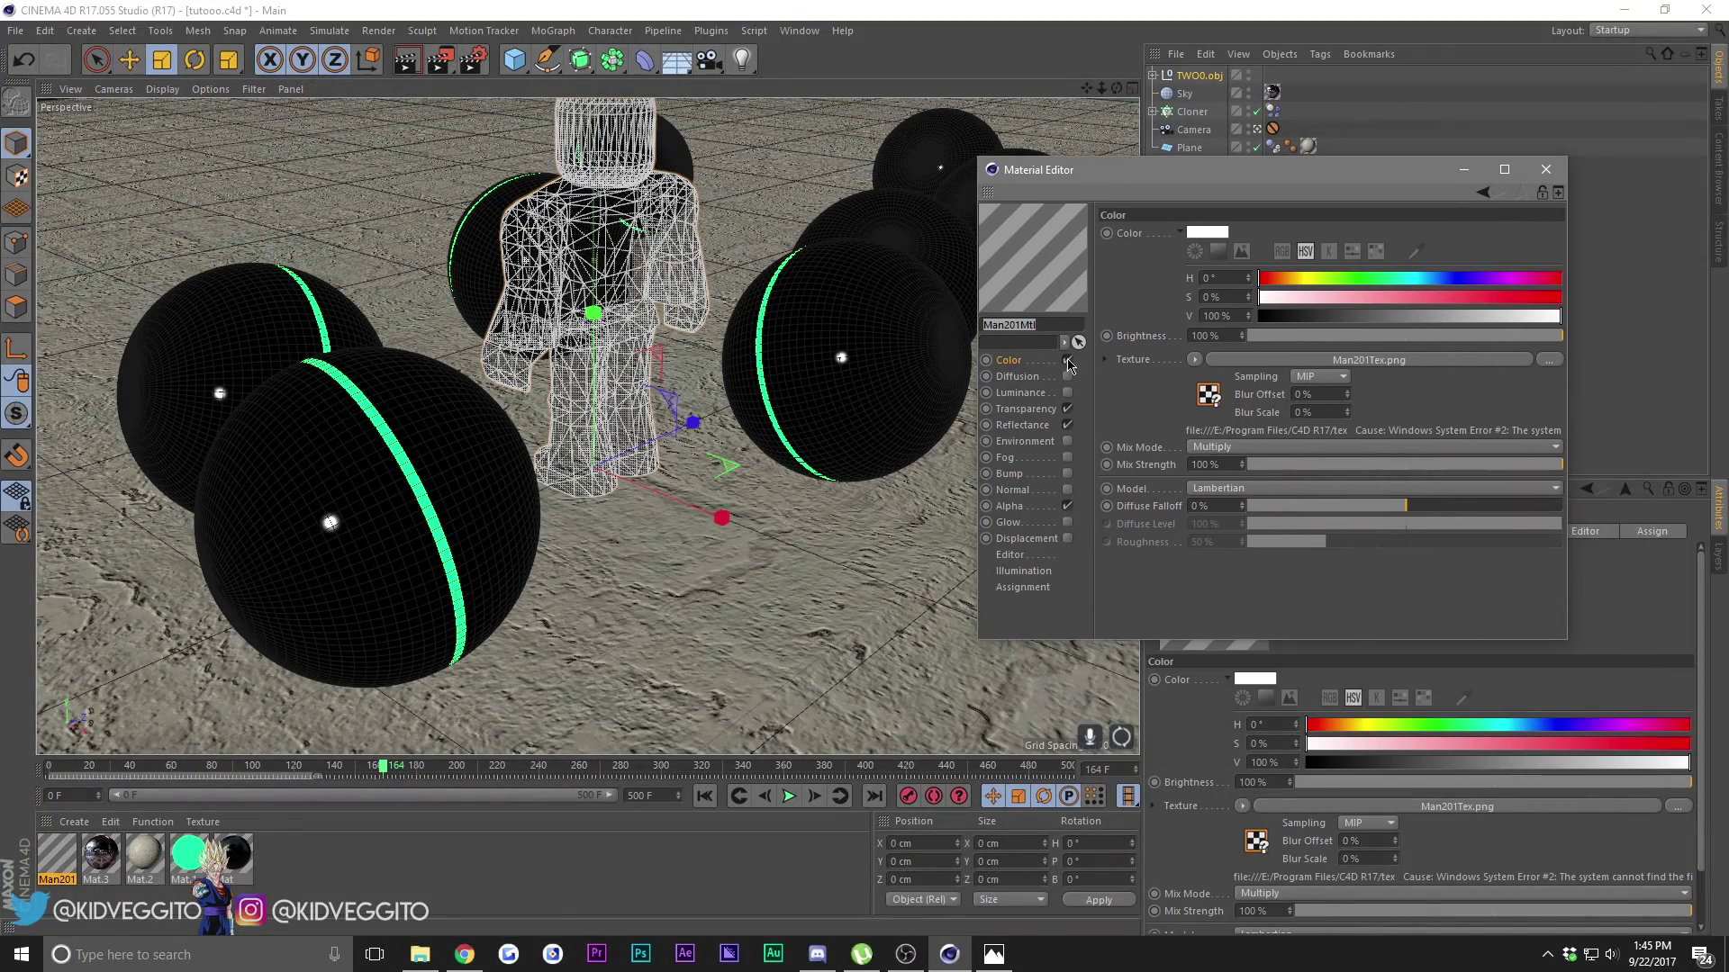
Step: Turn off Transparency, Reflectance and Alpha on Man201, then delete the material
click(1049, 416)
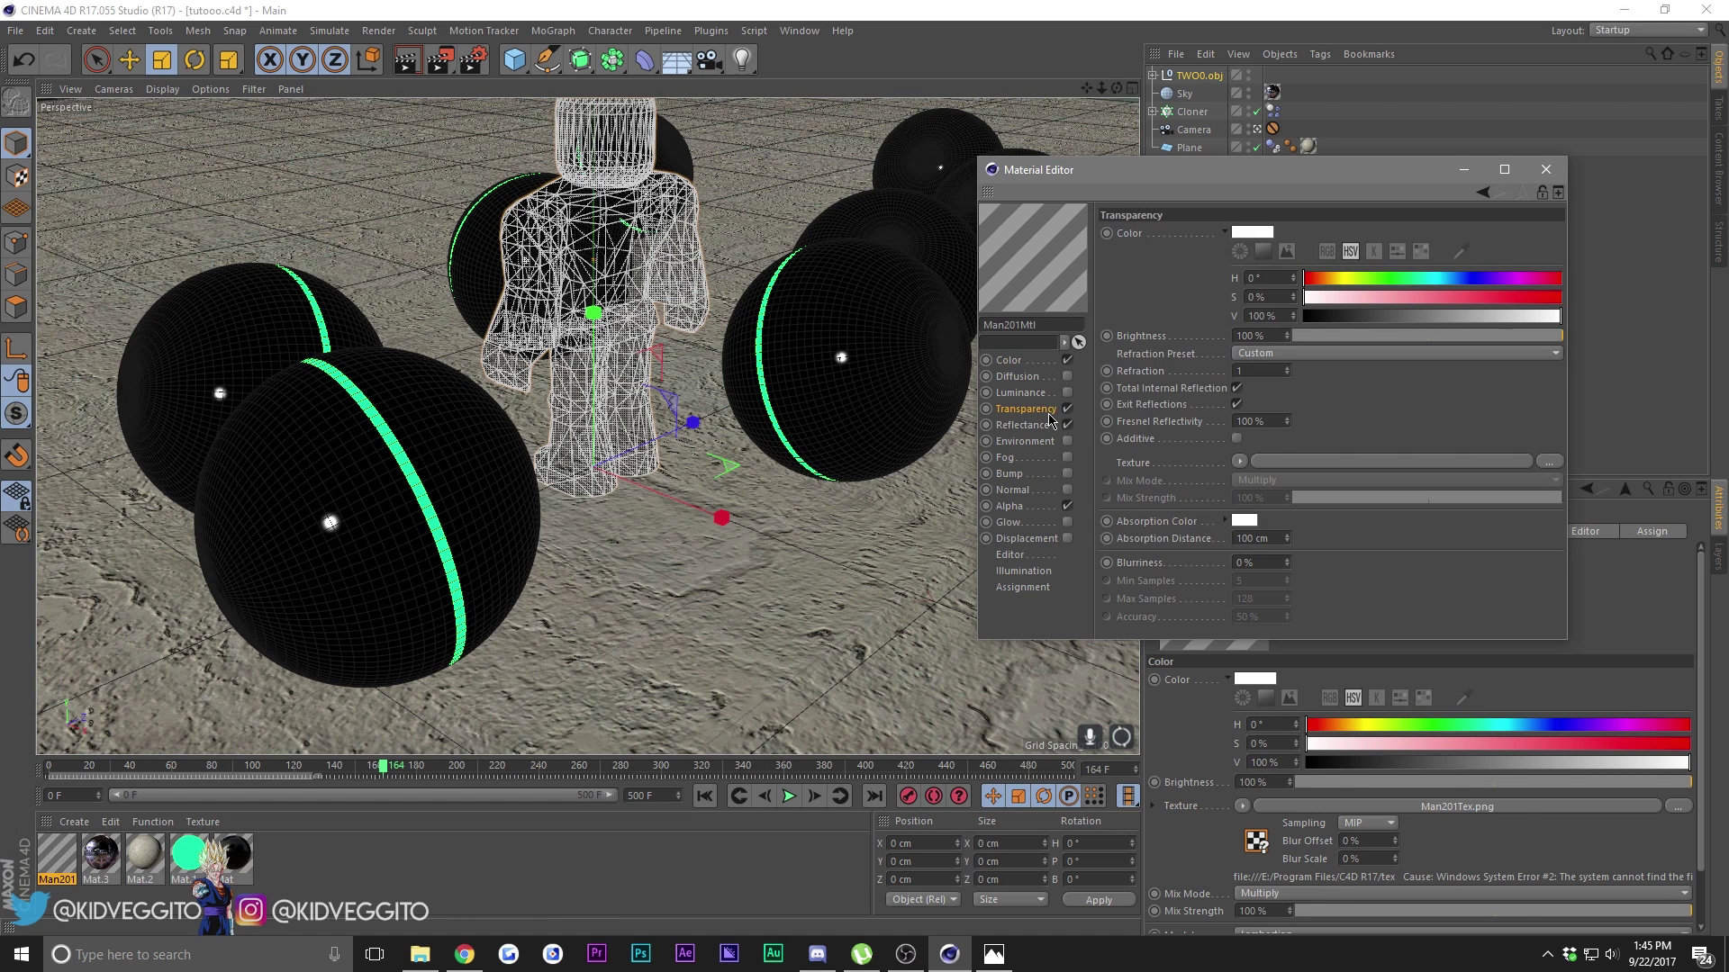
click(1067, 411)
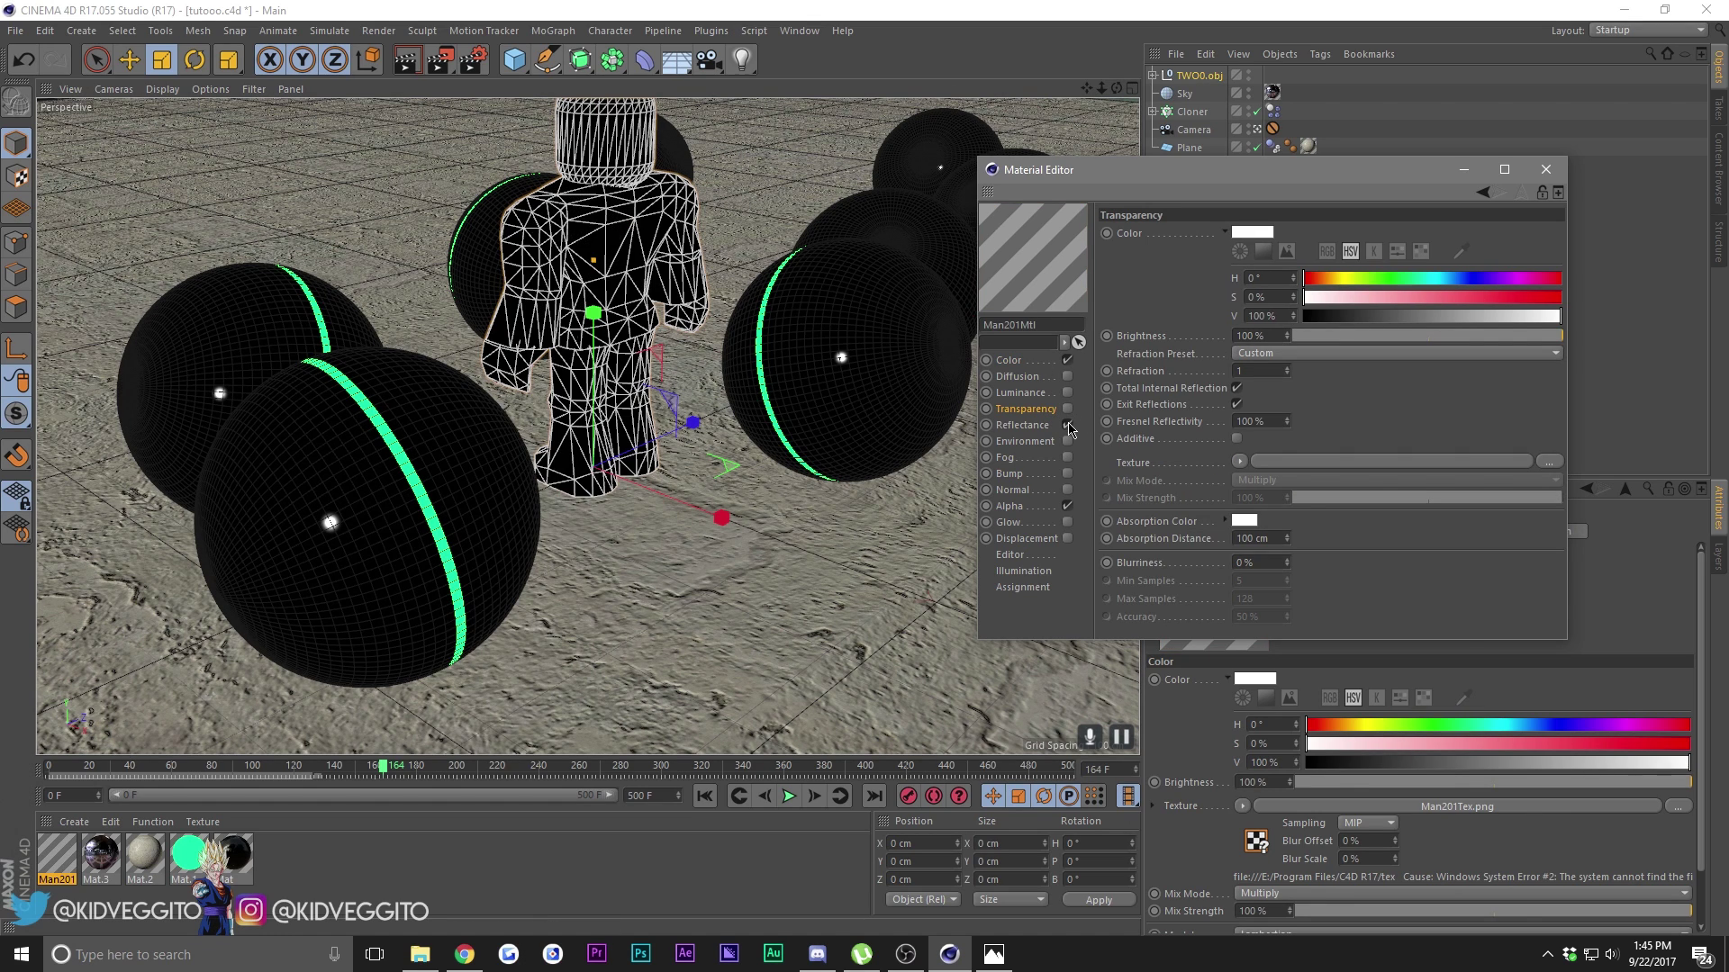
click(1068, 426)
click(1068, 507)
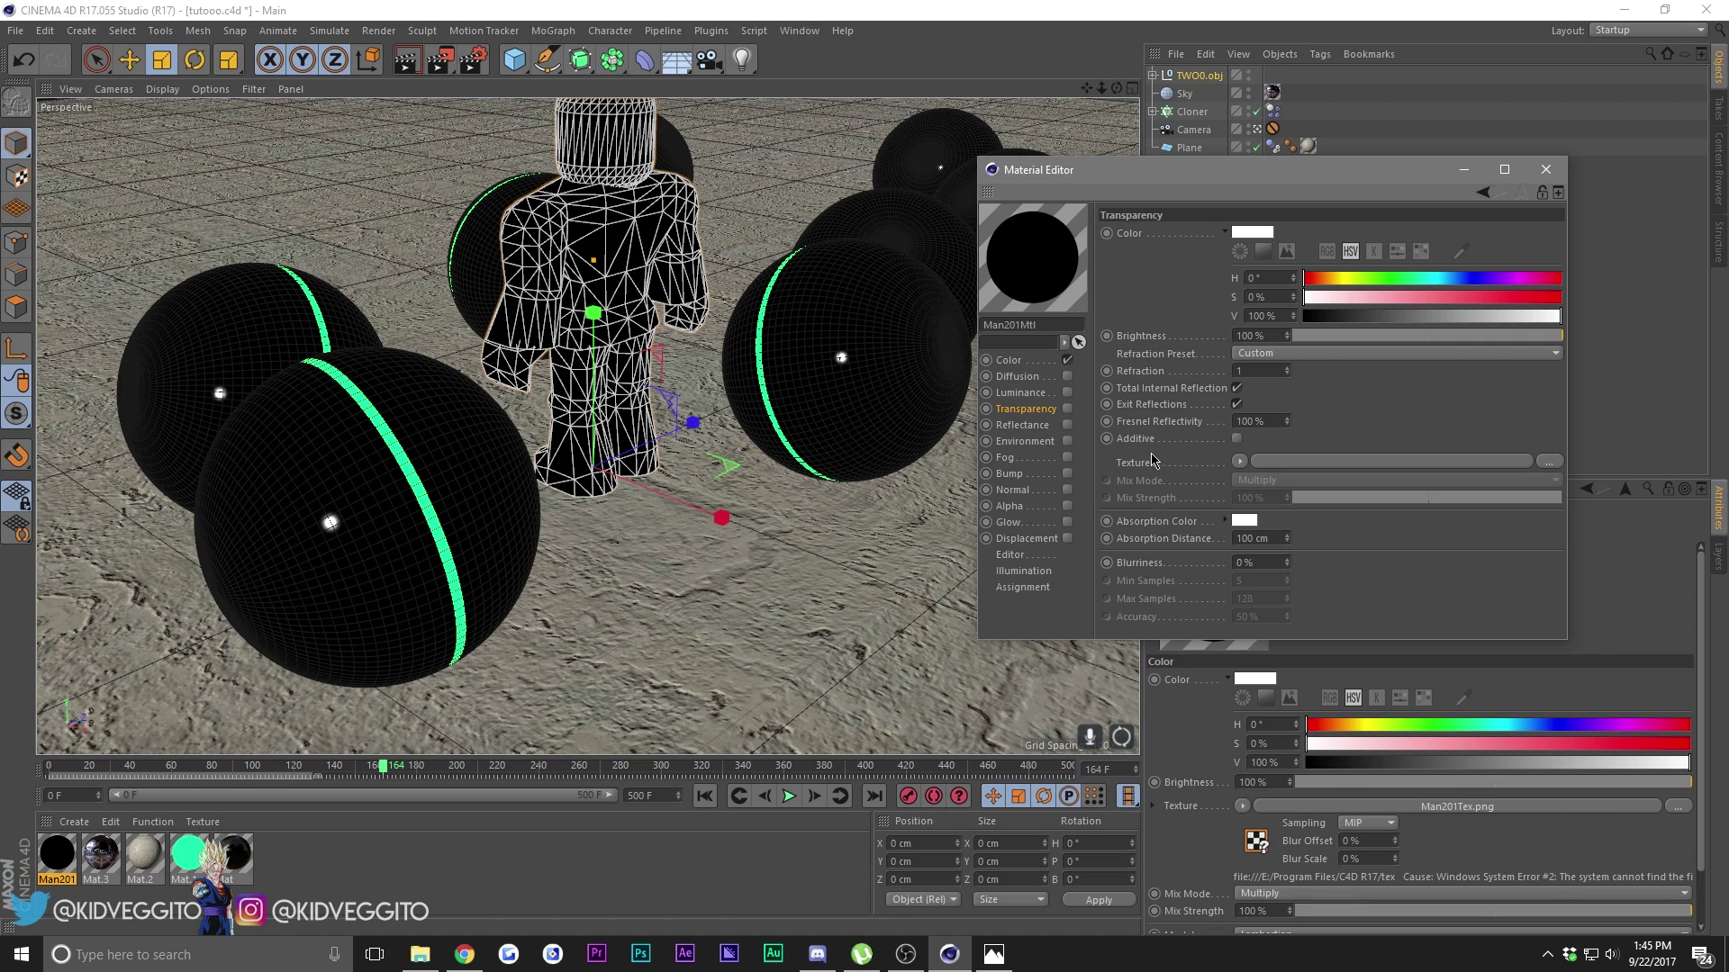
click(1545, 169)
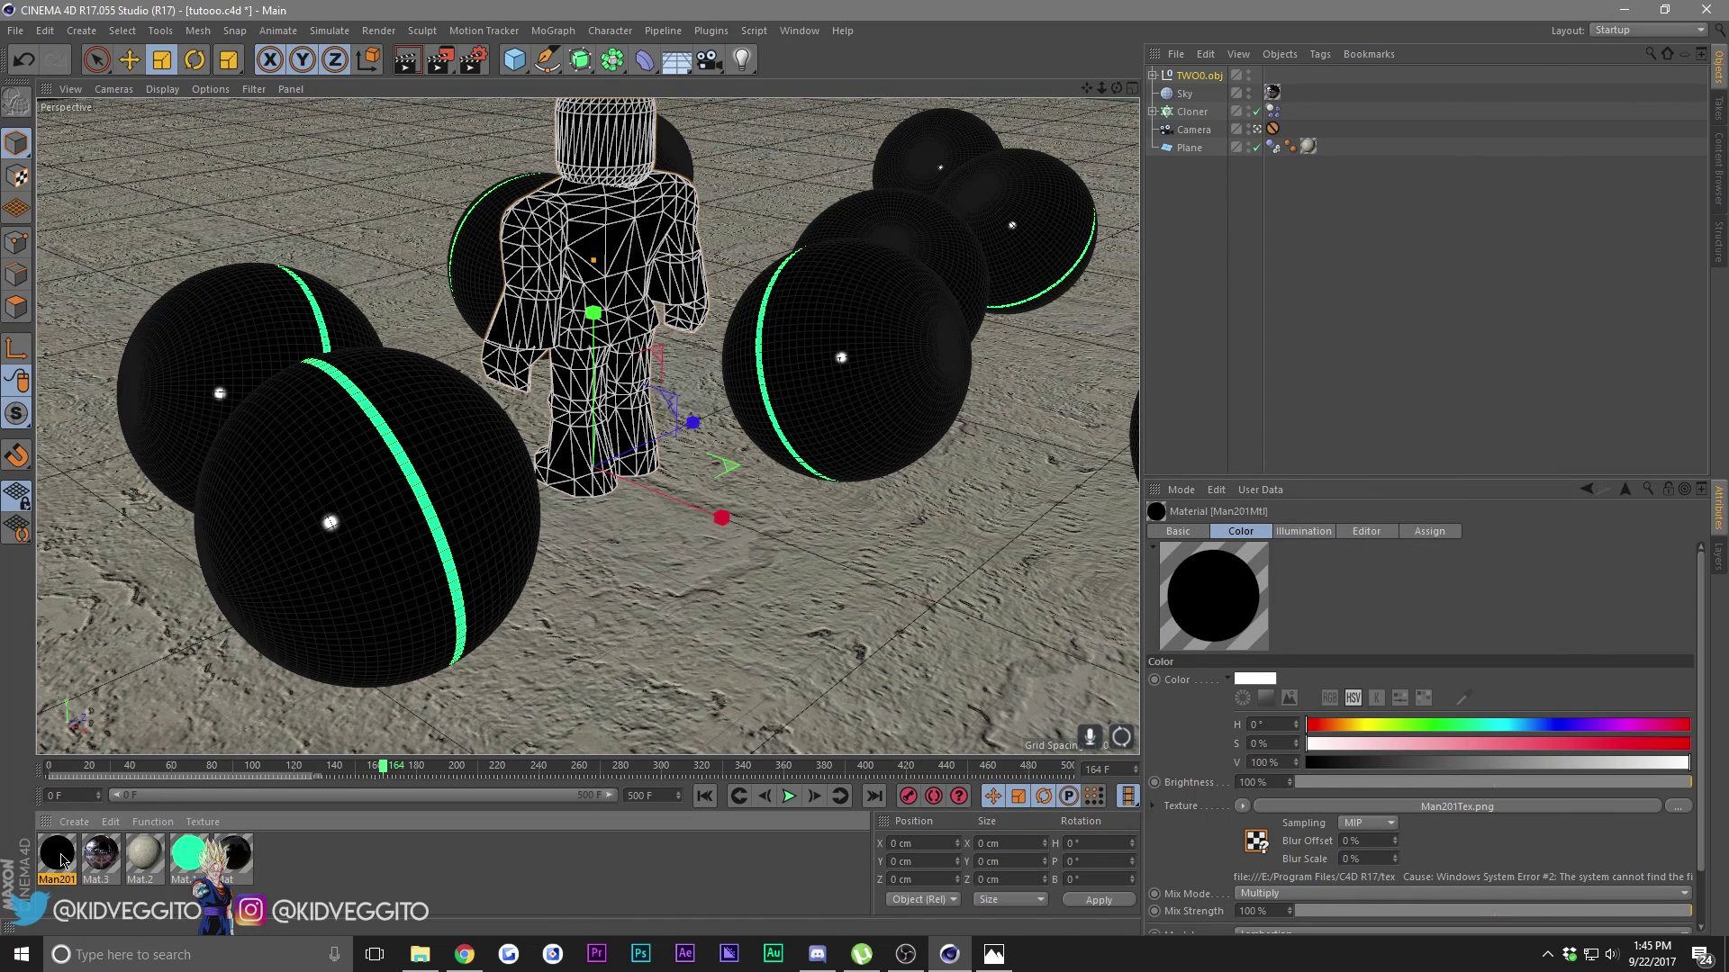
key(Delete)
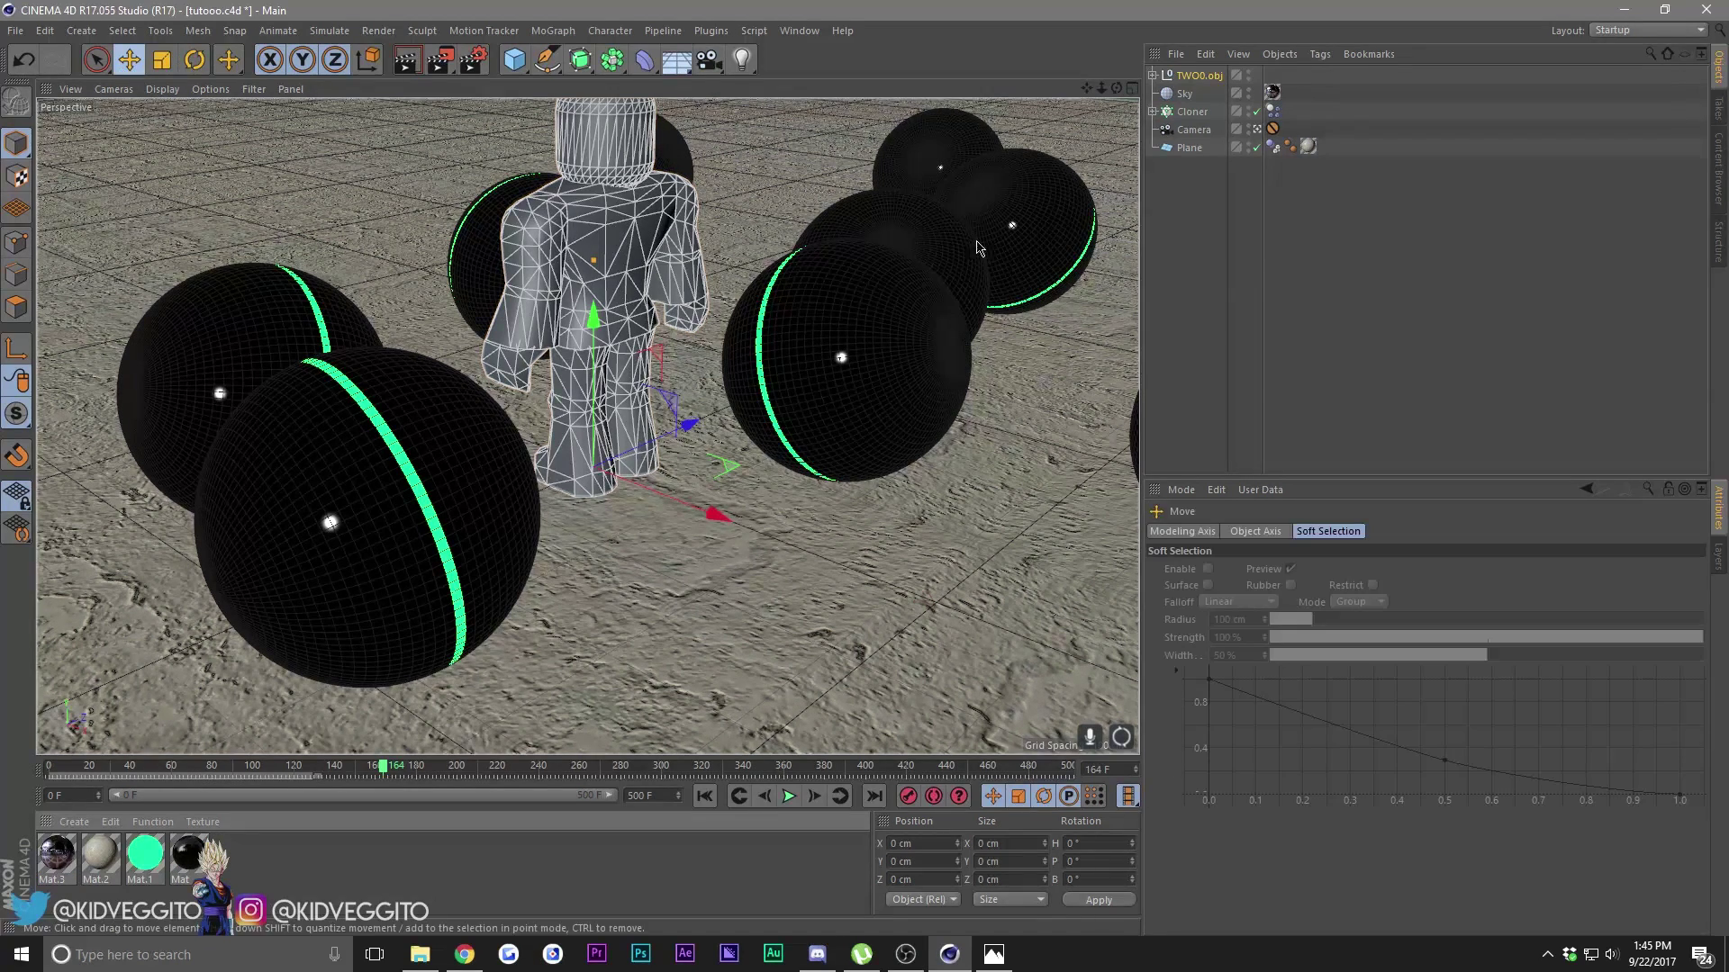
Step: Delete the character's left arm, torso, right arm, right leg and left leg
click(504, 306)
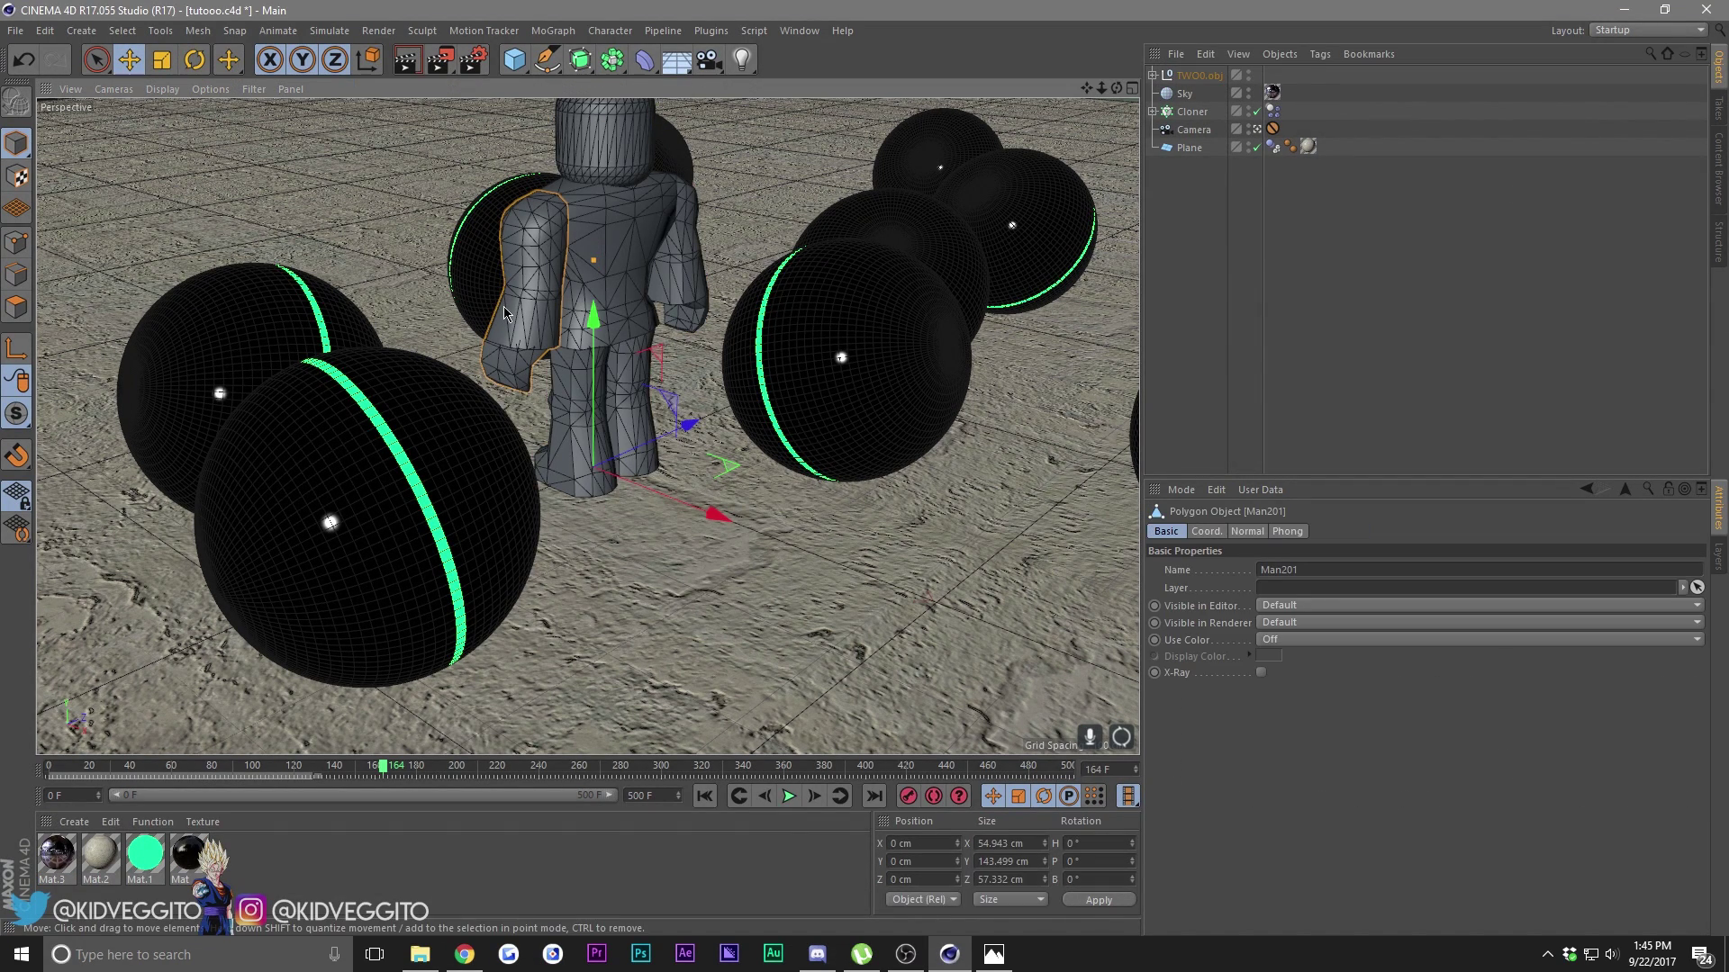
key(Delete)
click(613, 225)
key(Delete)
click(693, 252)
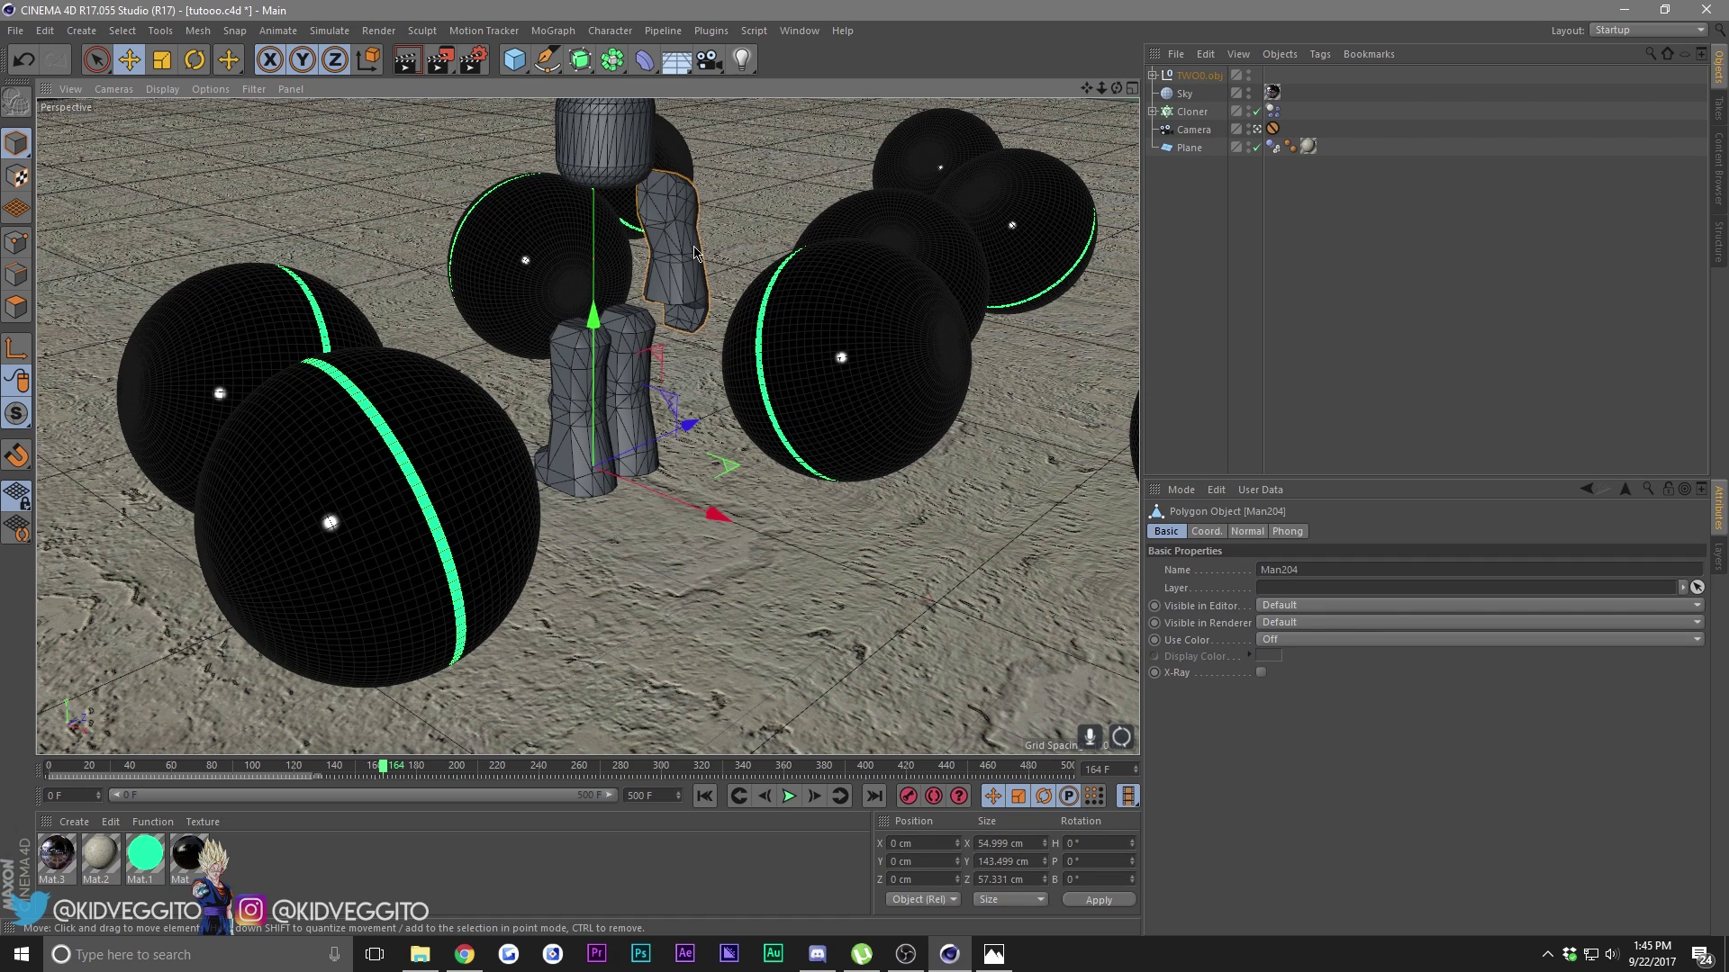
key(Delete)
click(630, 396)
key(Delete)
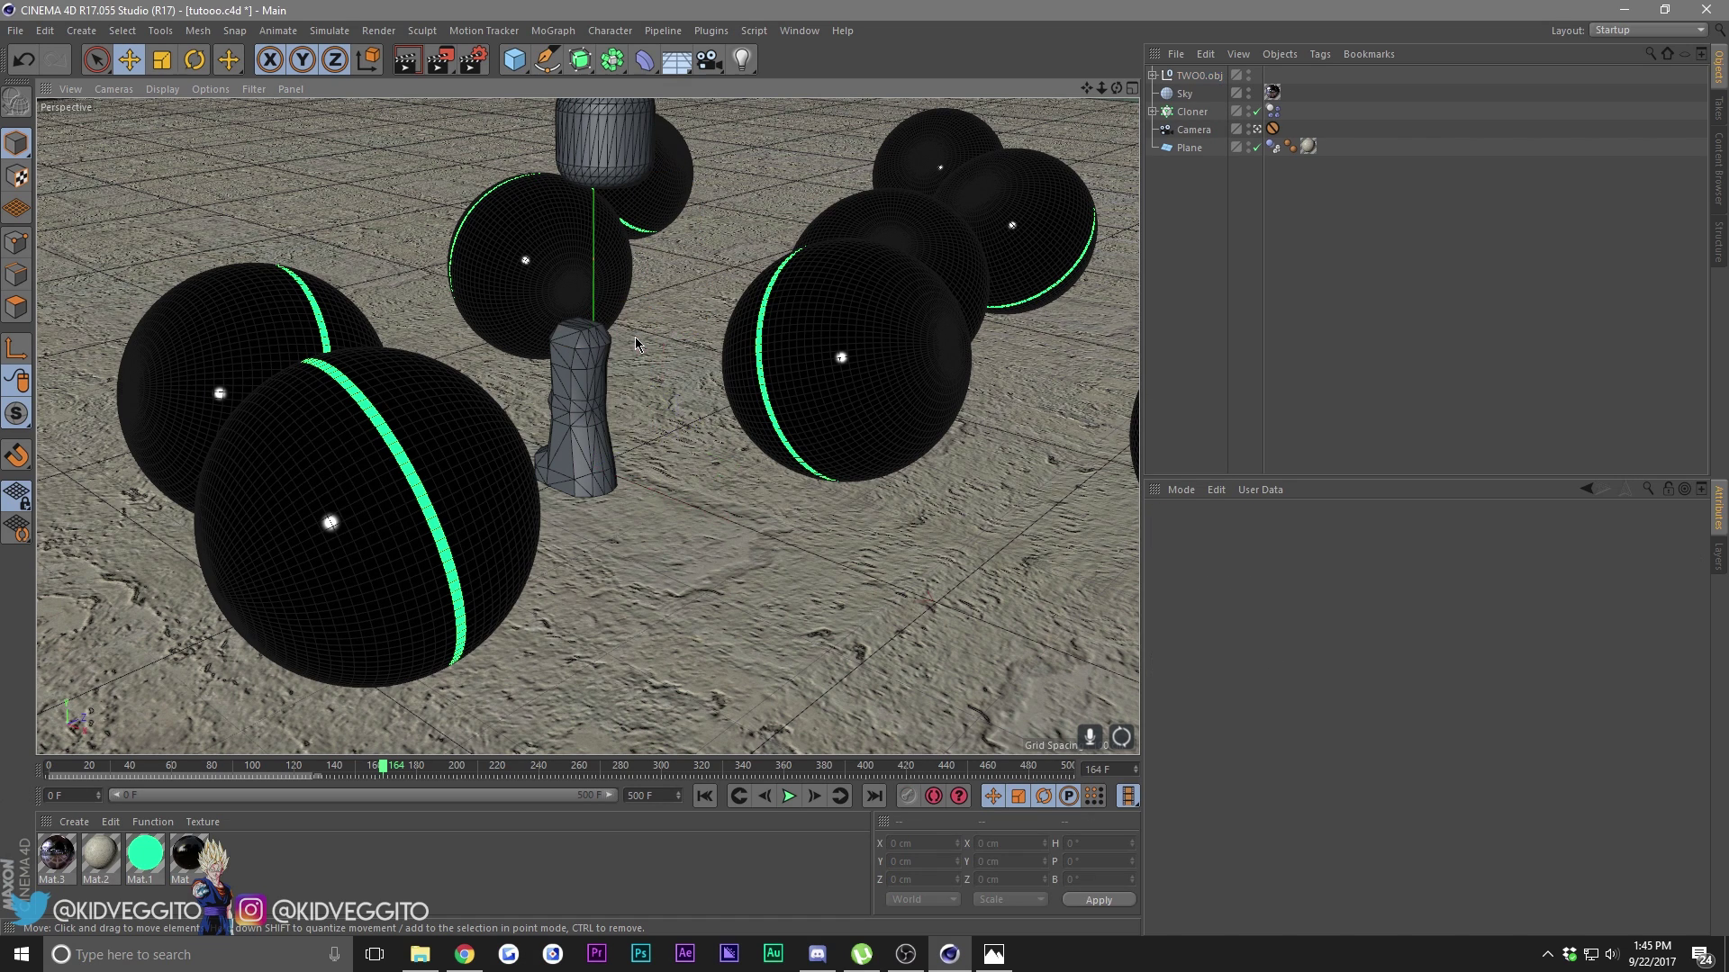
click(594, 361)
key(Delete)
Step: Remove the TWO0.obj null so the Man205 head stands alone, undoing a test move
click(1190, 76)
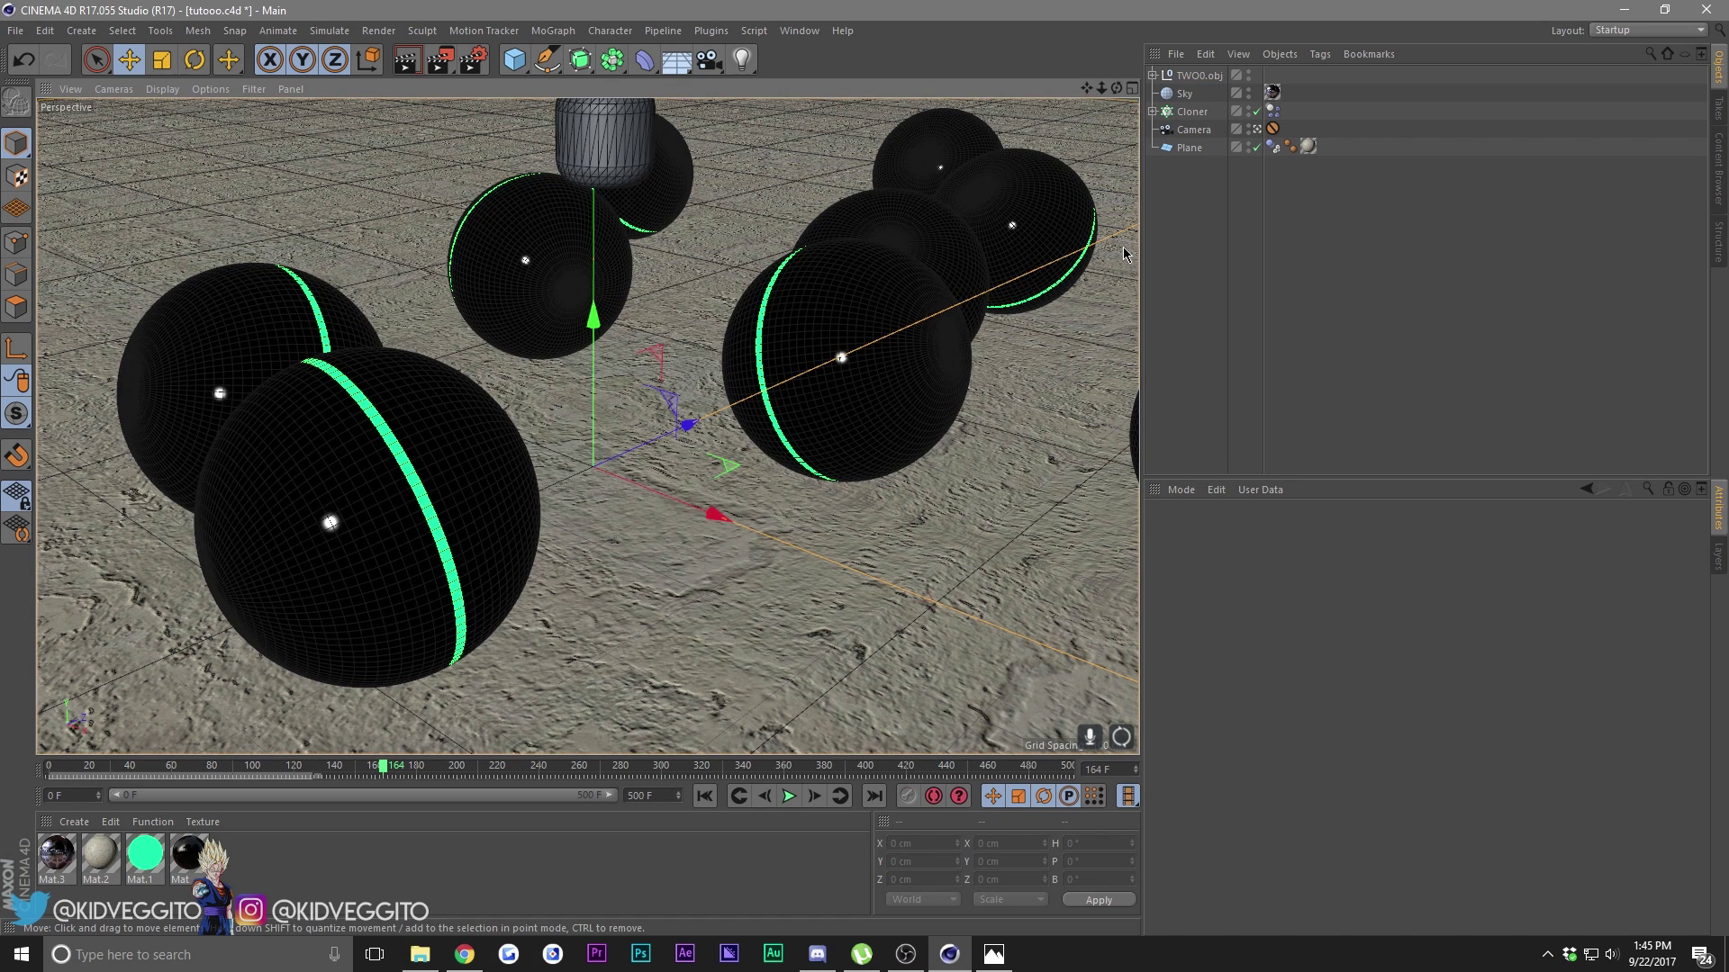
right_click(1182, 79)
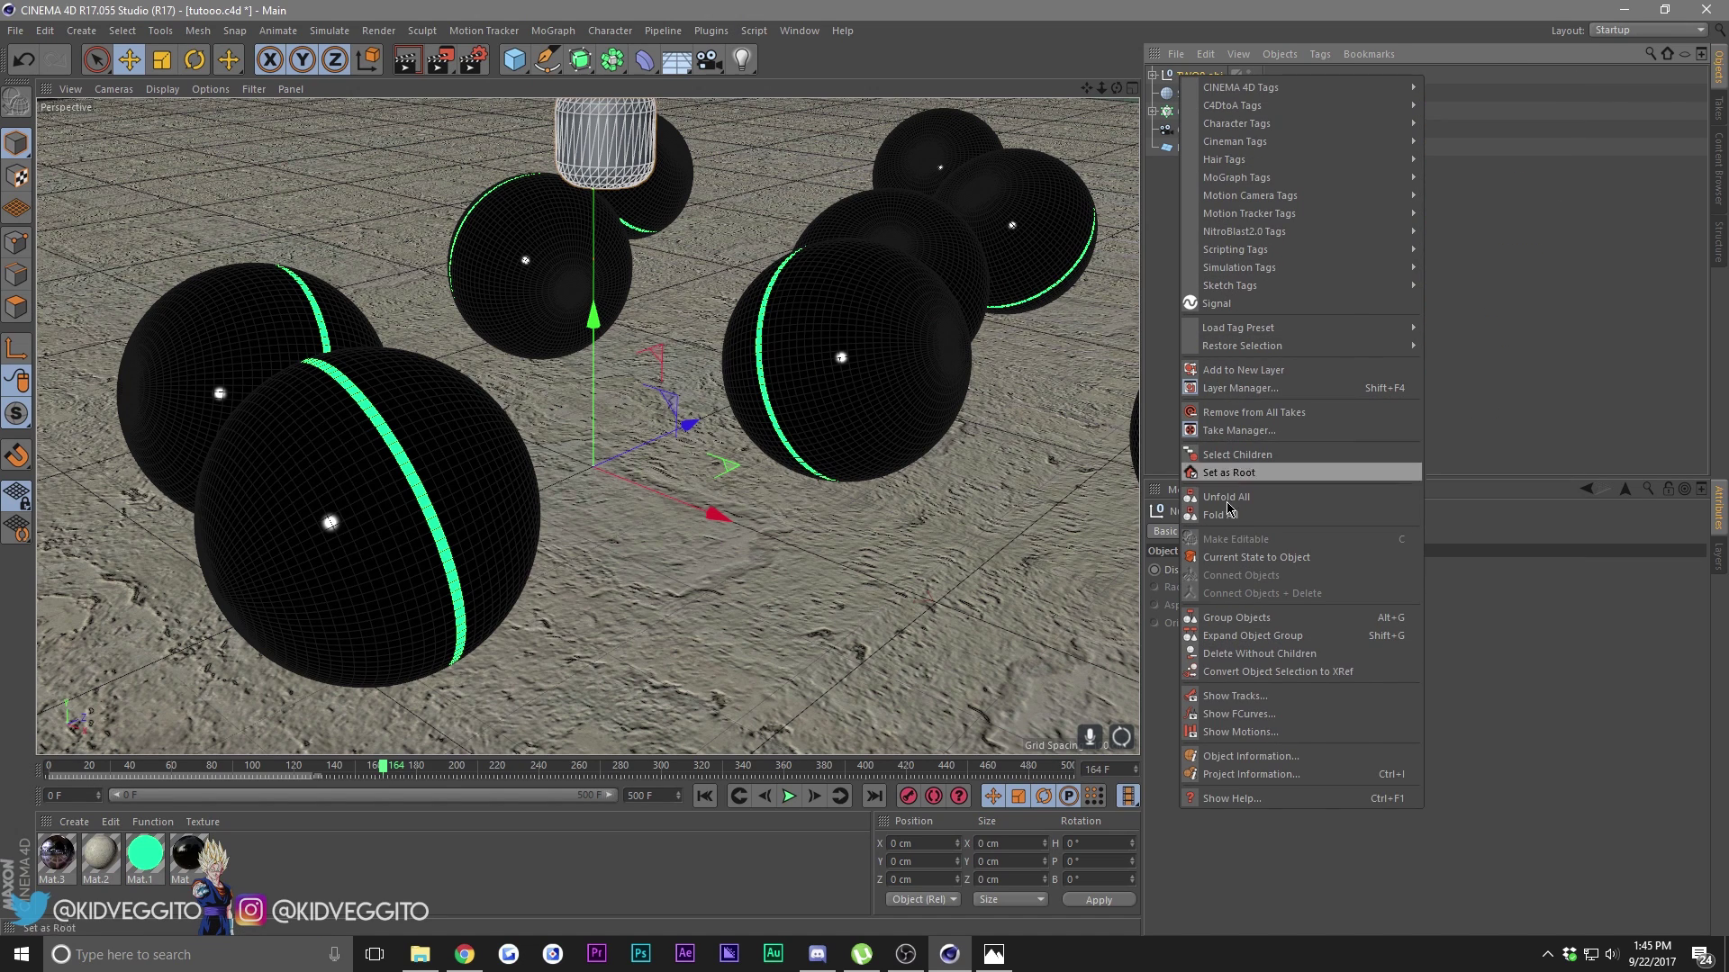
click(1243, 653)
click(1193, 76)
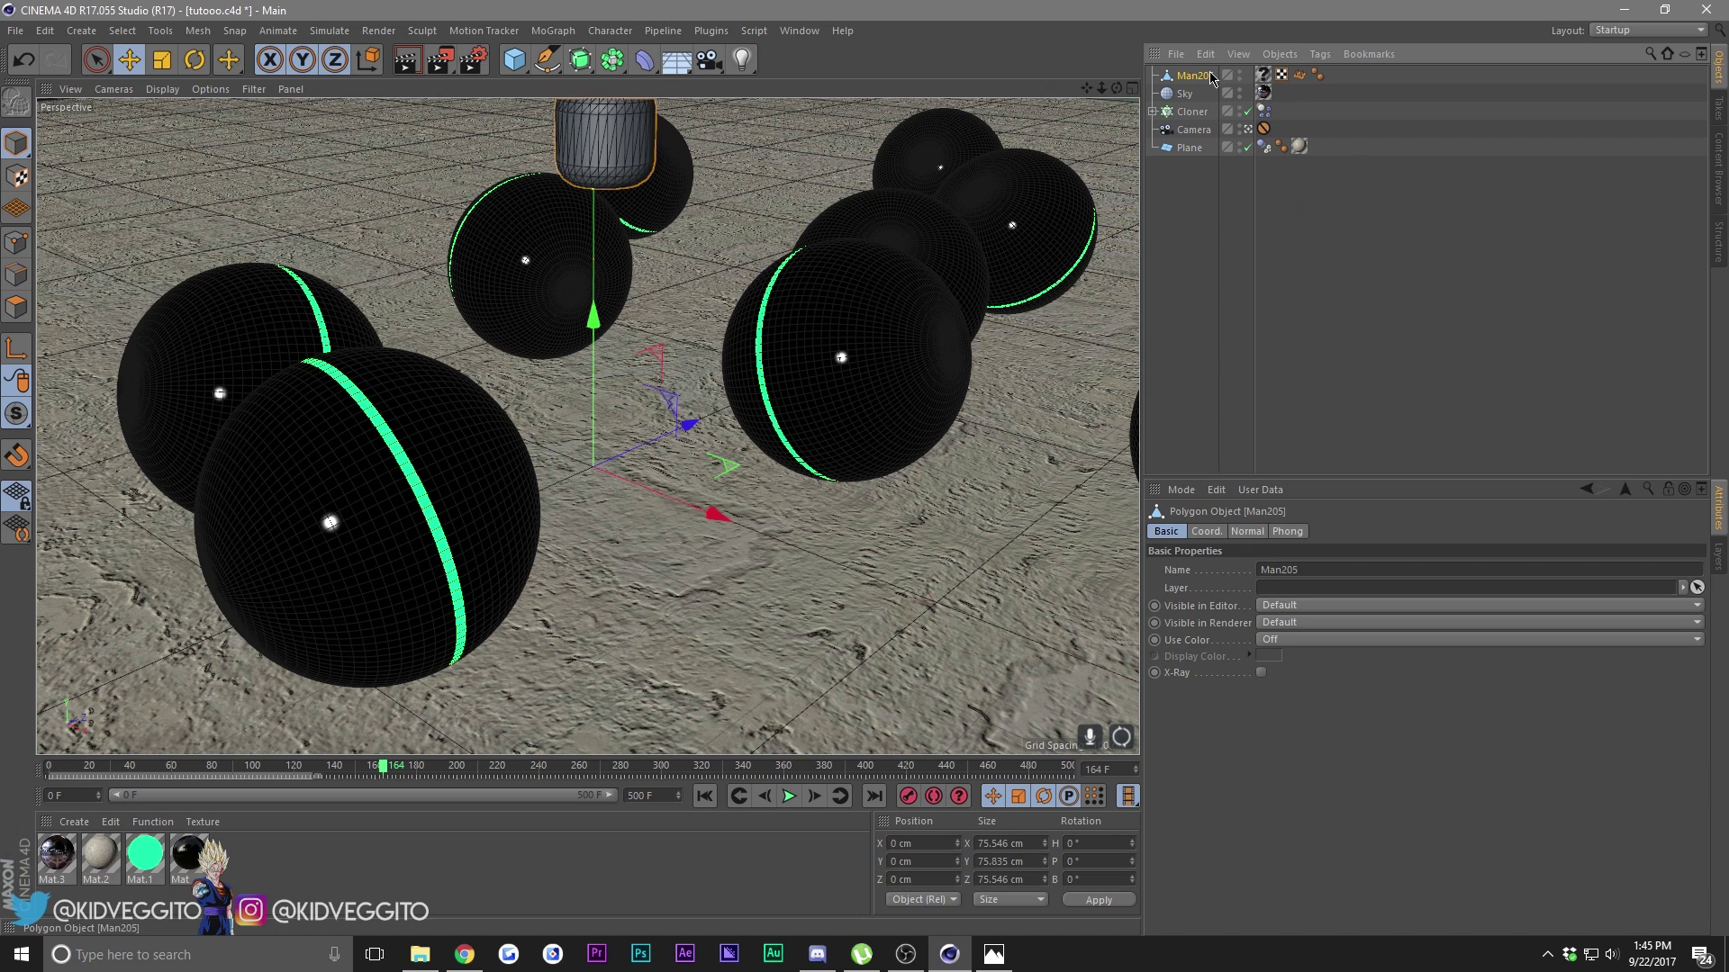
mouse_move(671, 459)
mouse_down()
mouse_move(672, 550)
mouse_move(783, 554)
mouse_move(689, 495)
mouse_move(682, 547)
mouse_move(698, 552)
mouse_up()
key(ctrl+z)
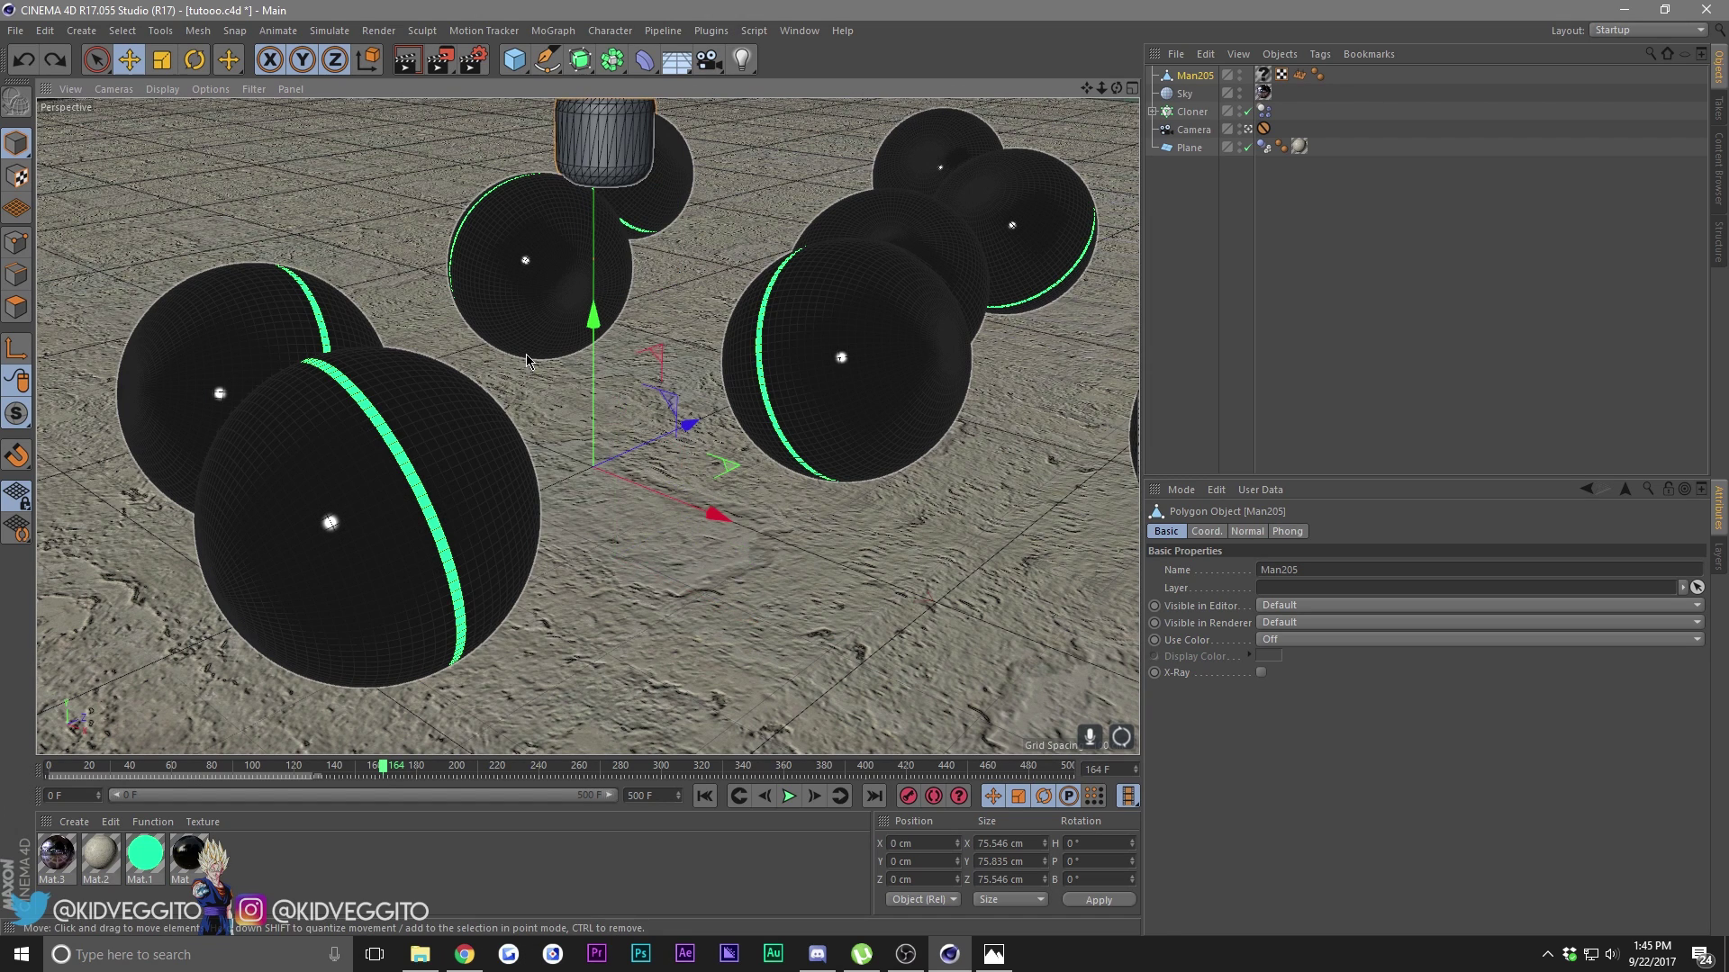
Step: Centre Man205's axis on all its points using Axis Center
click(198, 30)
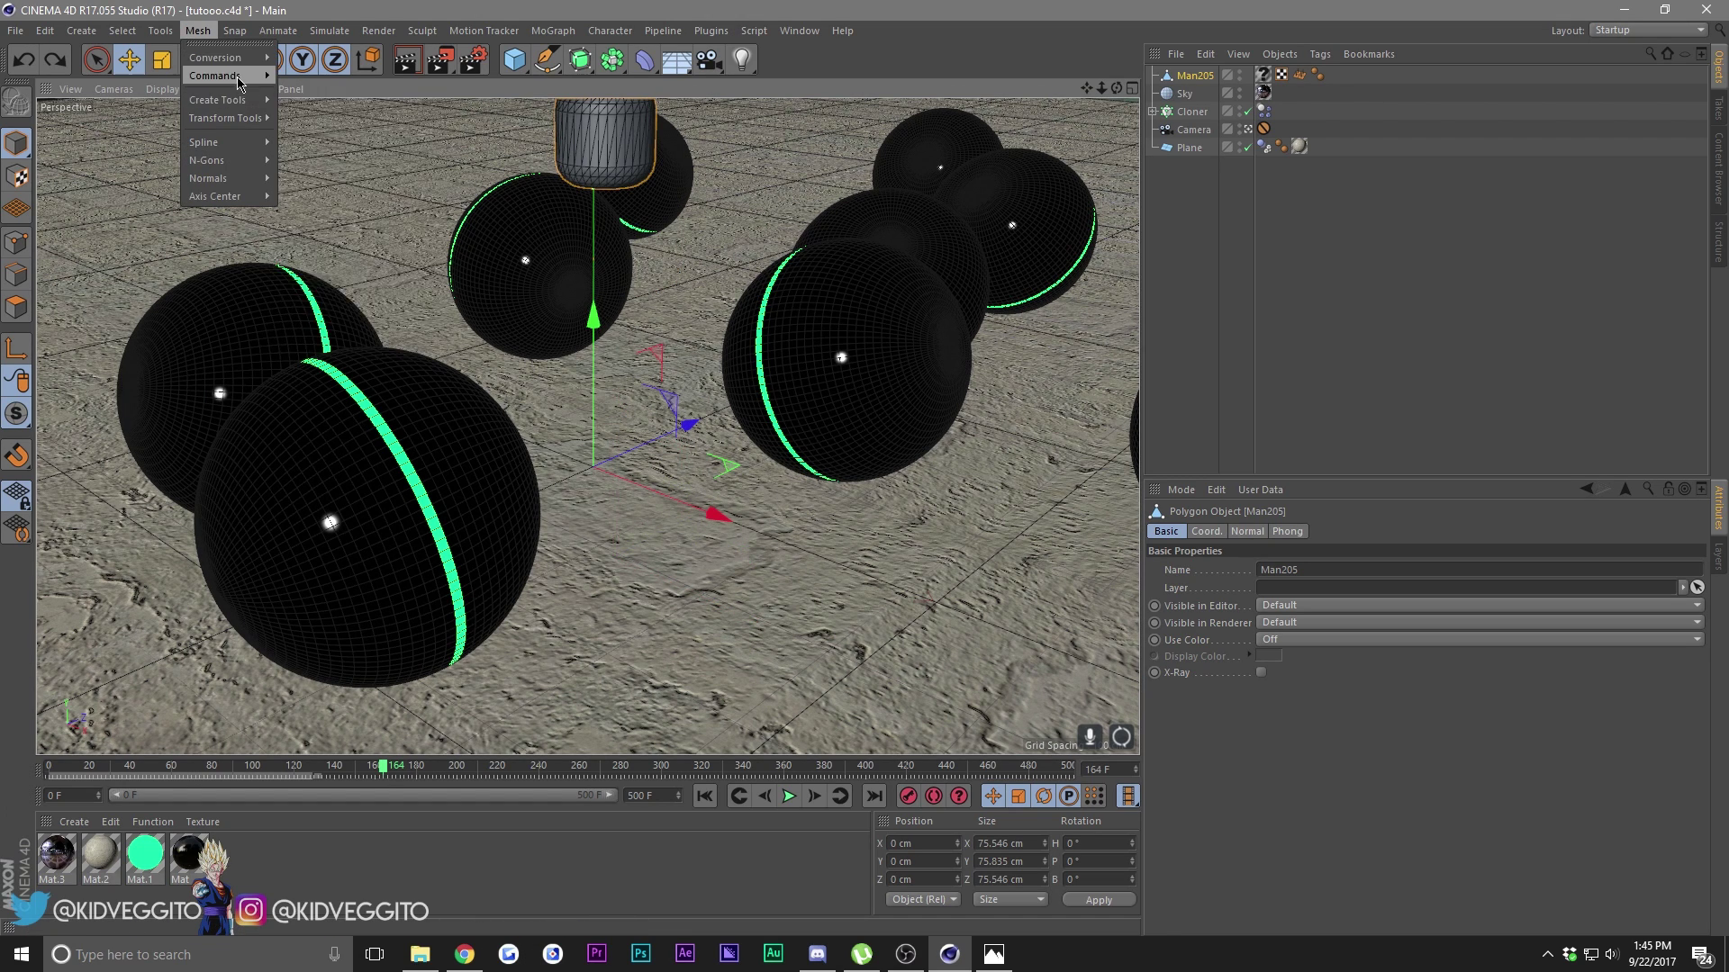
mouse_move(216, 196)
click(315, 202)
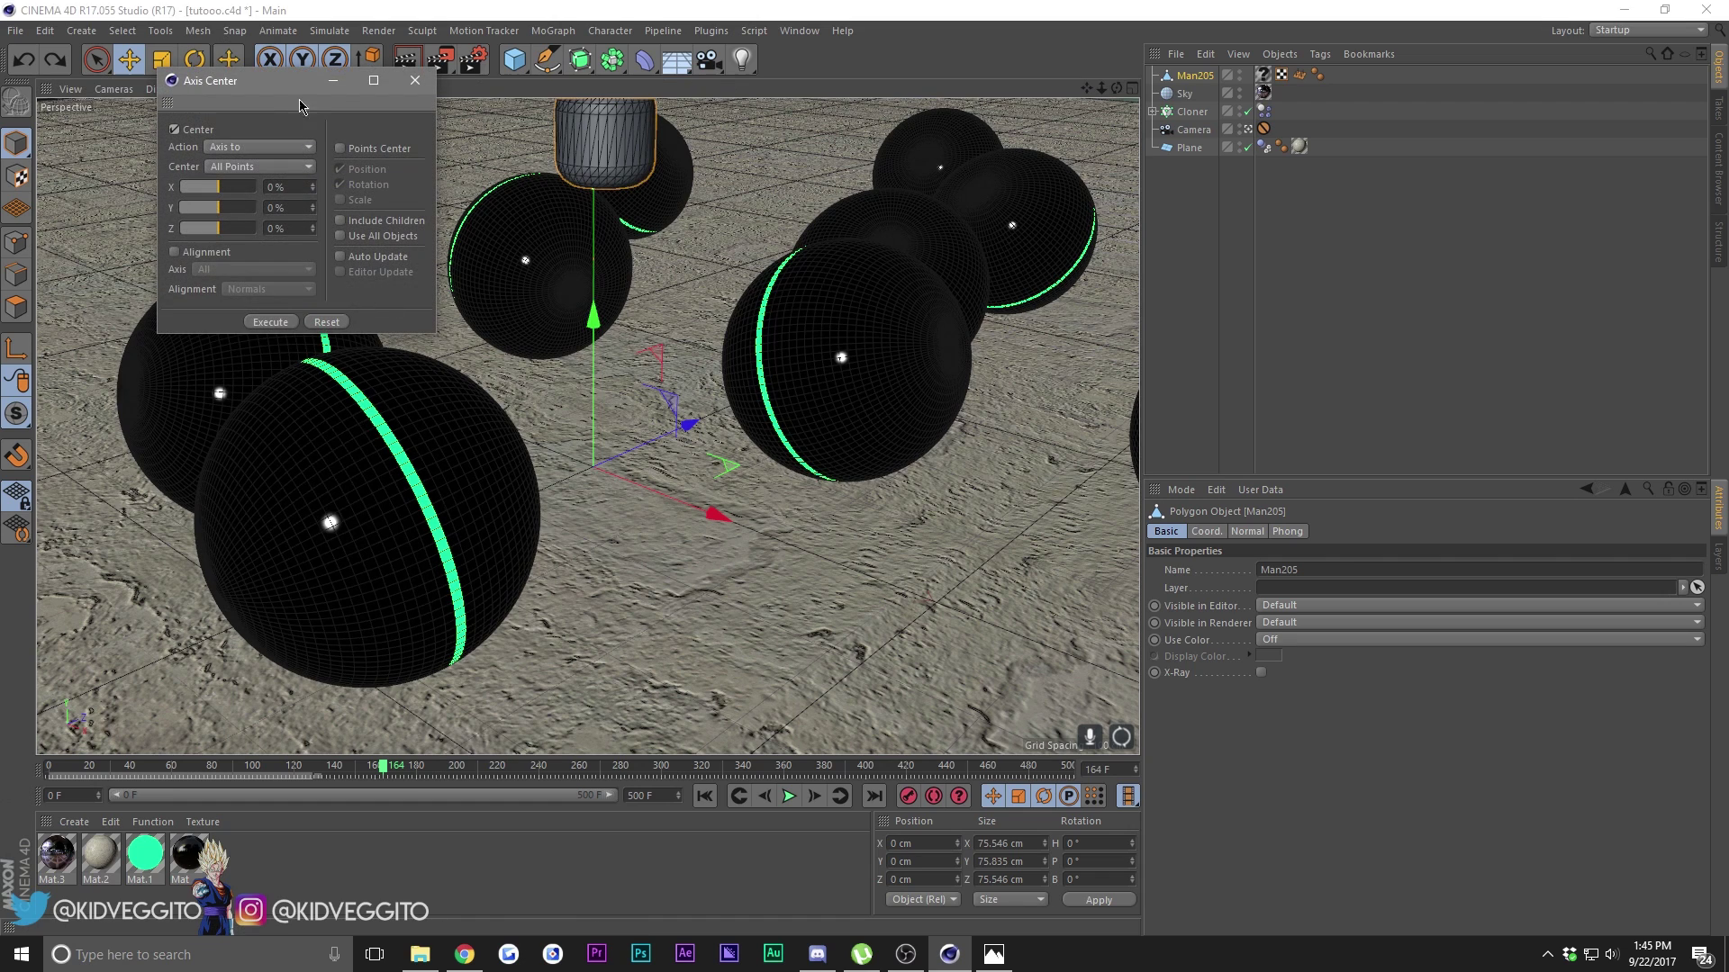
drag(290, 93, 1202, 274)
click(1182, 504)
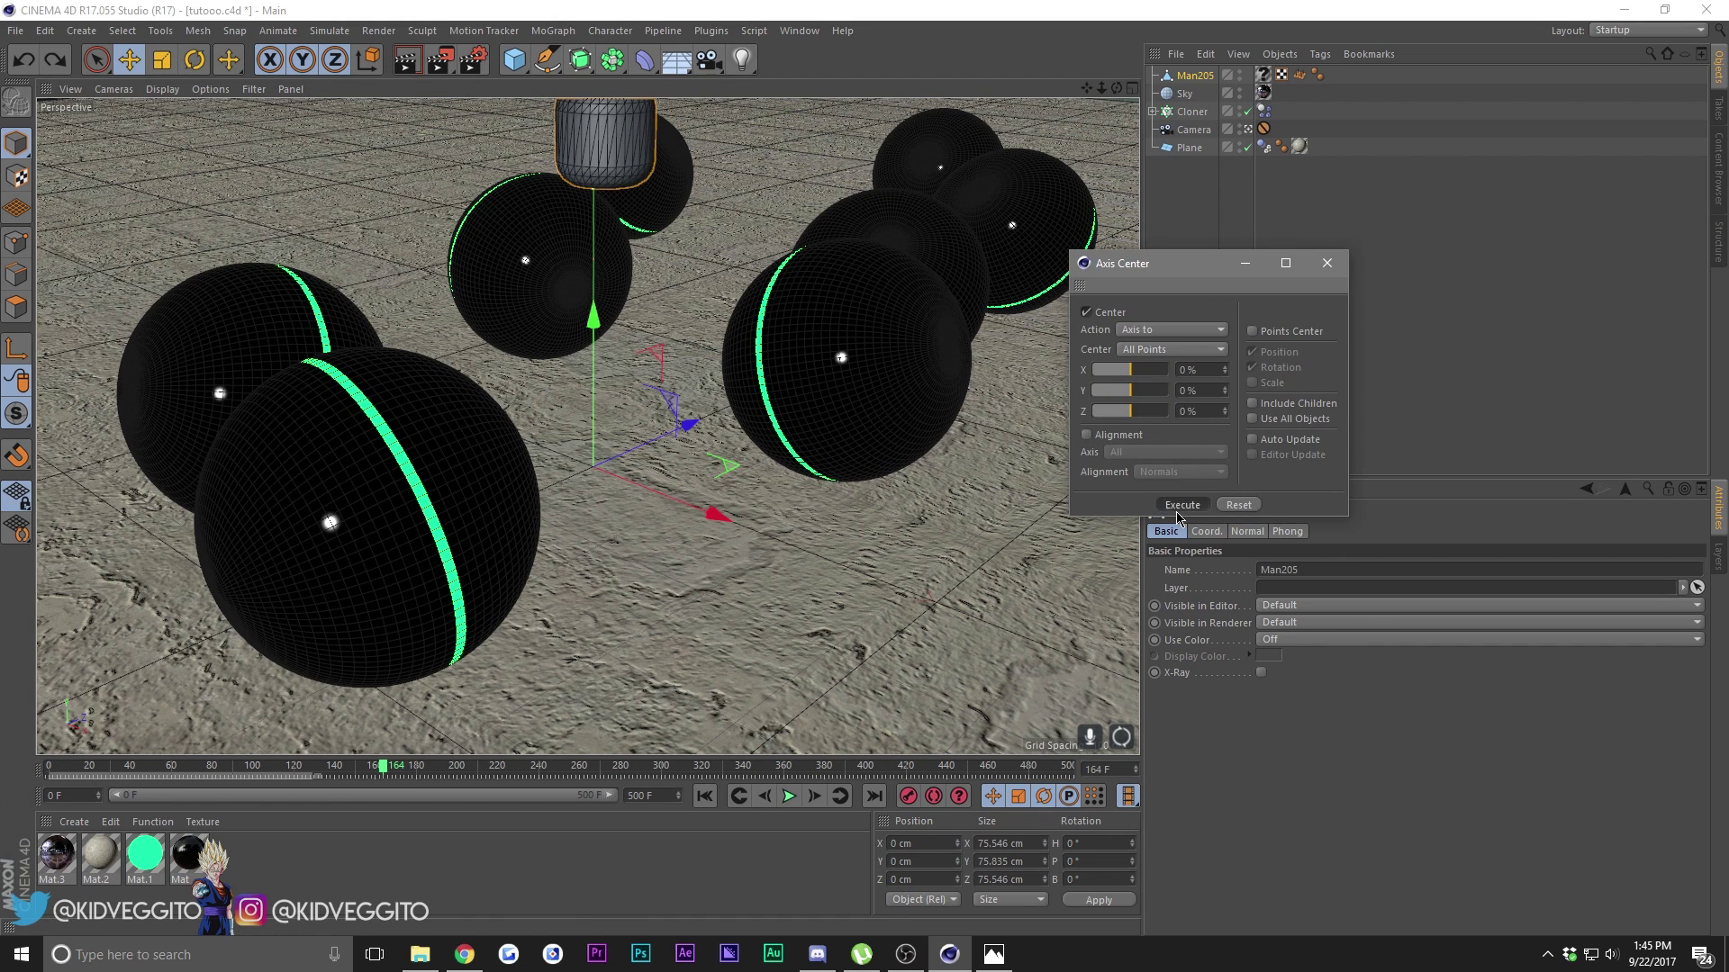
click(1331, 264)
Step: Scale the Man205 head to about 159 cm and raise it to Y 73.462 cm
drag(605, 116, 606, 399)
key(t)
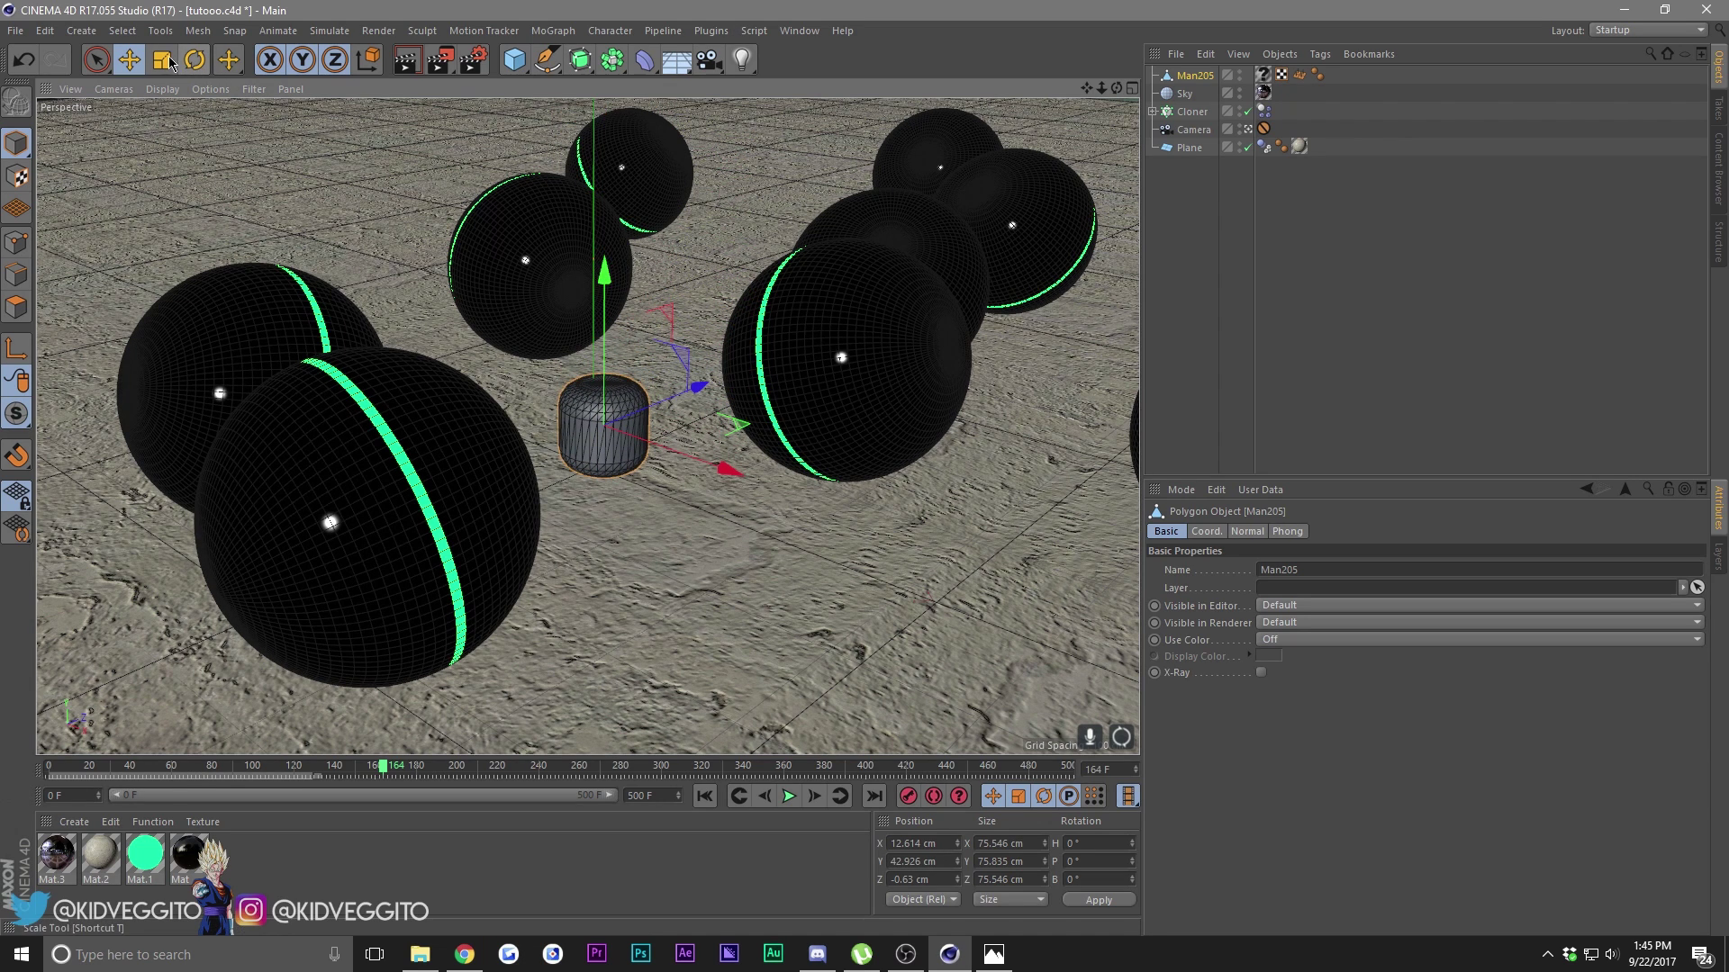
drag(315, 164, 469, 166)
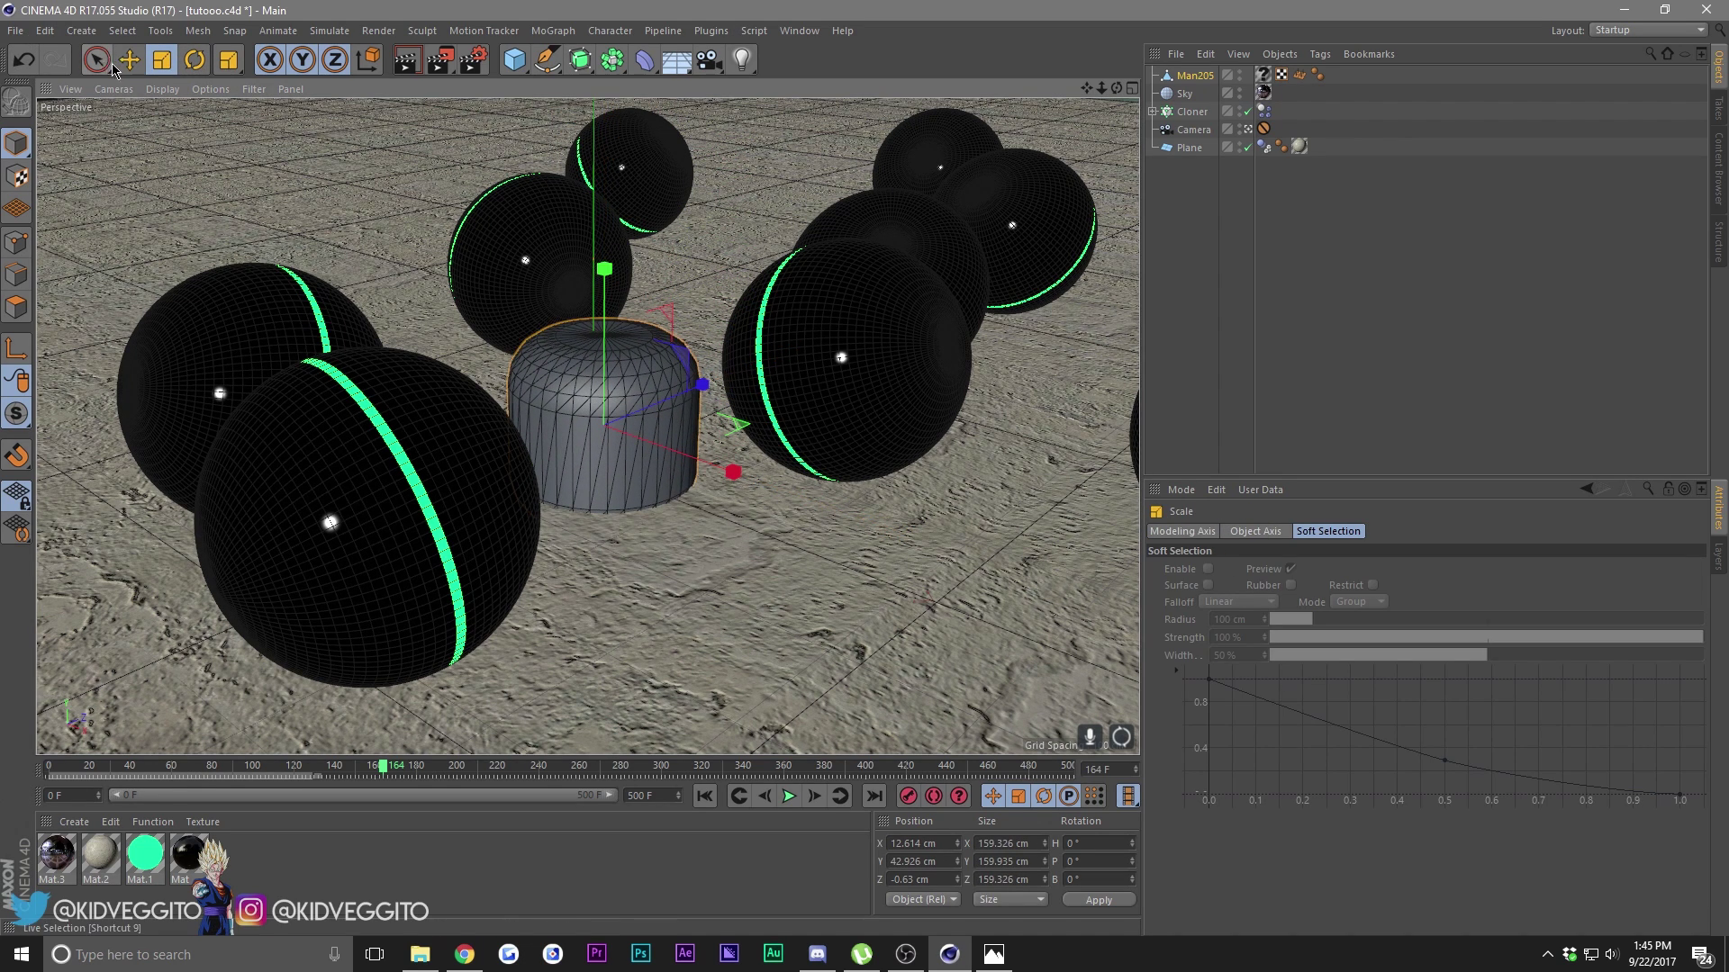
click(130, 59)
drag(606, 290, 674, 260)
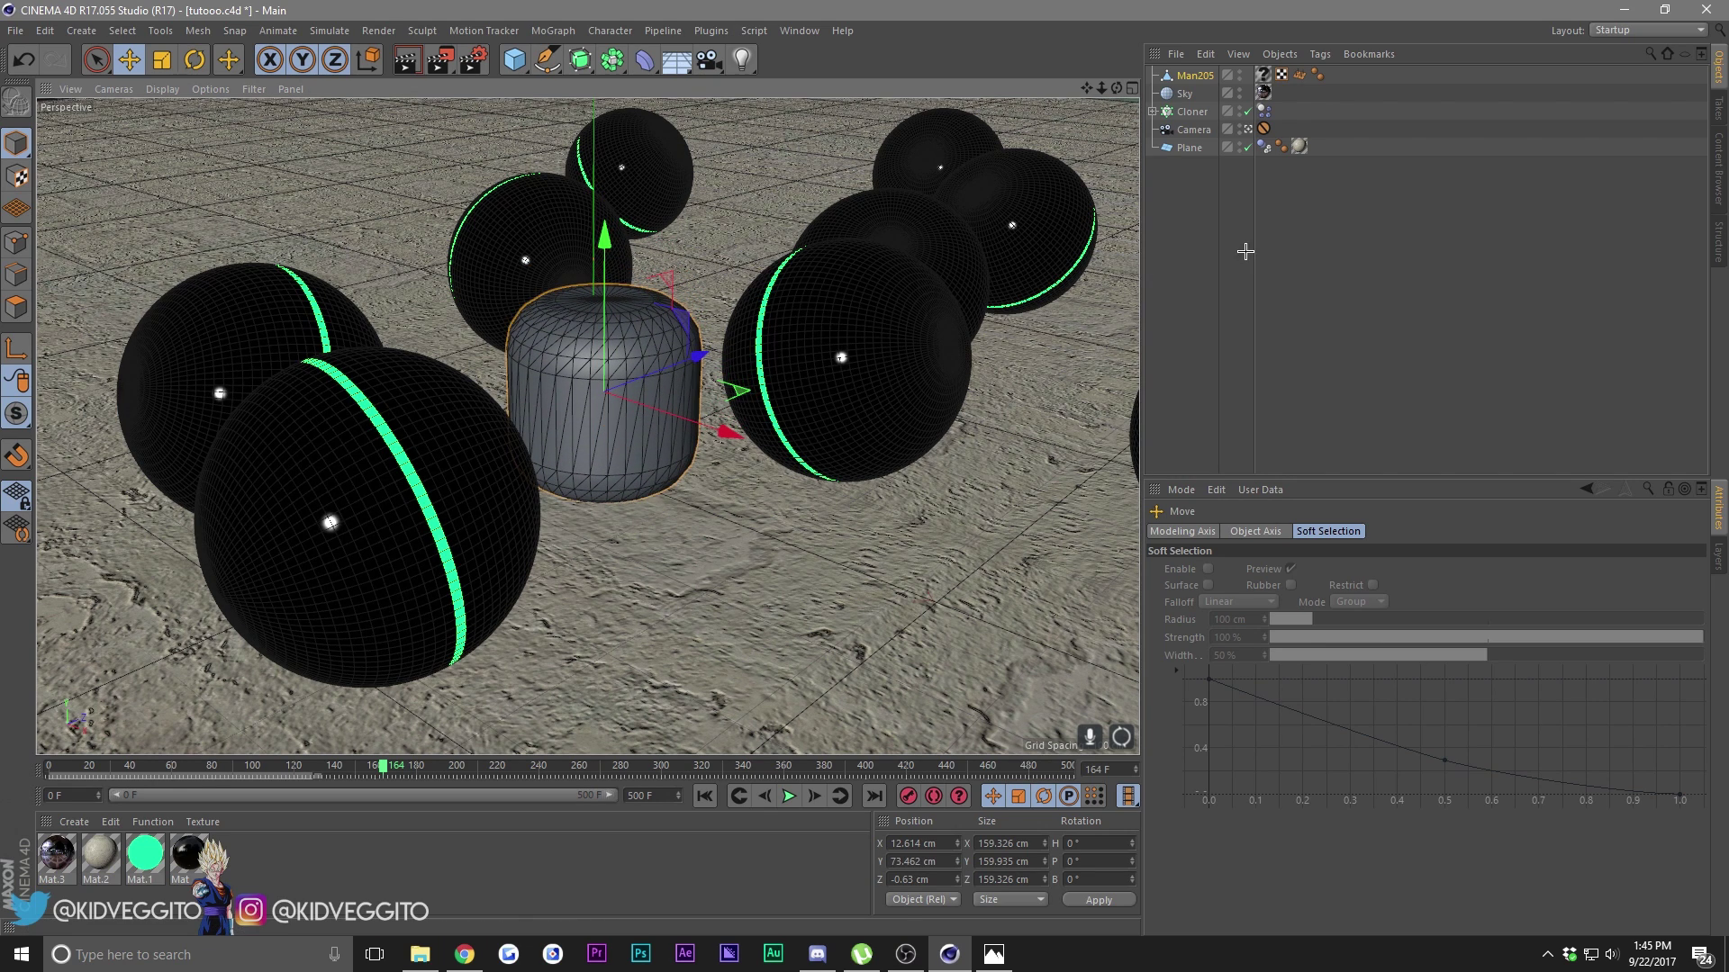
click(1441, 185)
click(74, 821)
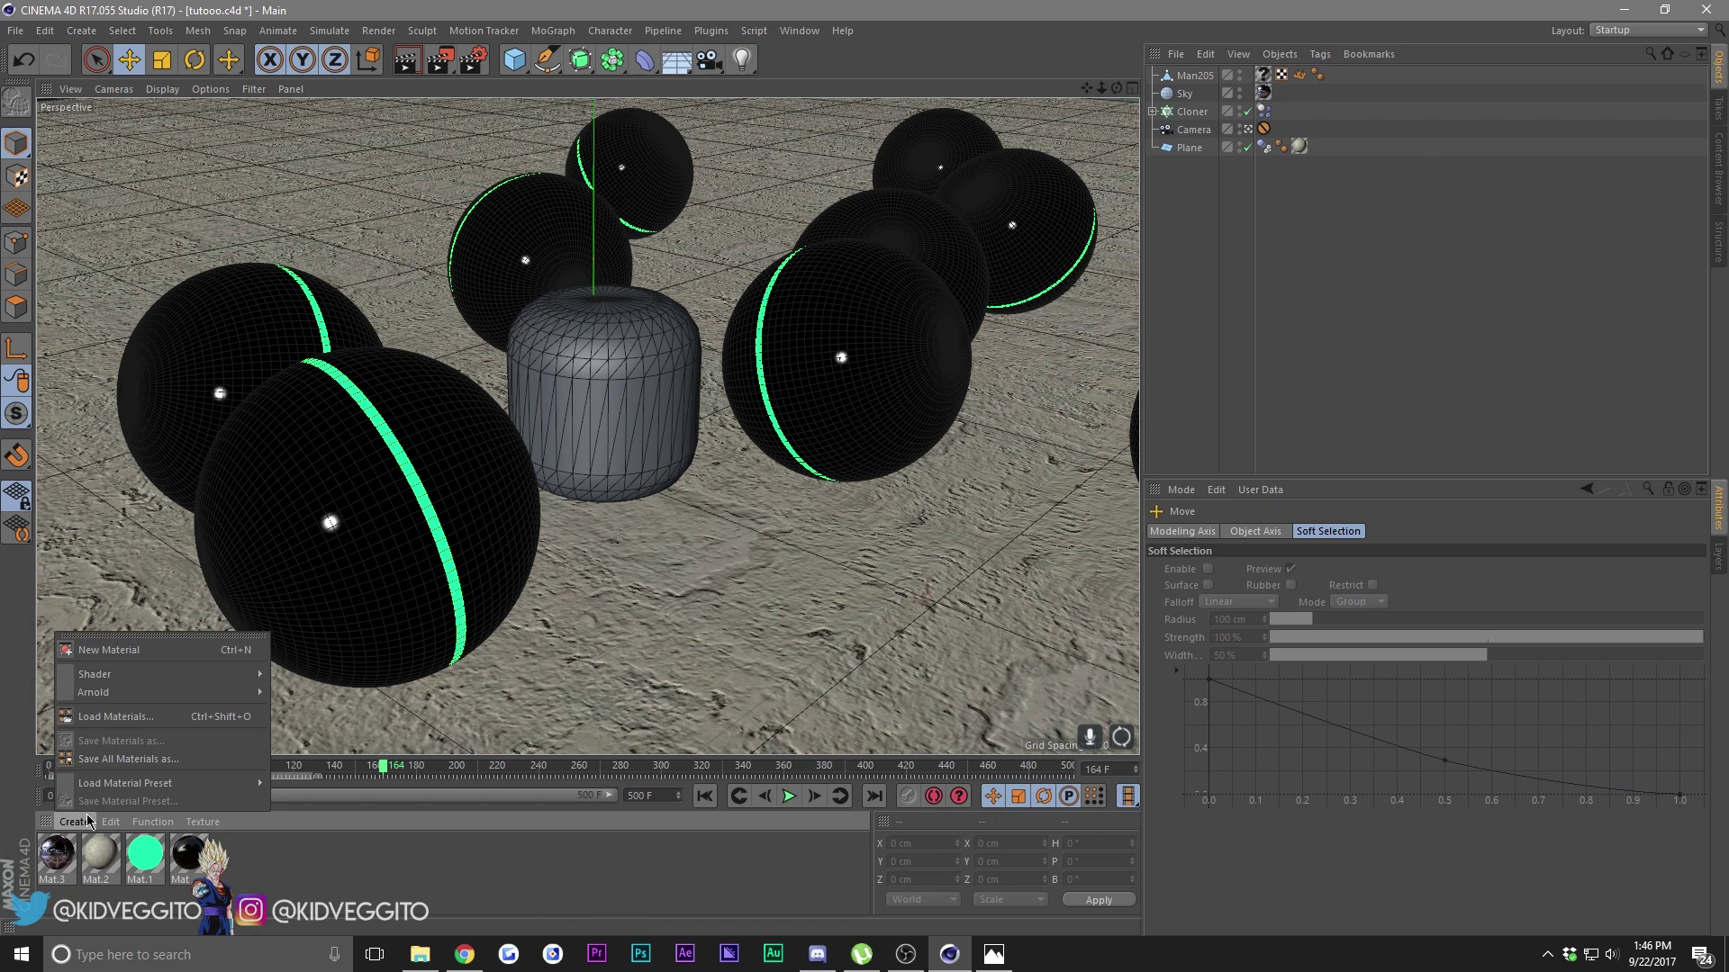
Step: Create a new material Mat.4 and turn off its reflectance
click(129, 650)
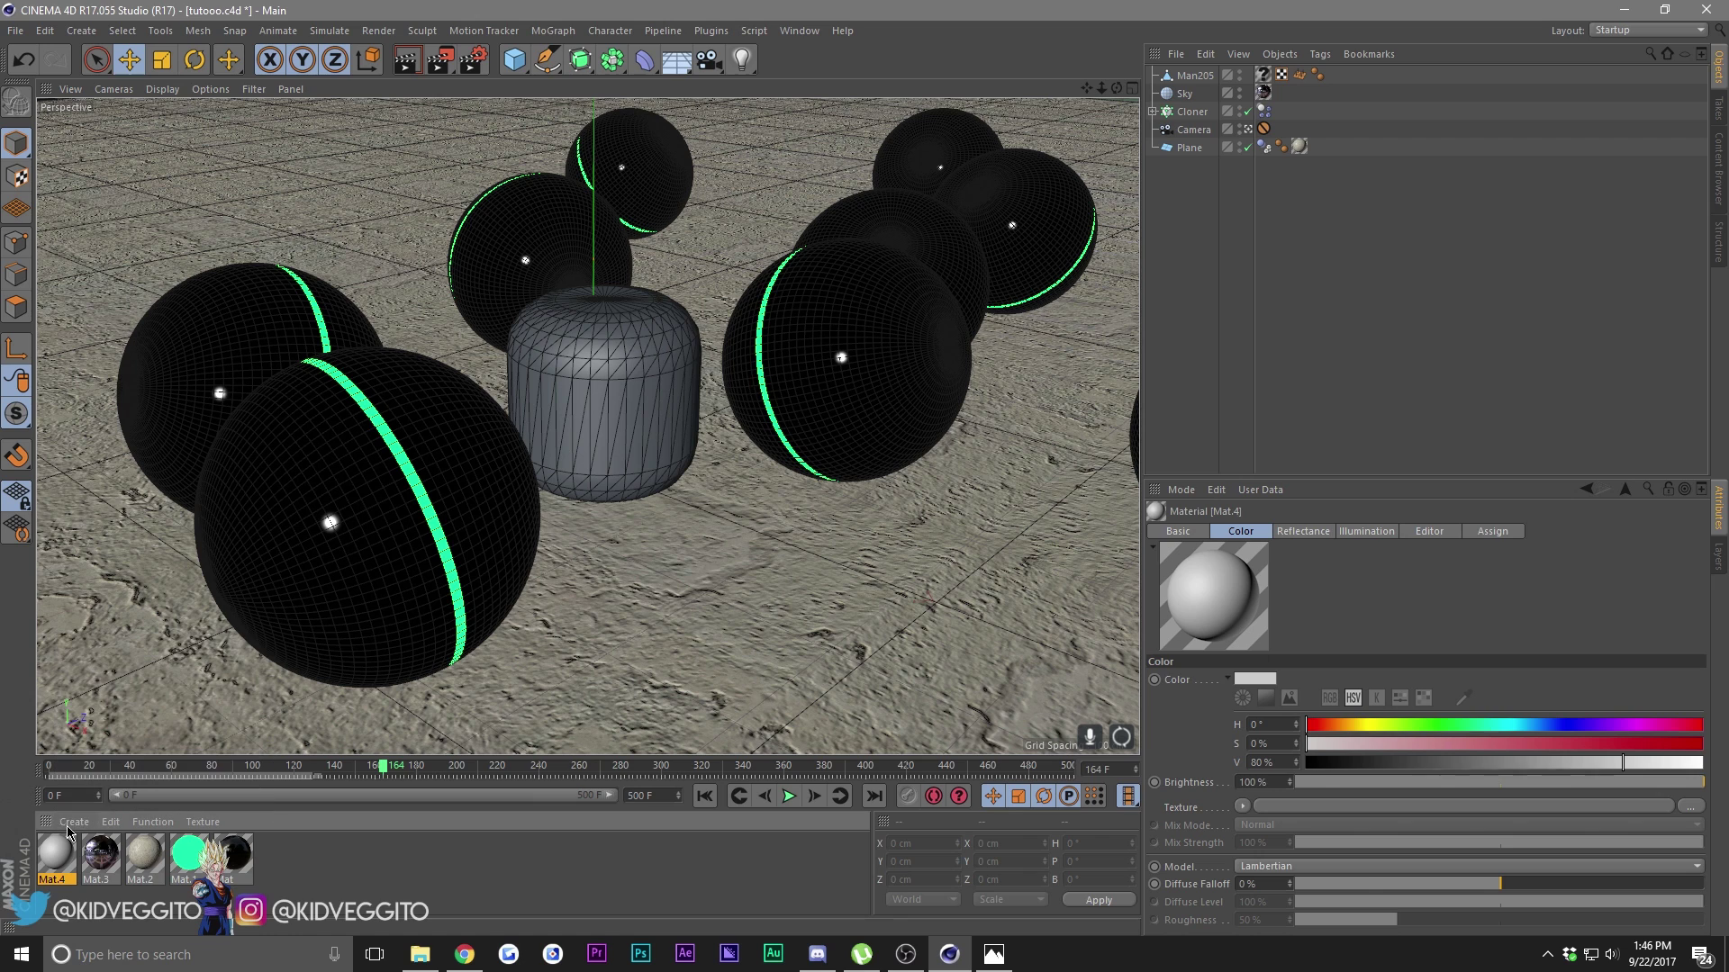
double_click(58, 853)
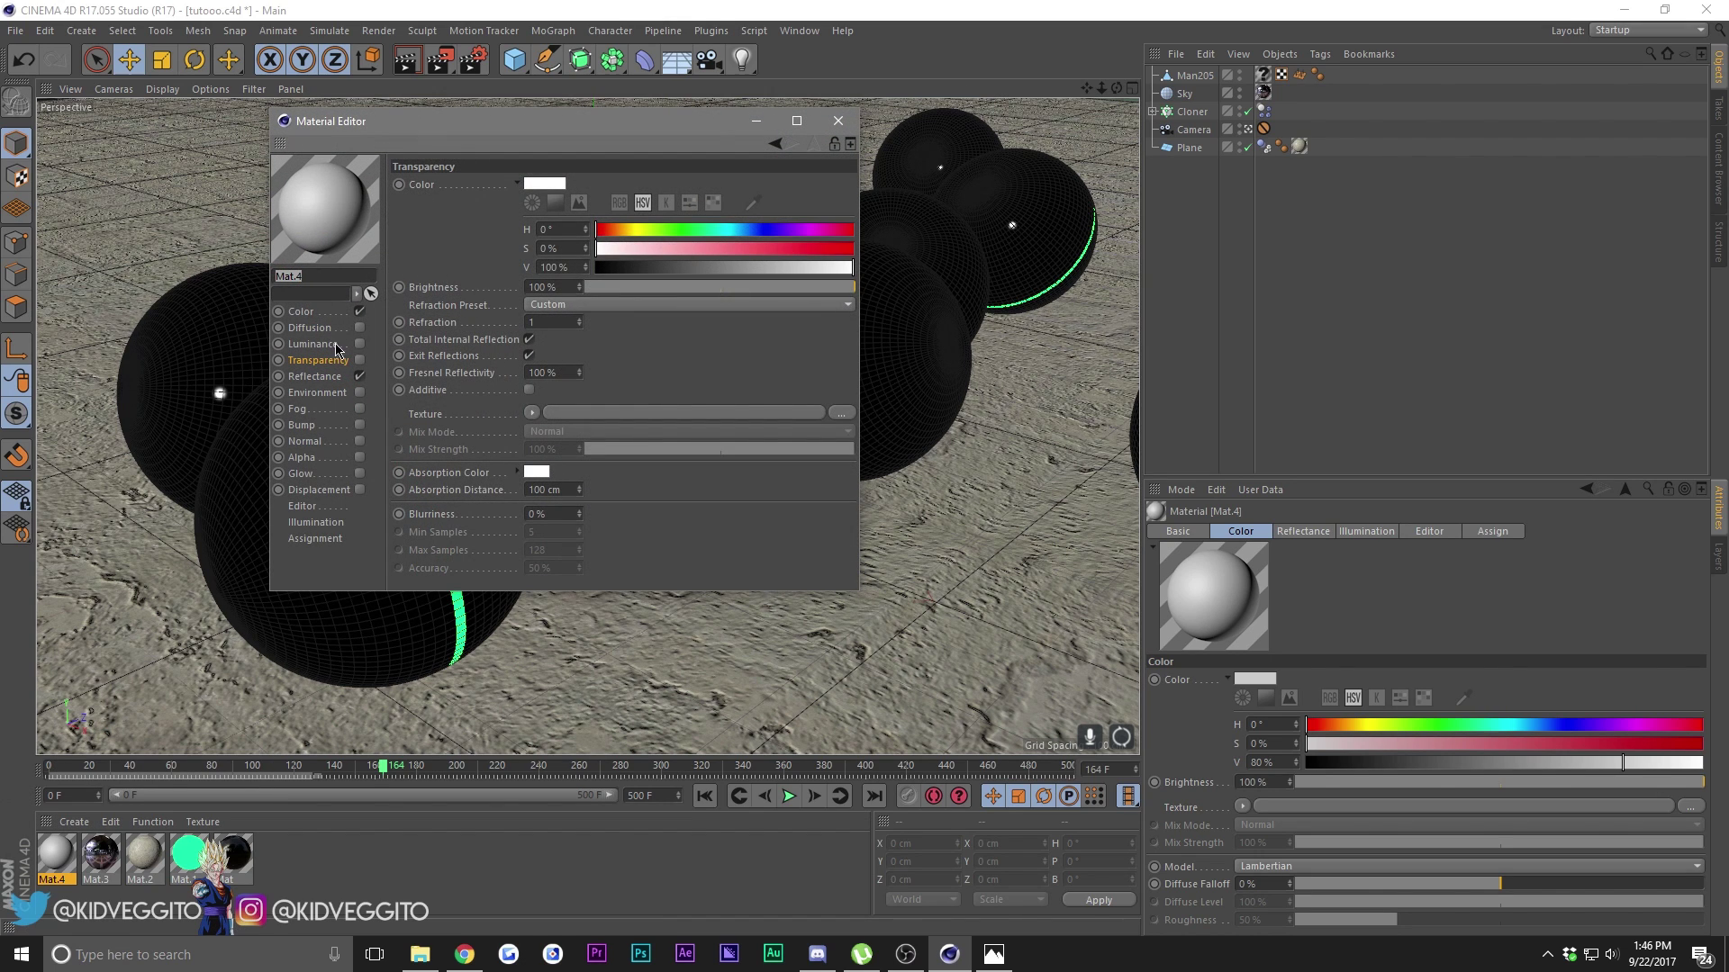
click(360, 377)
click(301, 311)
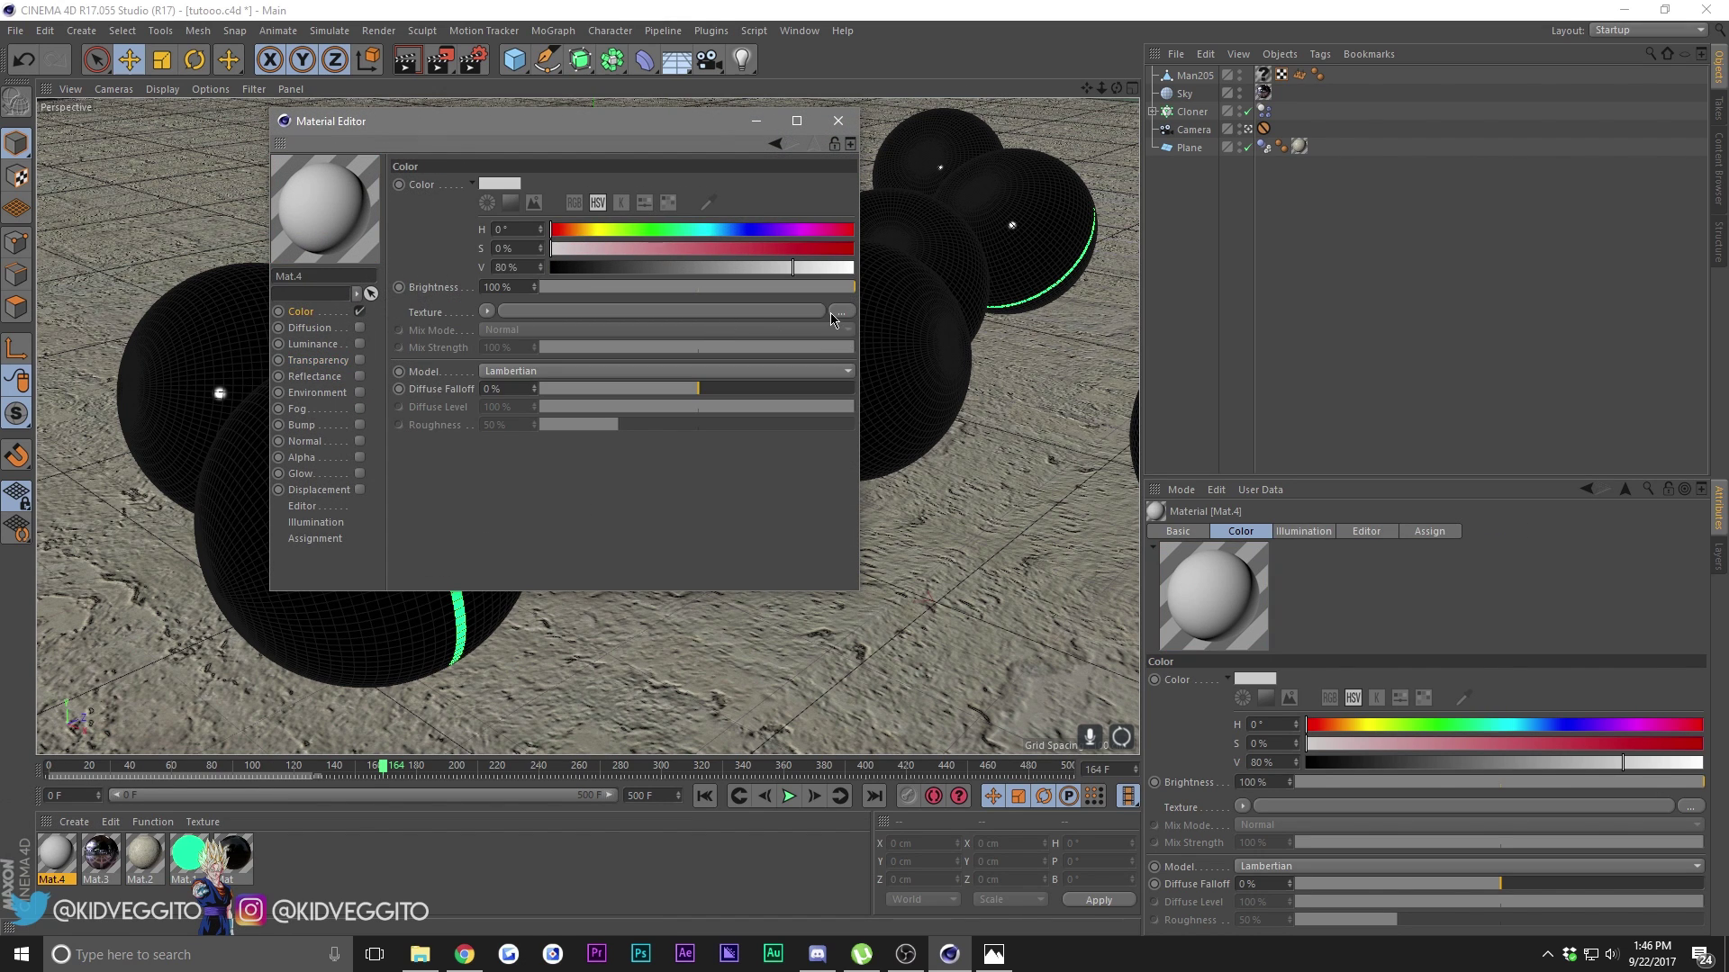
Step: Load Man201Tex.png from 3d Library > ROBLOX Characters > 2.0 as Mat.4's colour texture, without copying it
click(837, 313)
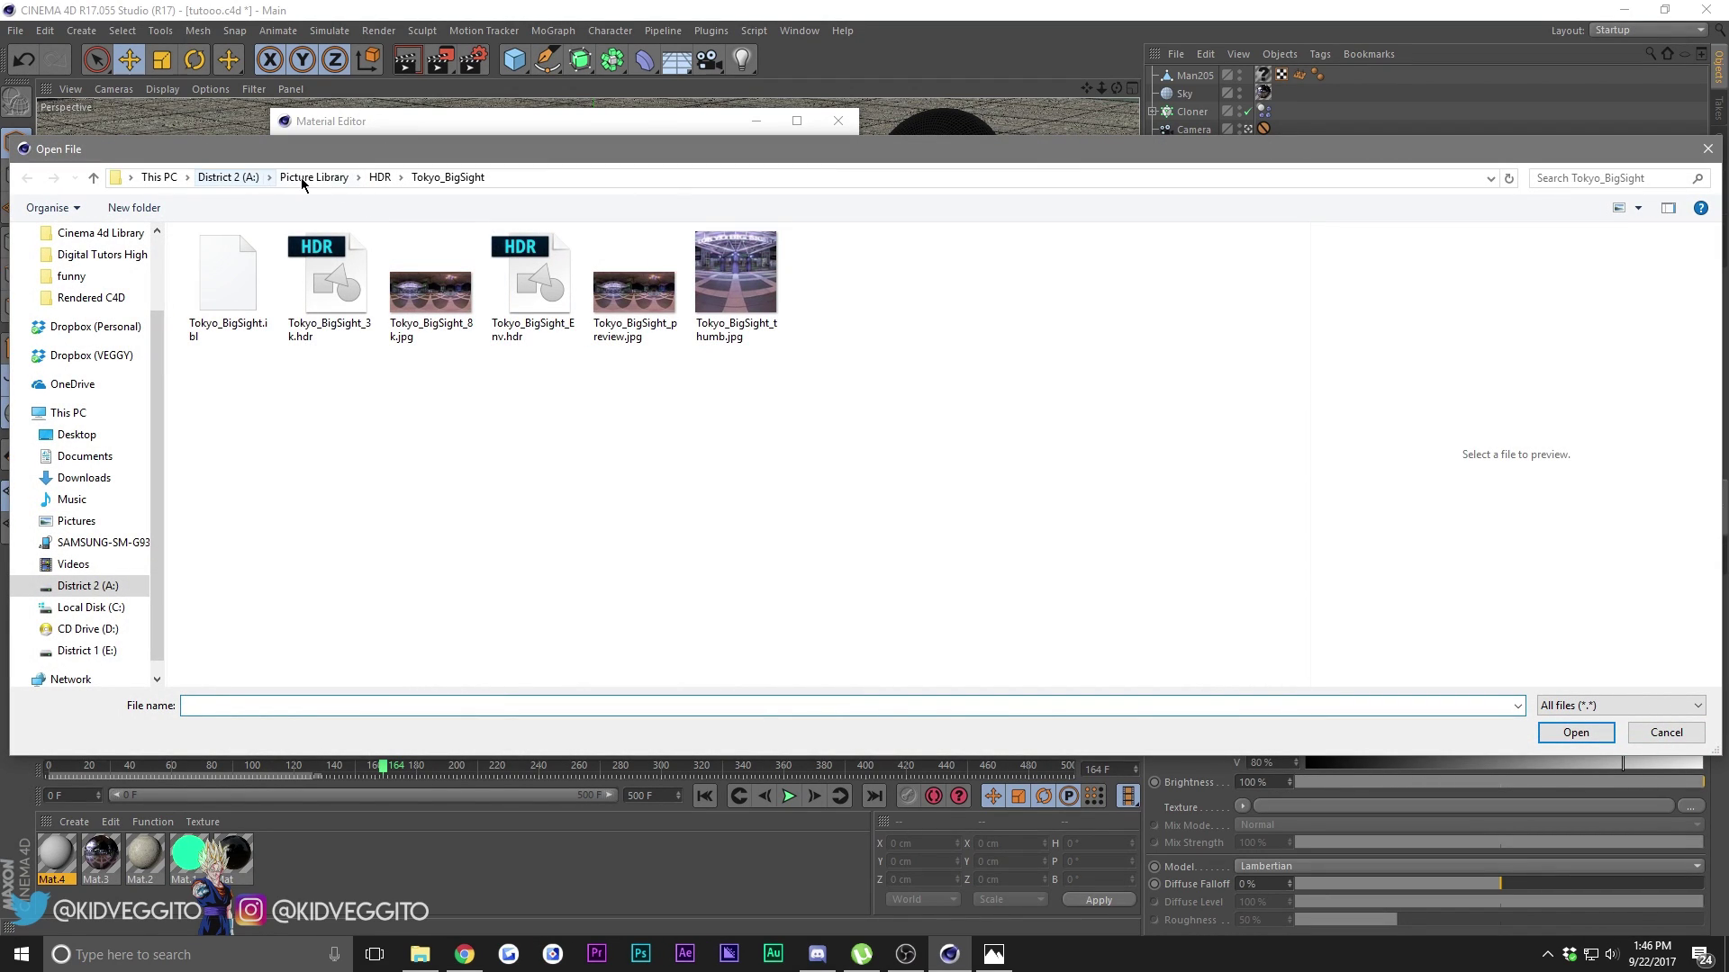
click(302, 178)
click(236, 178)
click(256, 507)
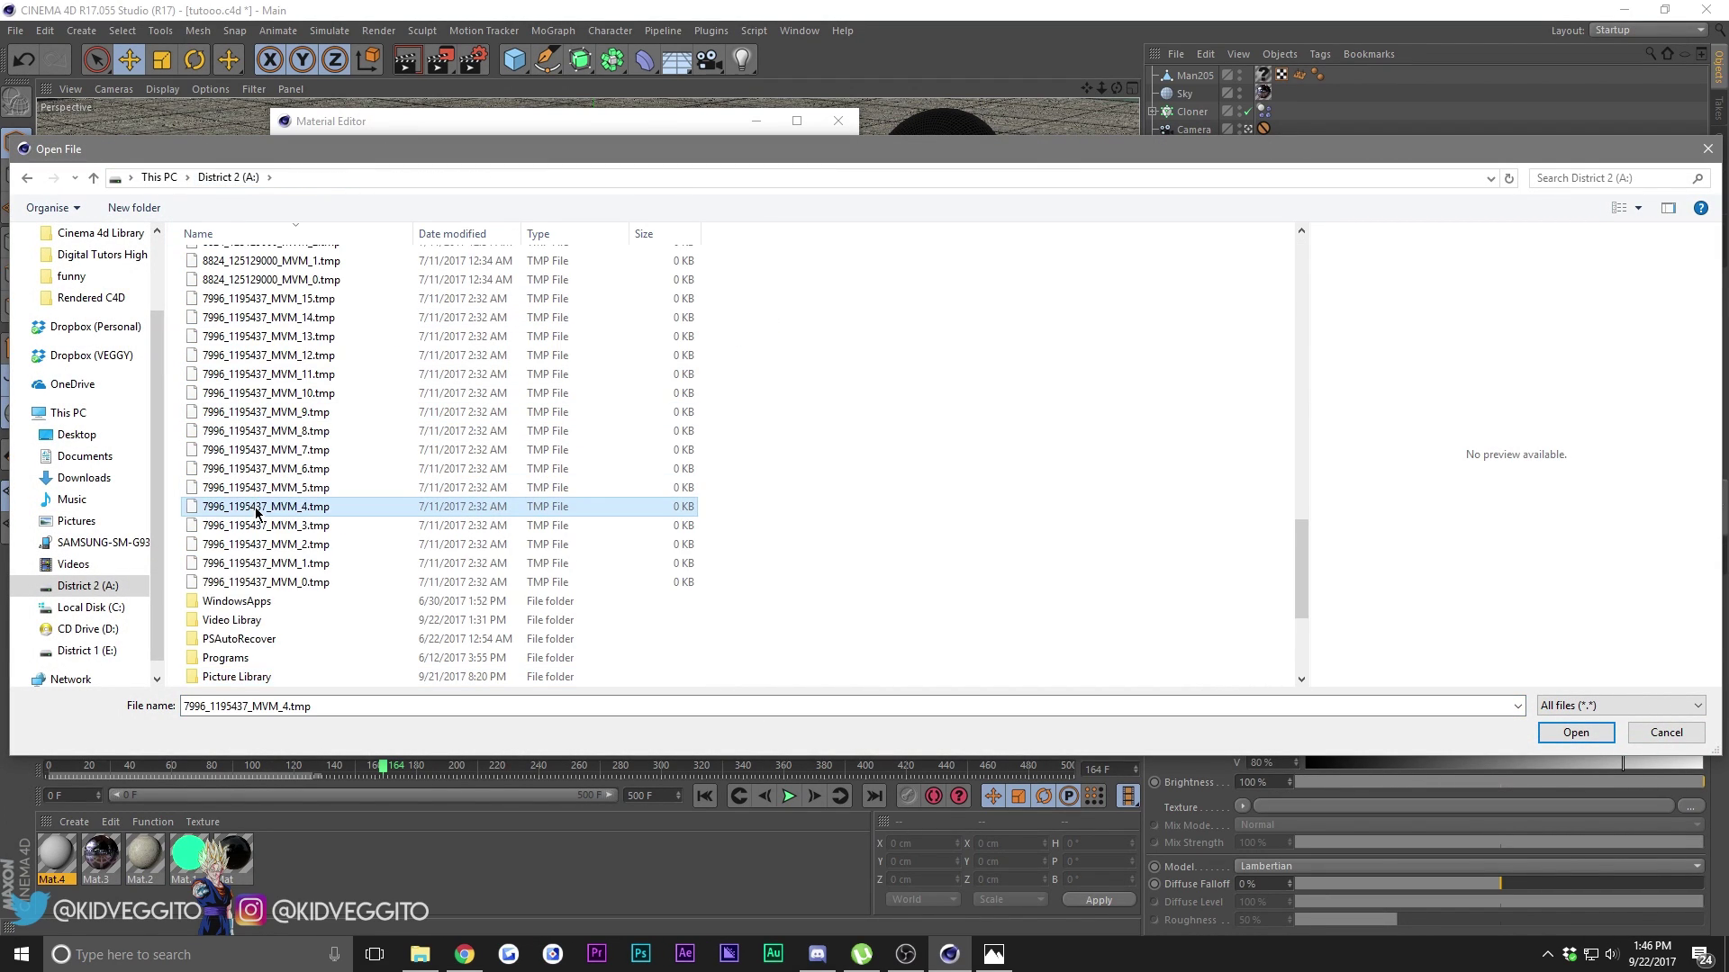
scroll(257, 513, down, 5)
double_click(270, 657)
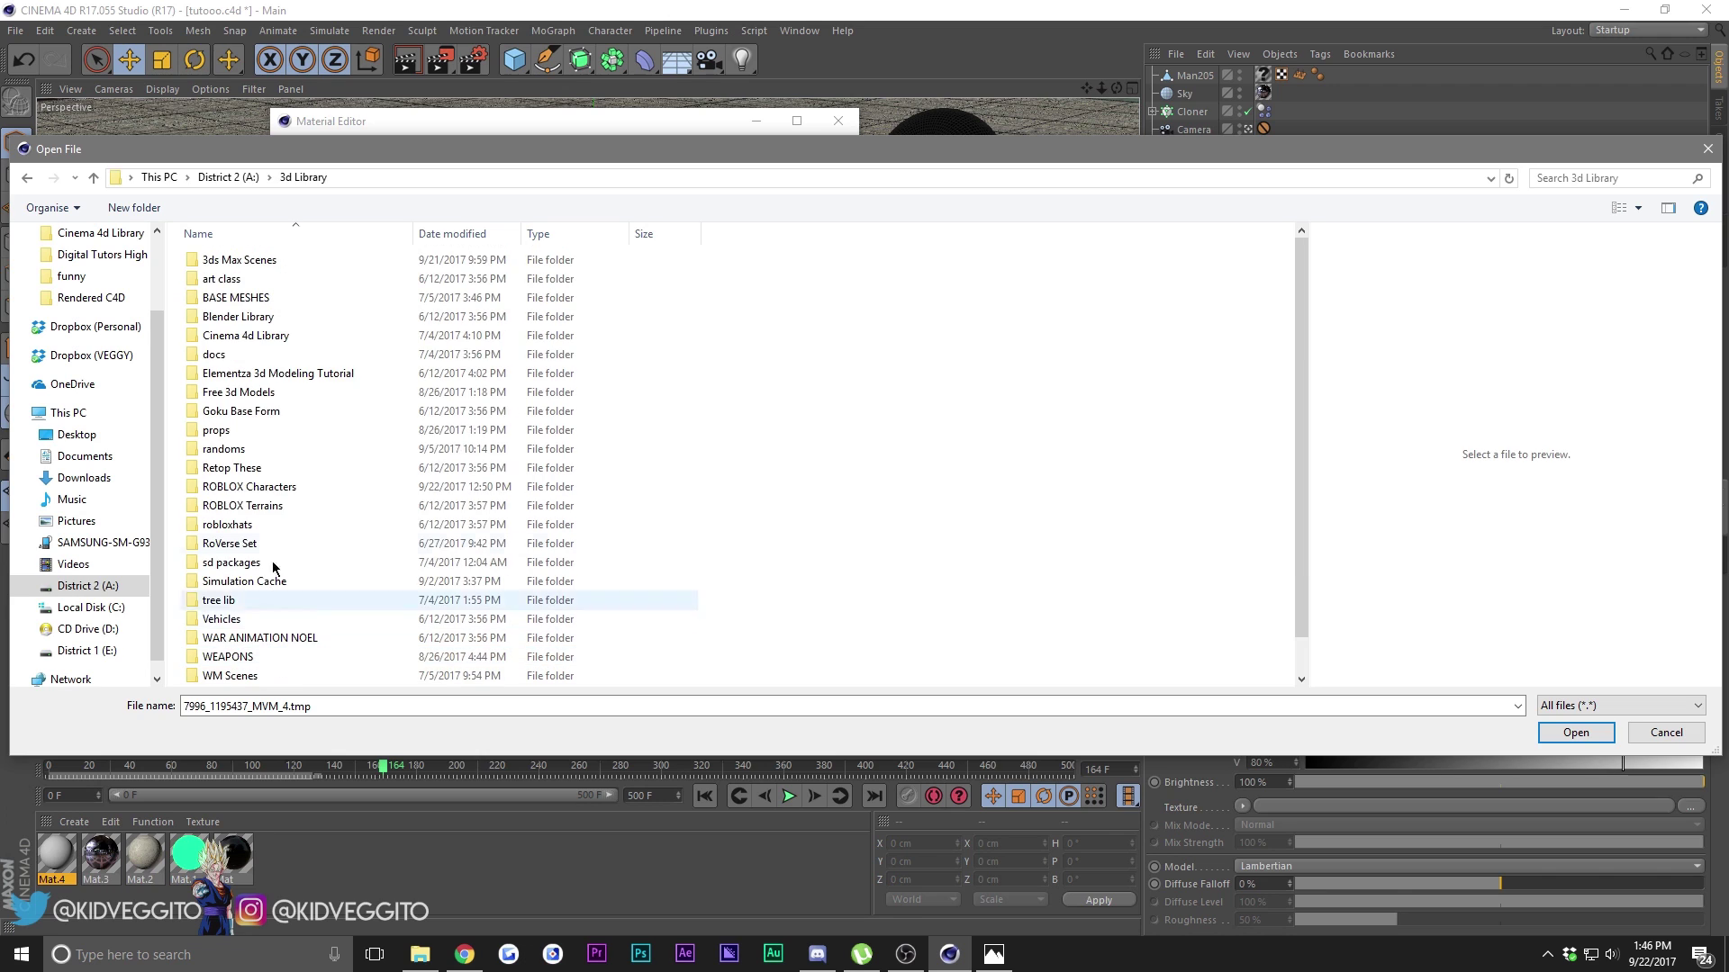
double_click(288, 487)
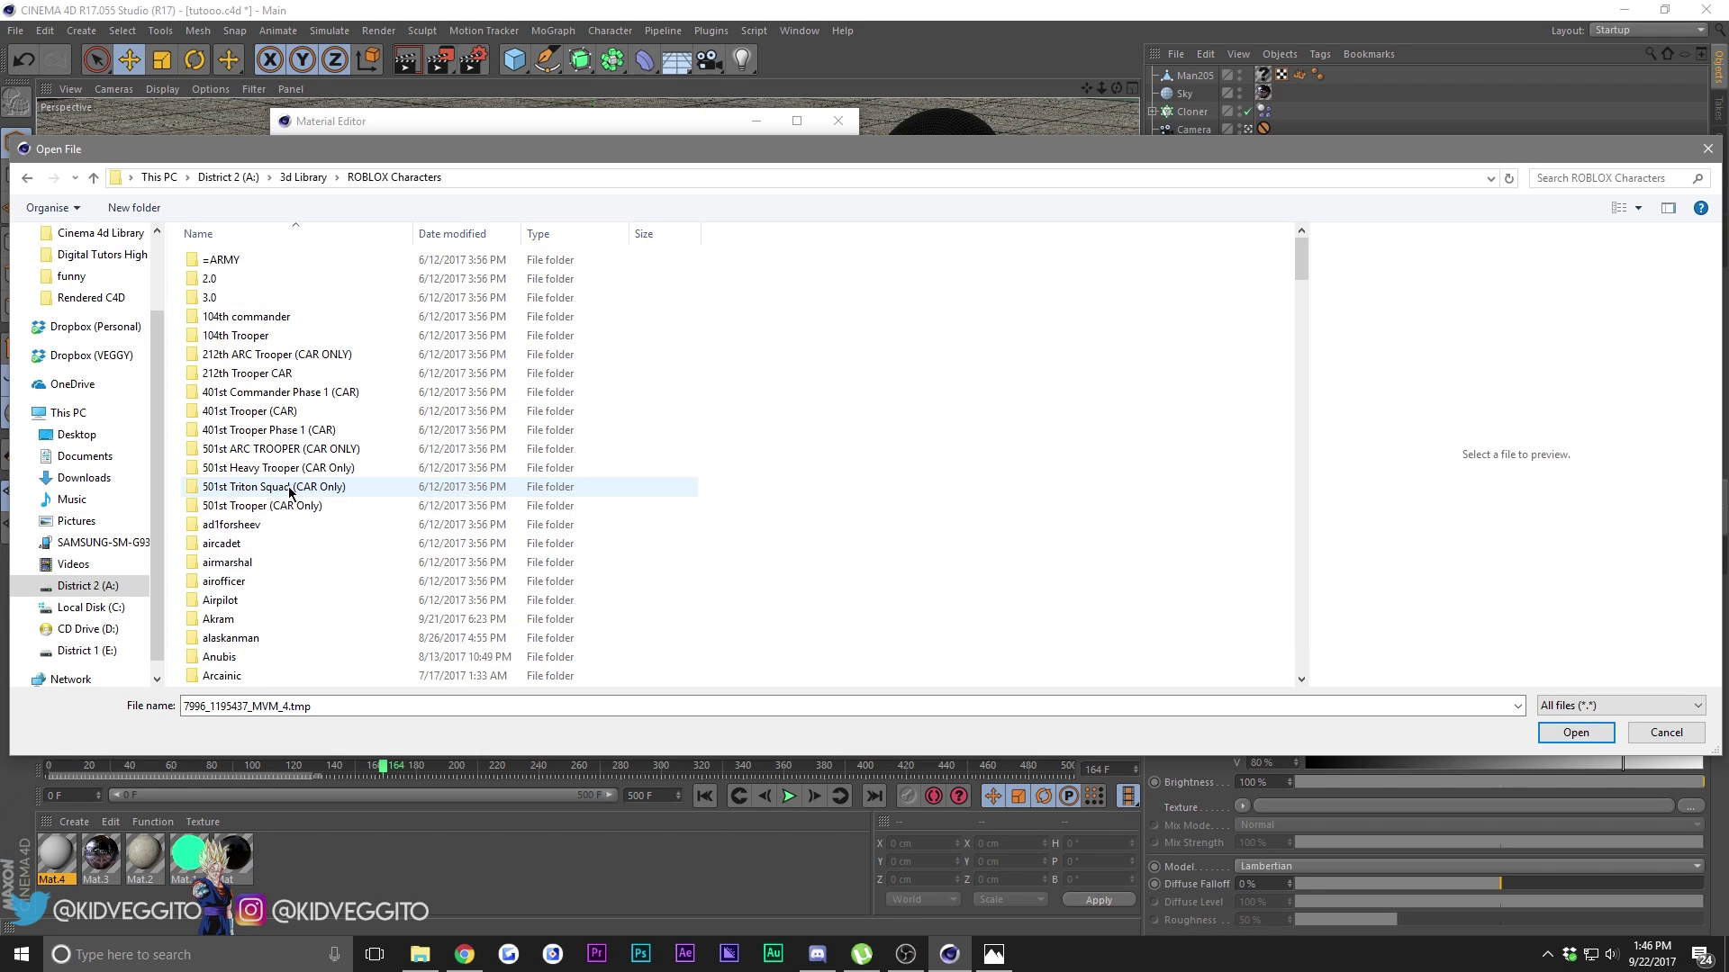
double_click(302, 277)
click(238, 295)
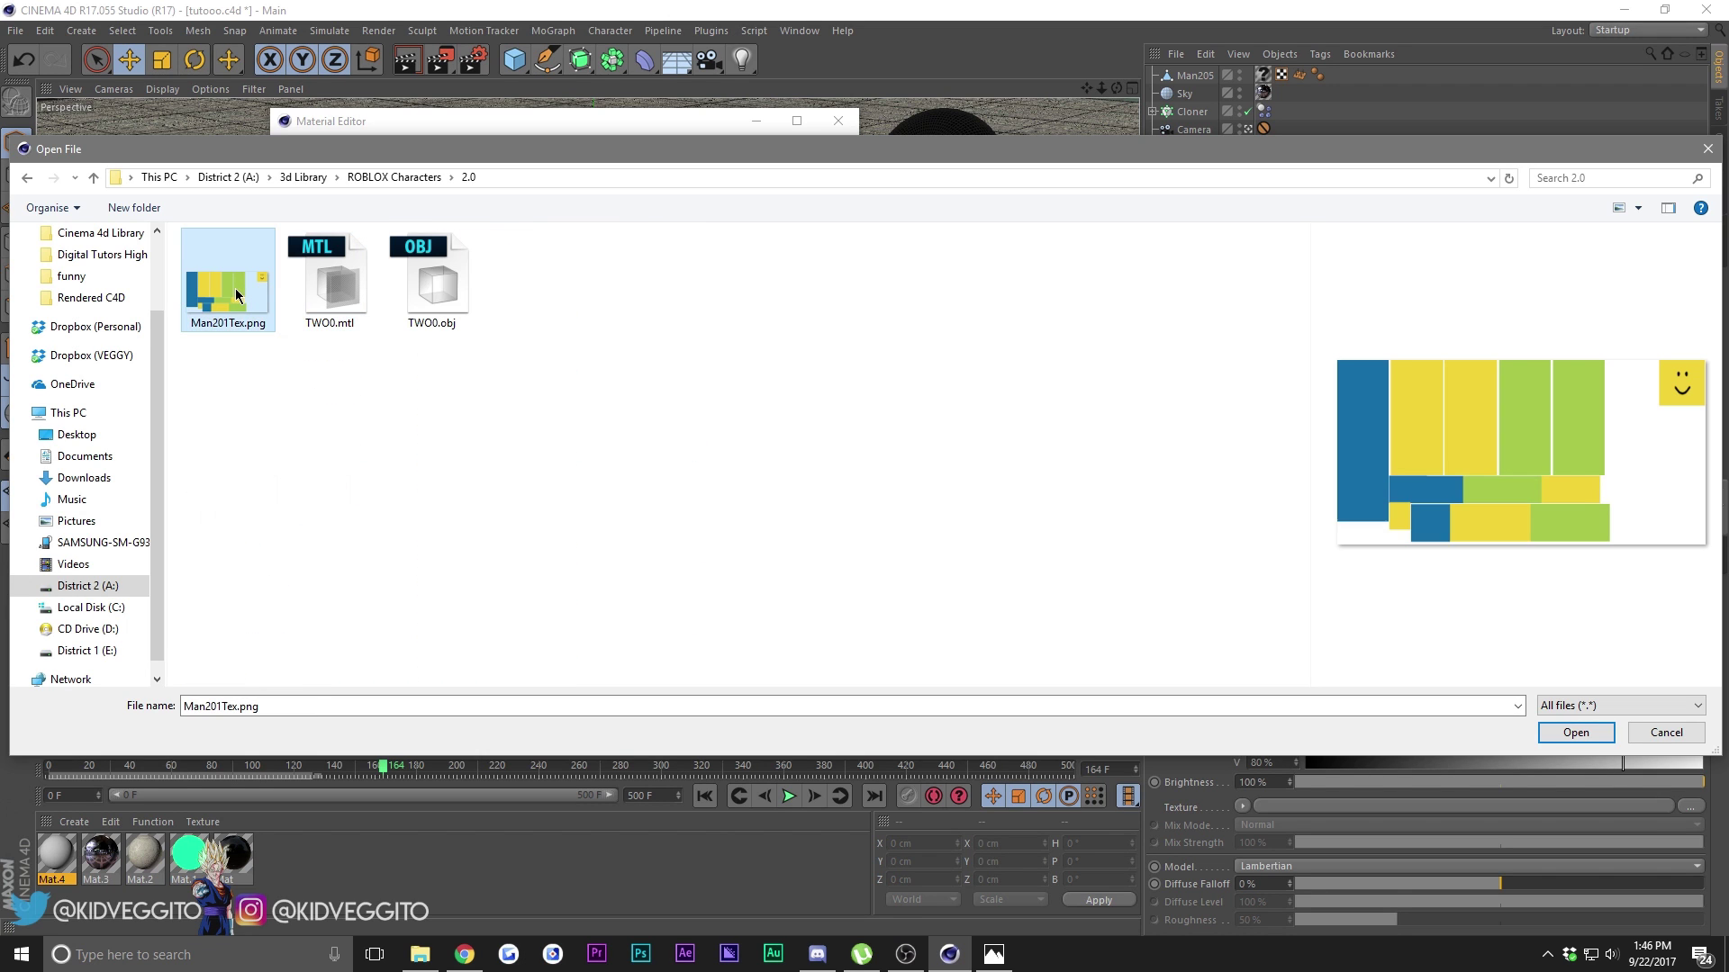
click(1575, 734)
click(980, 539)
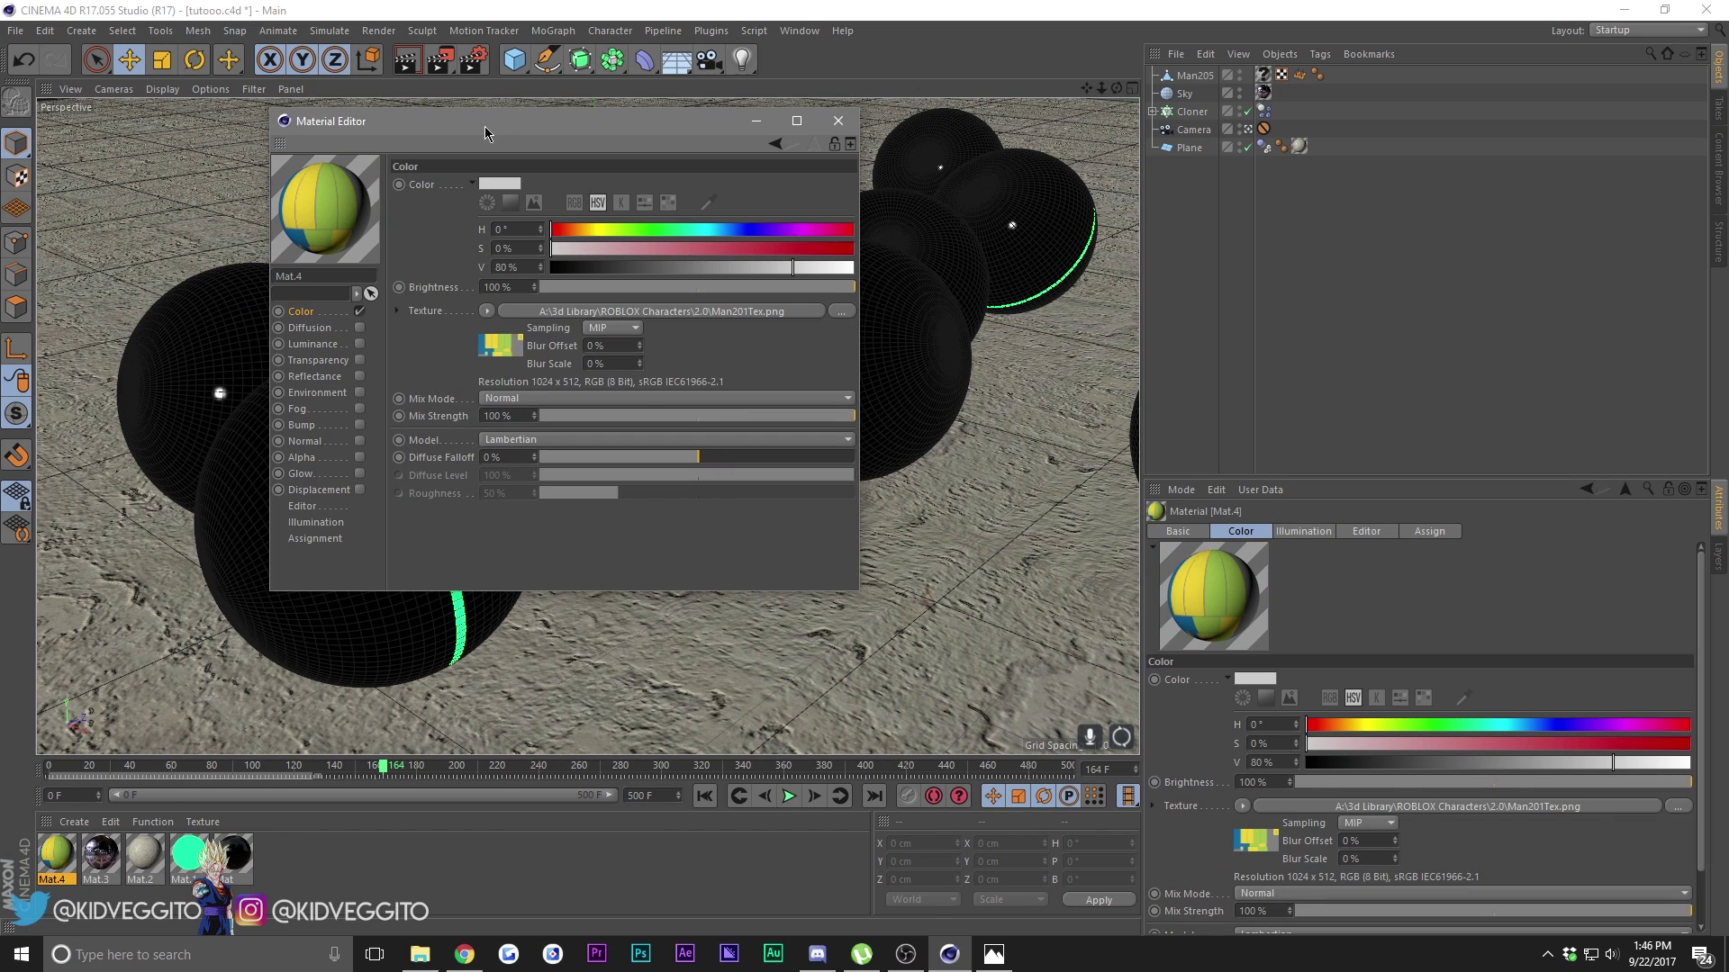
Step: Set Mat.4's editor Texture Preview Size to No Scaling
drag(484, 133, 1108, 183)
click(940, 556)
click(1223, 252)
click(1170, 273)
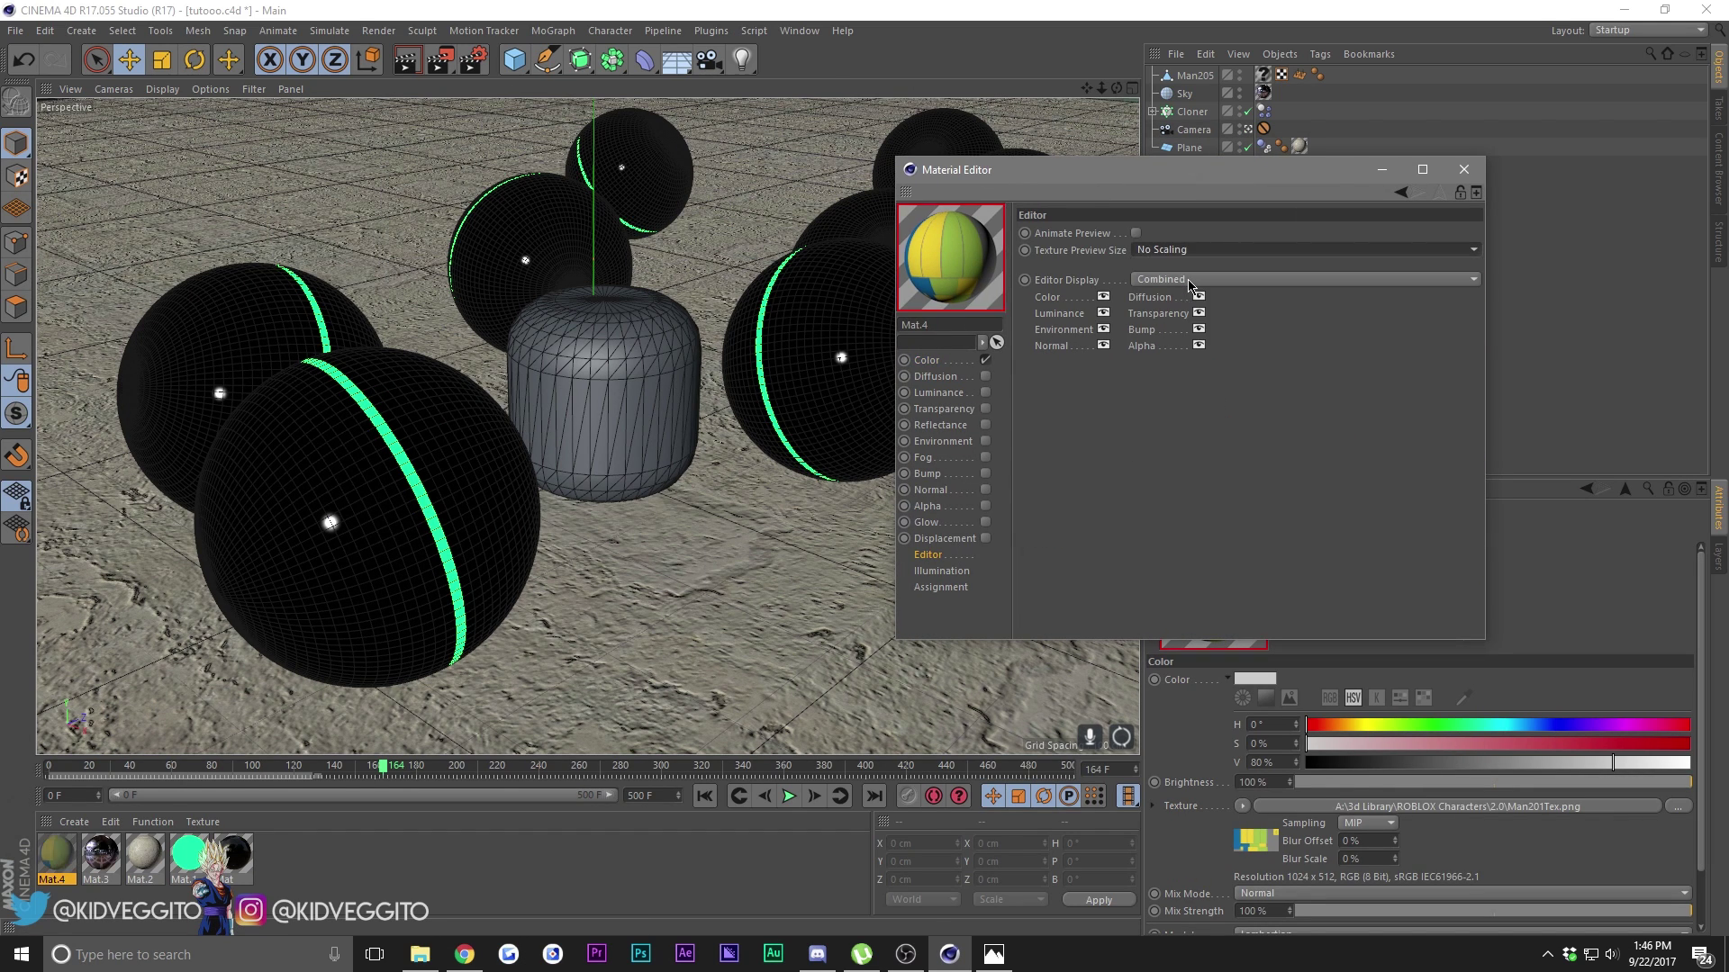
Step: Re-enable reflectance, replacing Default Specular with a Beckmann layer using Dielectric Fresnel
click(986, 427)
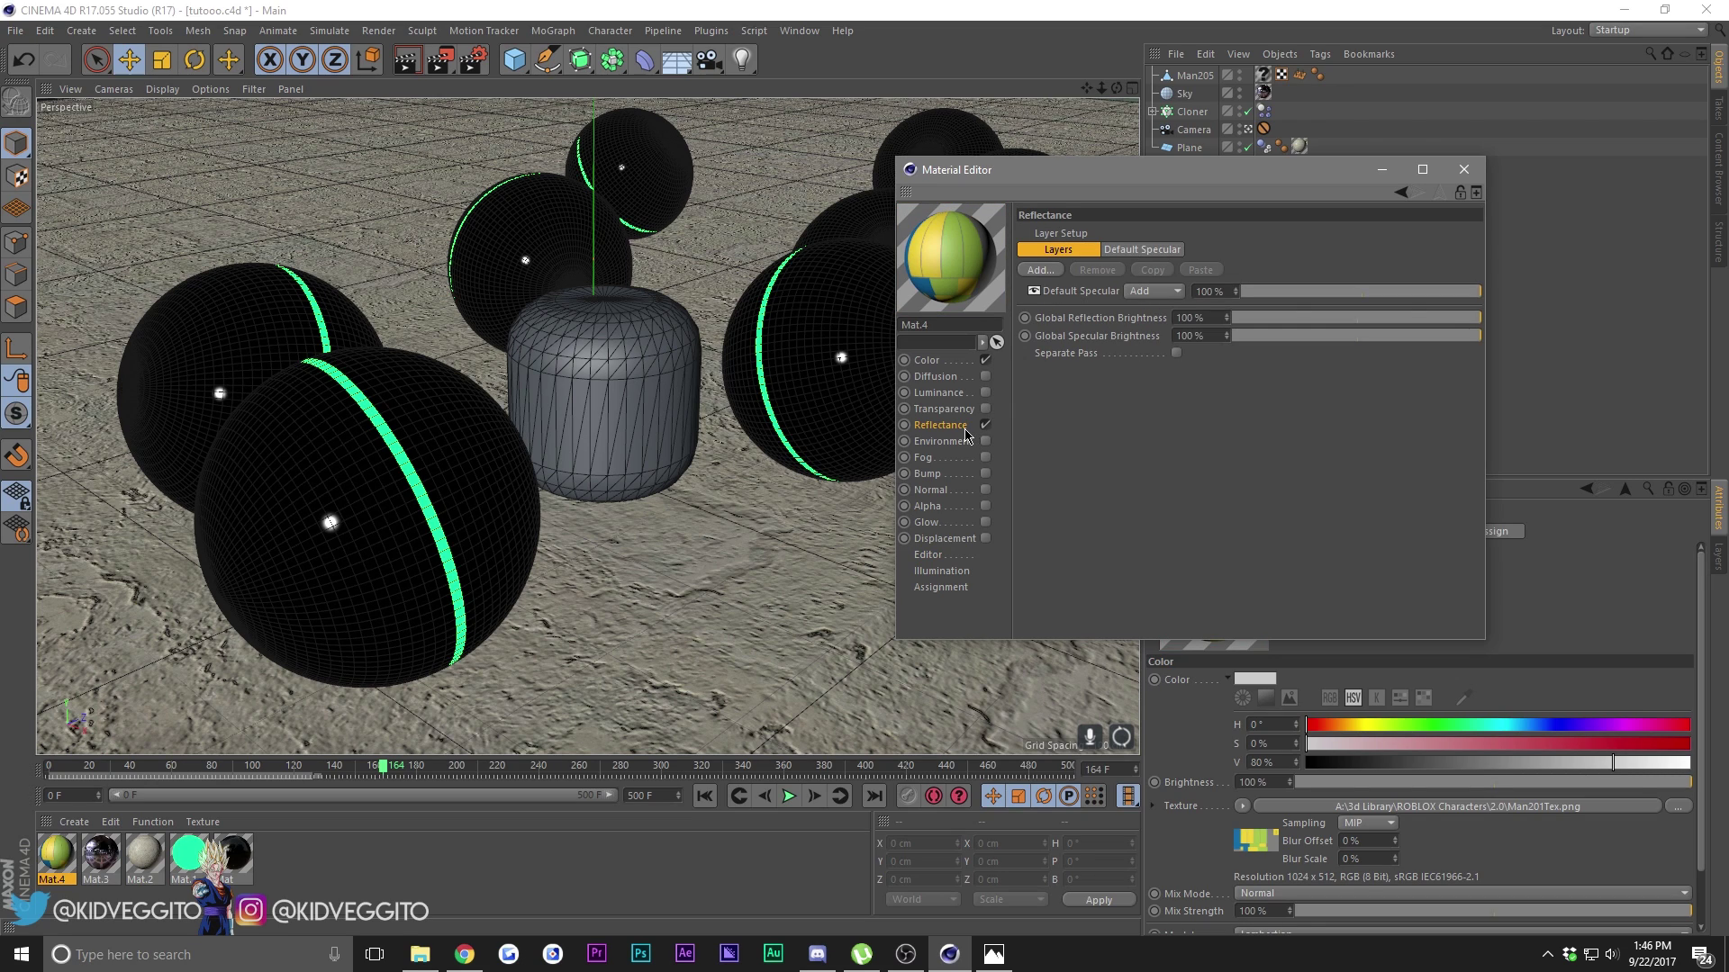
click(1083, 292)
click(1097, 270)
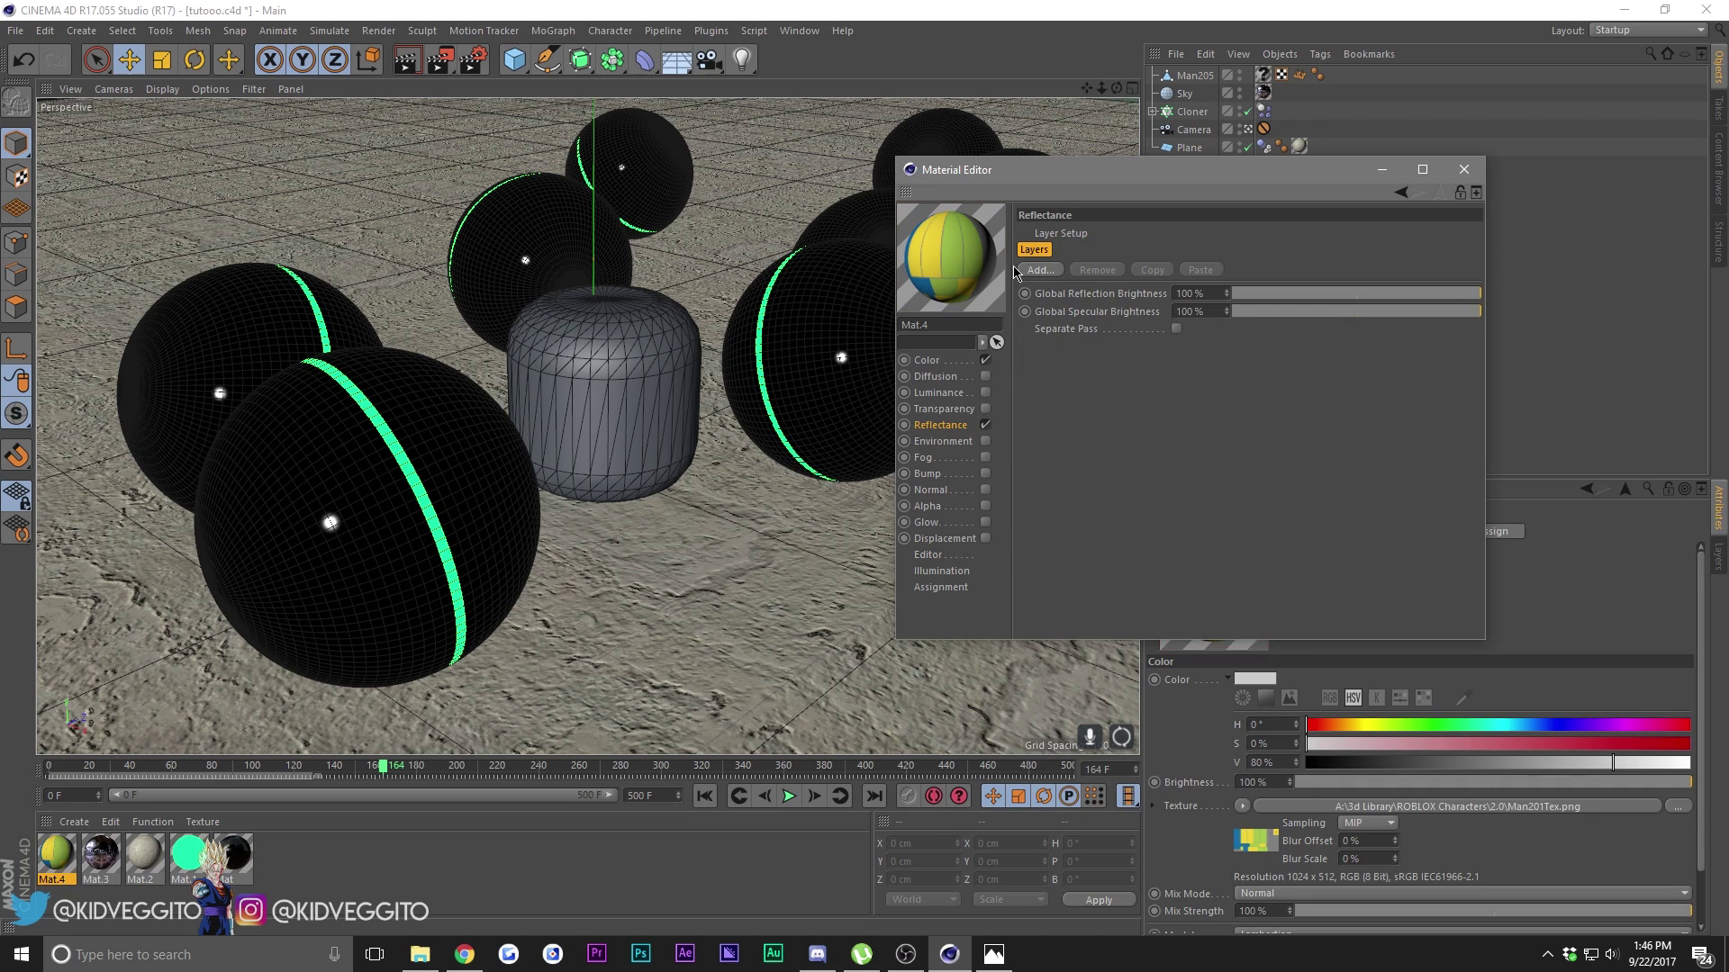
click(1038, 270)
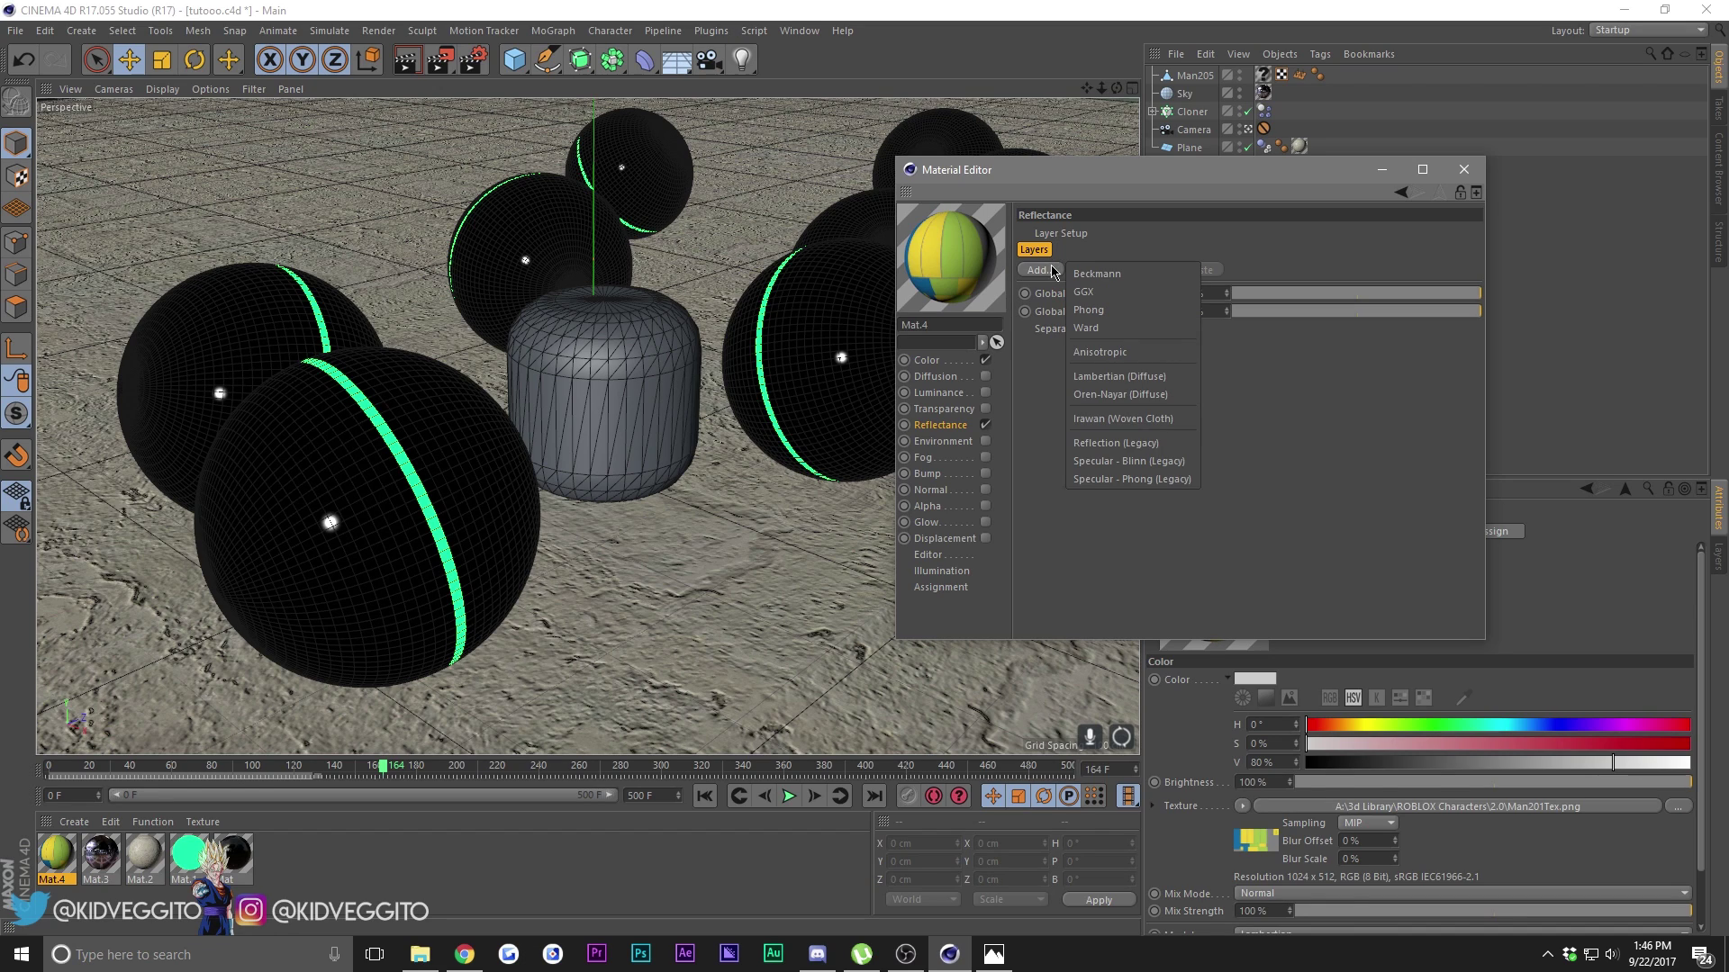
click(1096, 274)
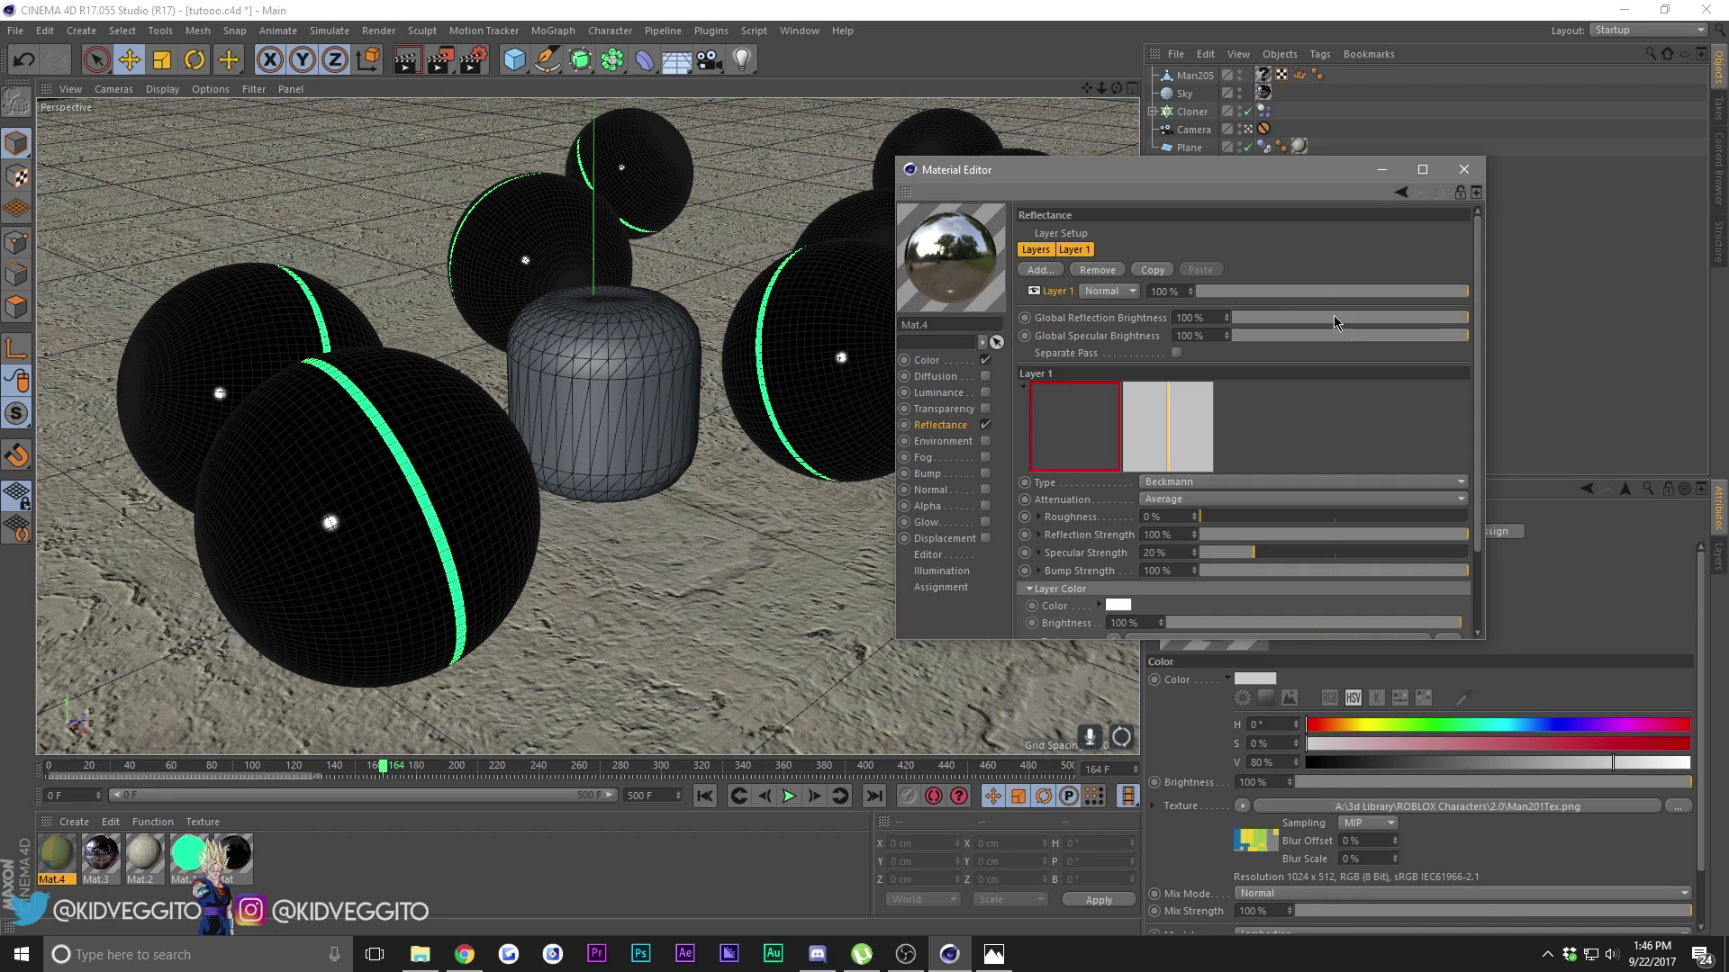
scroll(1477, 378, down, 2)
click(1104, 618)
click(1162, 635)
click(1152, 671)
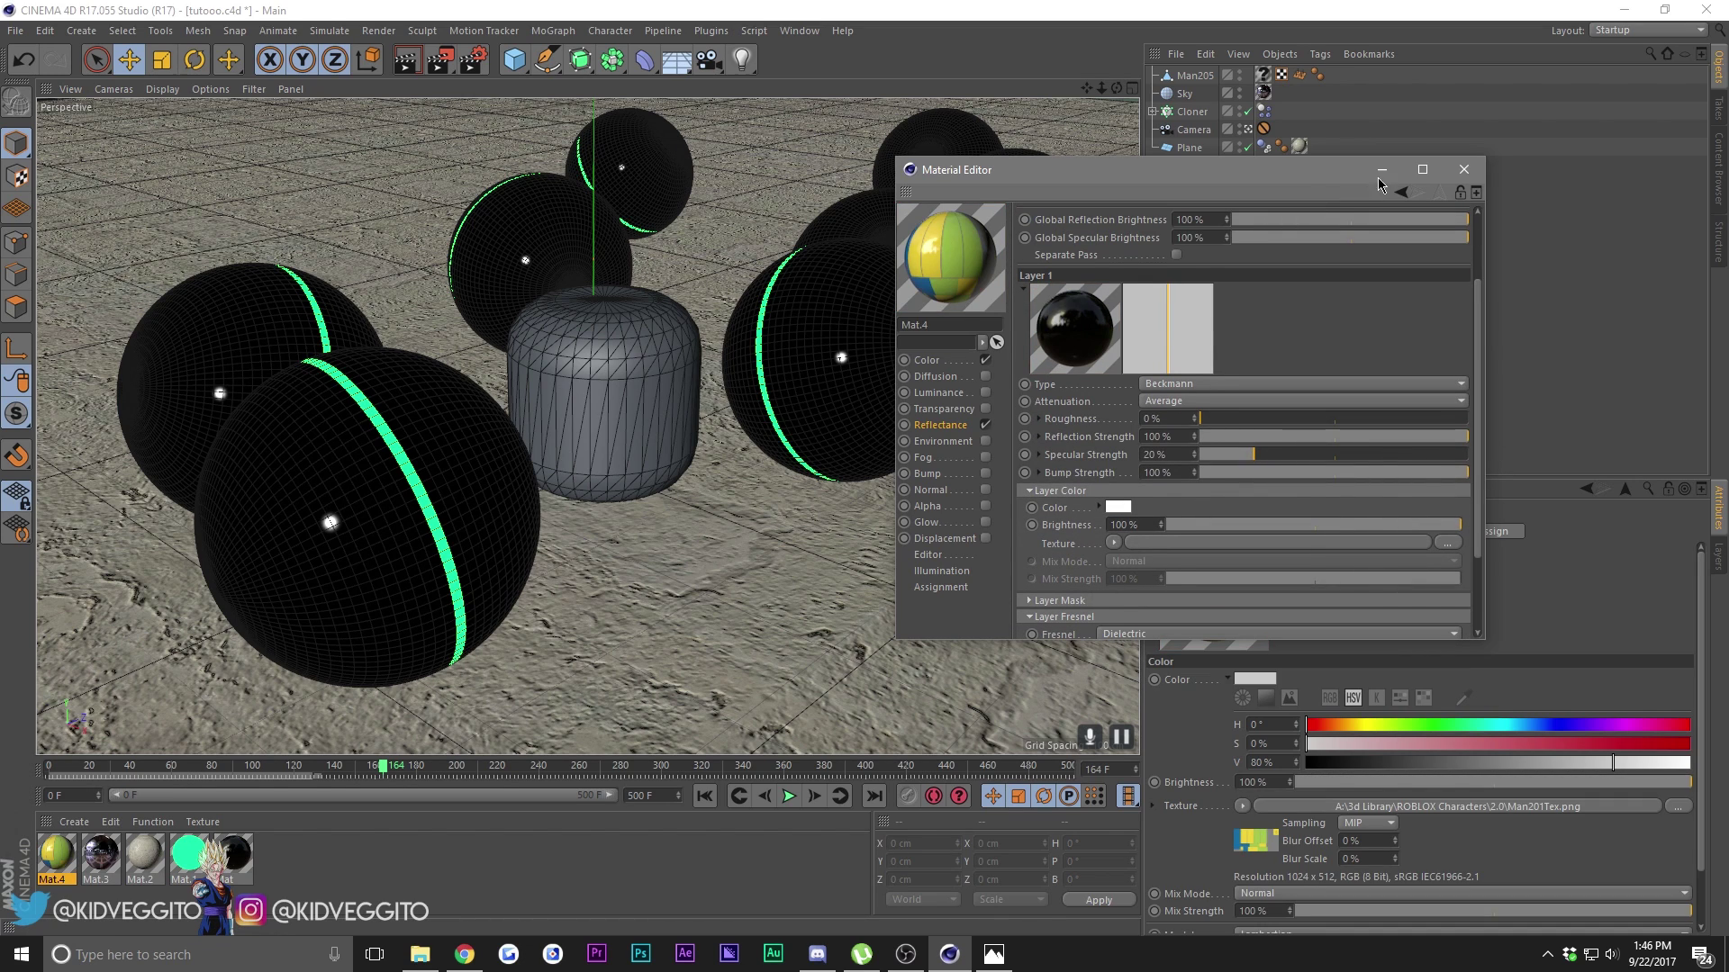
click(1463, 169)
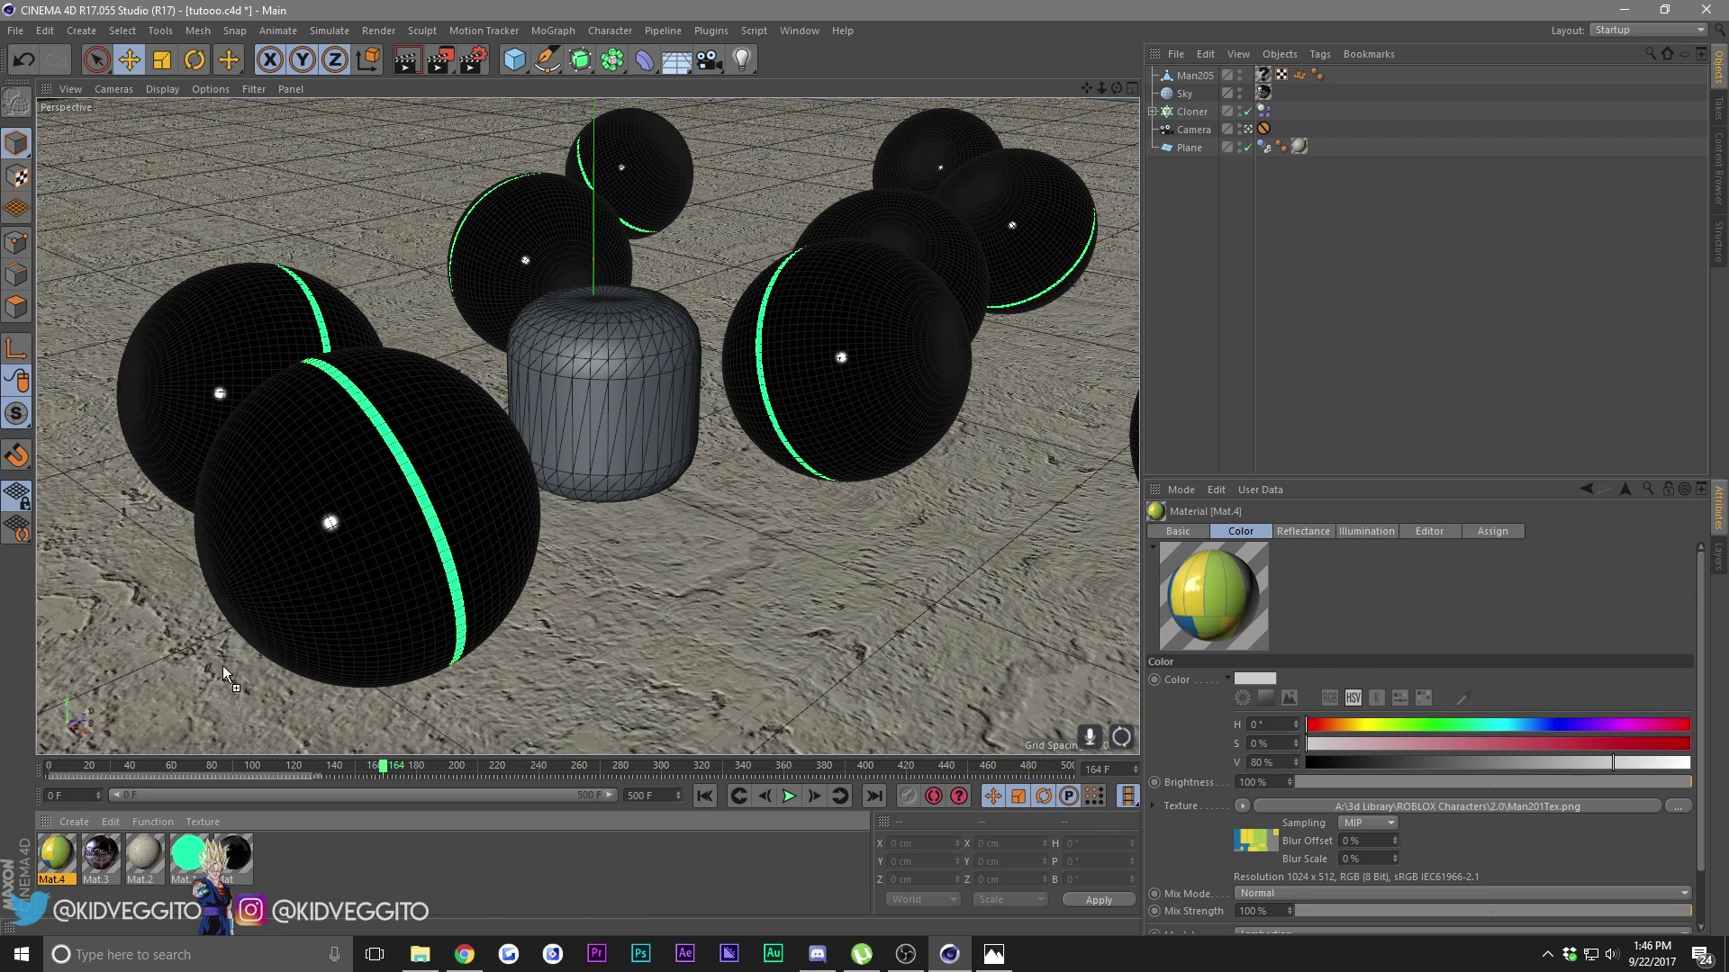
Step: Apply Mat.4 to Man205 and rotate the head so its smiley face fronts the camera
drag(1266, 67, 1268, 74)
click(1194, 76)
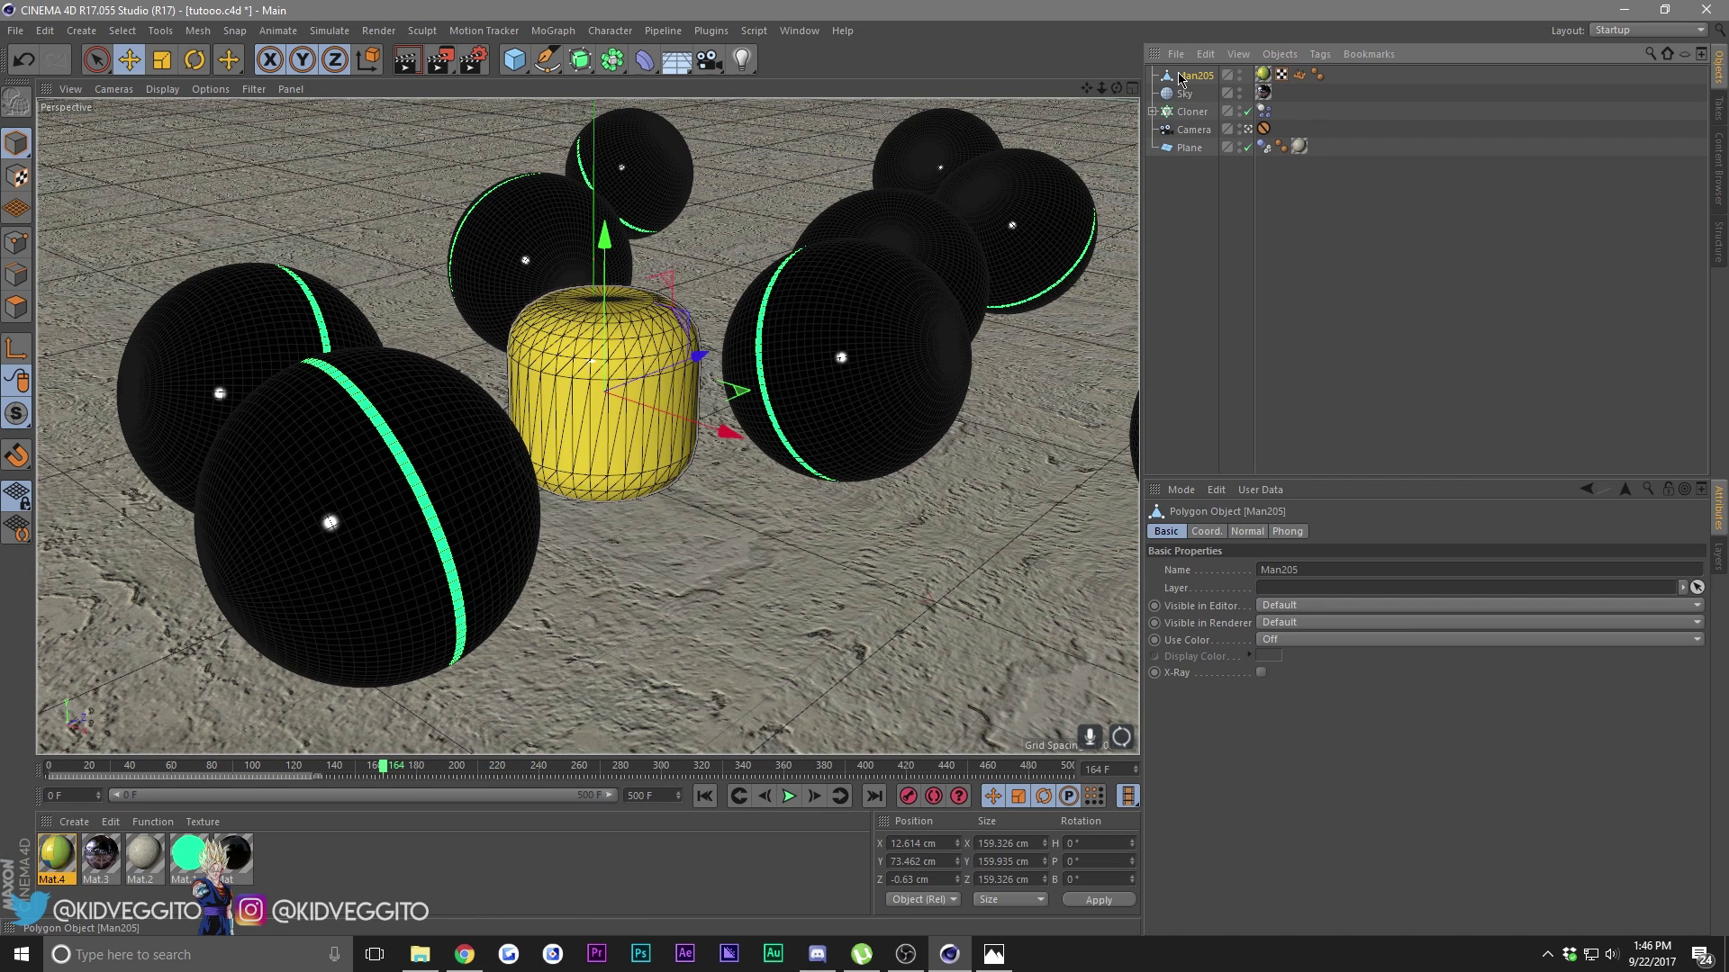
click(196, 61)
drag(564, 422, 791, 416)
drag(607, 430, 641, 428)
Step: Preview the yellow textured head with an Interactive Render, then stop it
click(1426, 342)
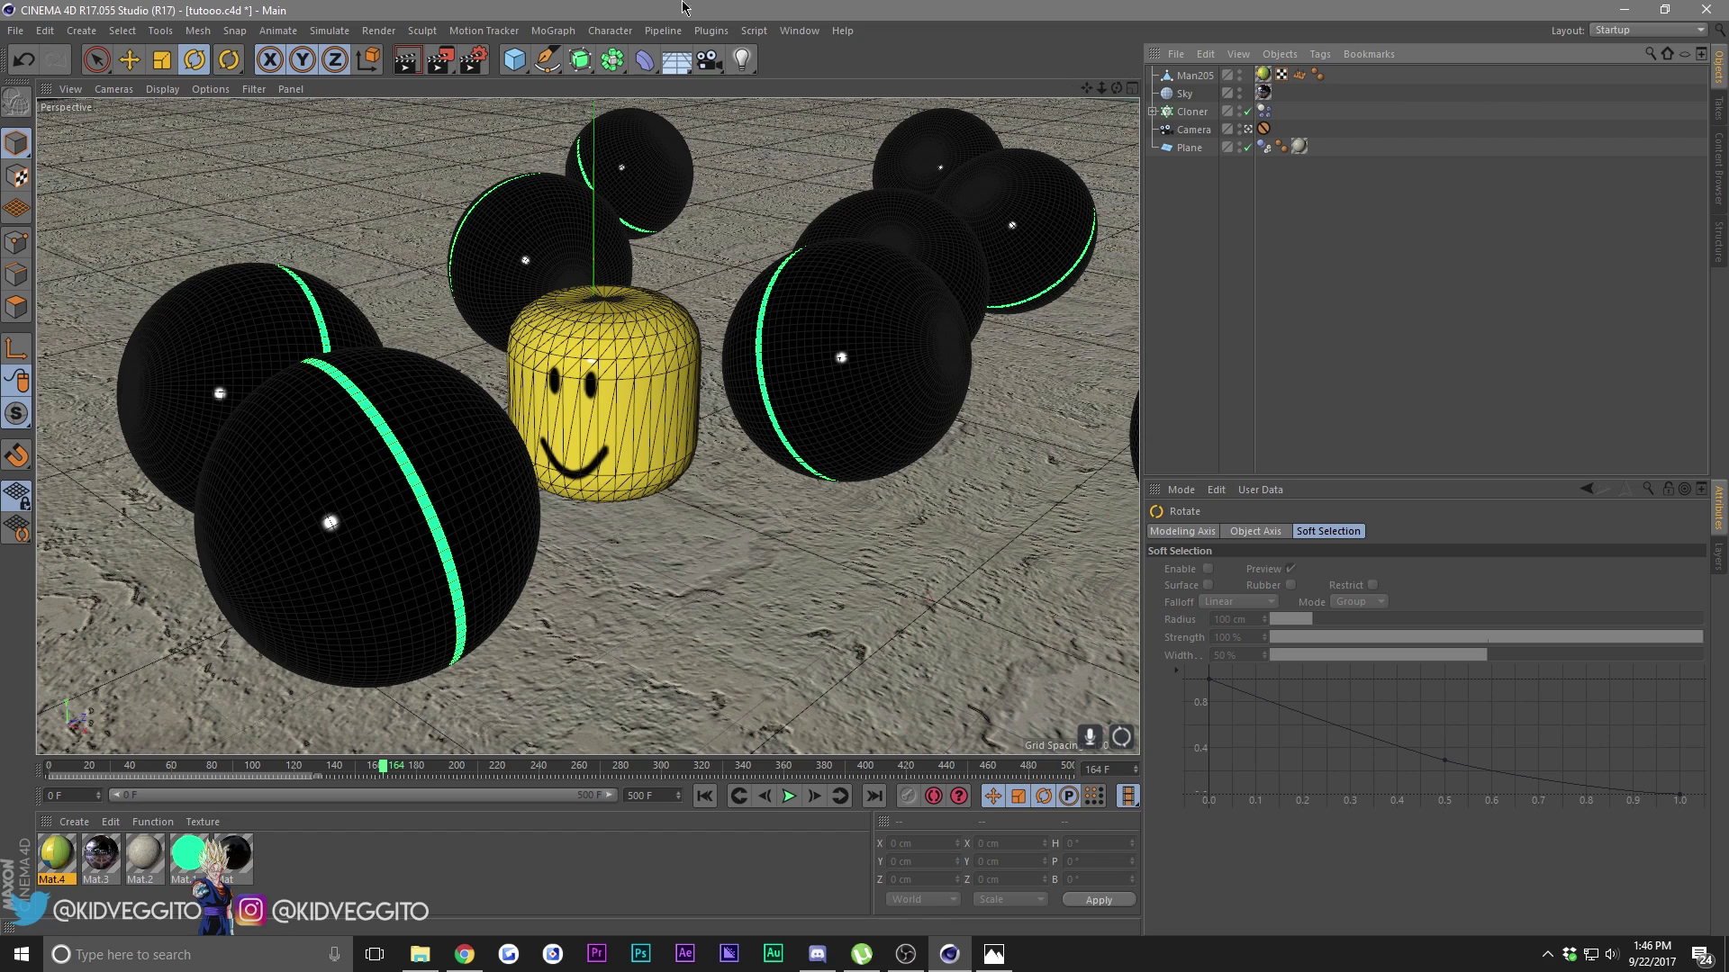
click(408, 61)
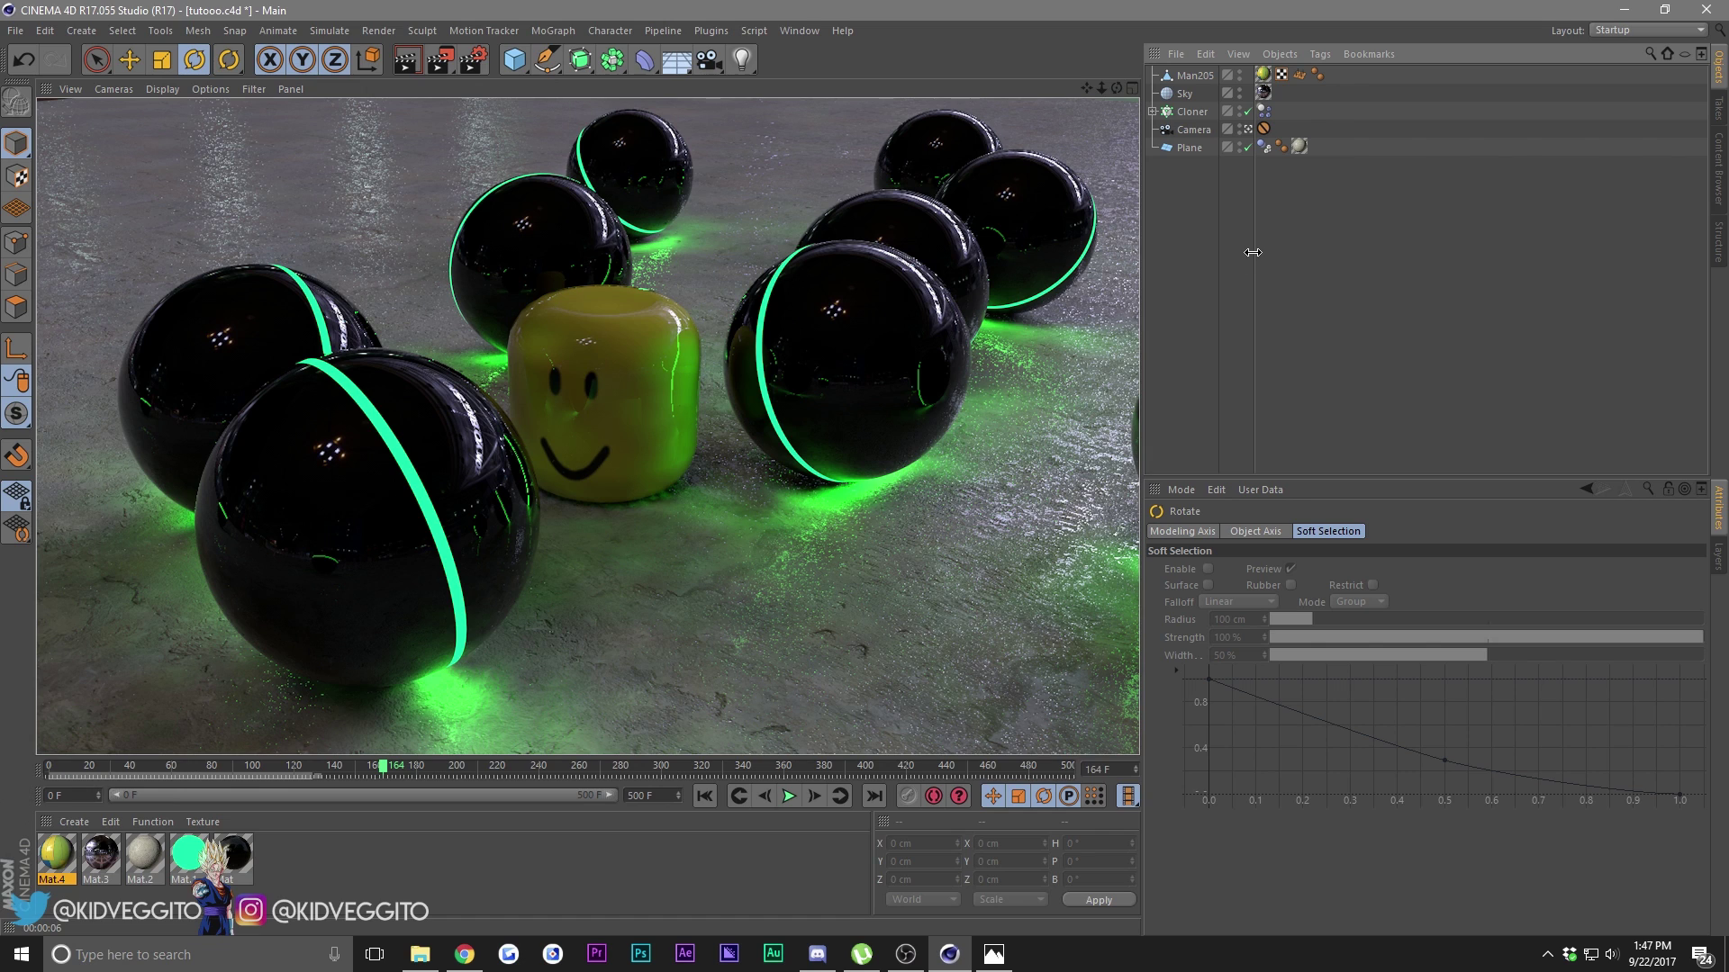
click(1060, 165)
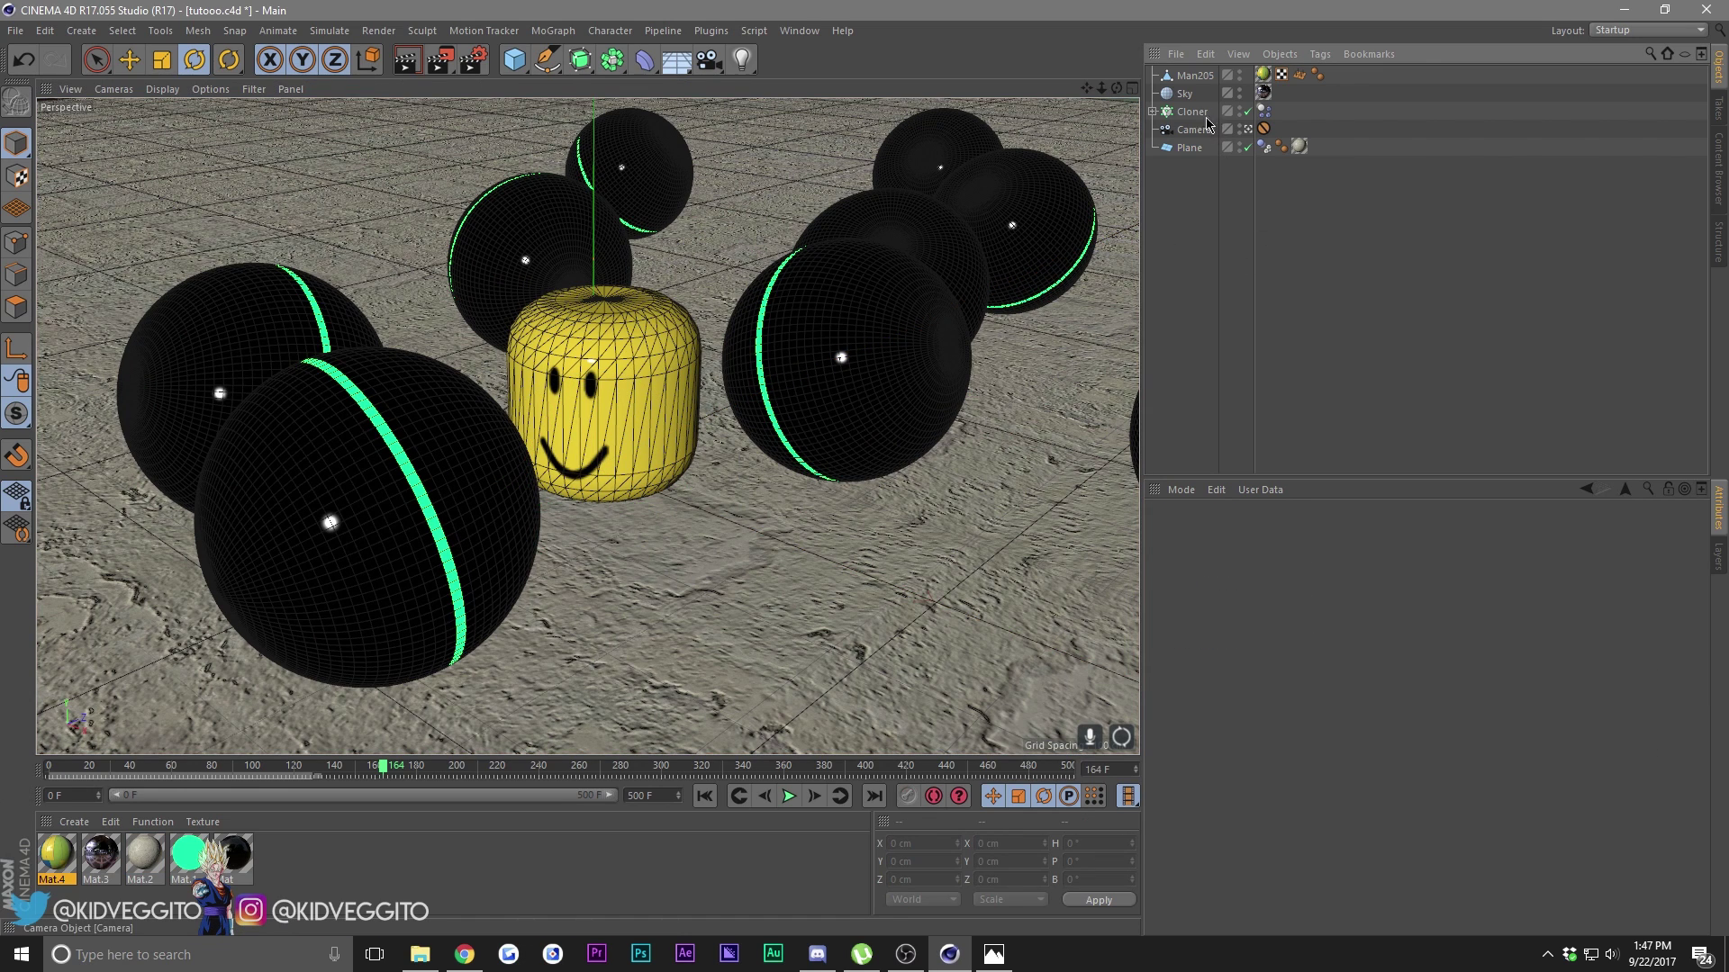
Step: Deselect Sky, inspect concrete floor material Mat.2 in the Material Editor, then close it, leaving Mat.2 in Attributes
click(1185, 93)
click(1288, 103)
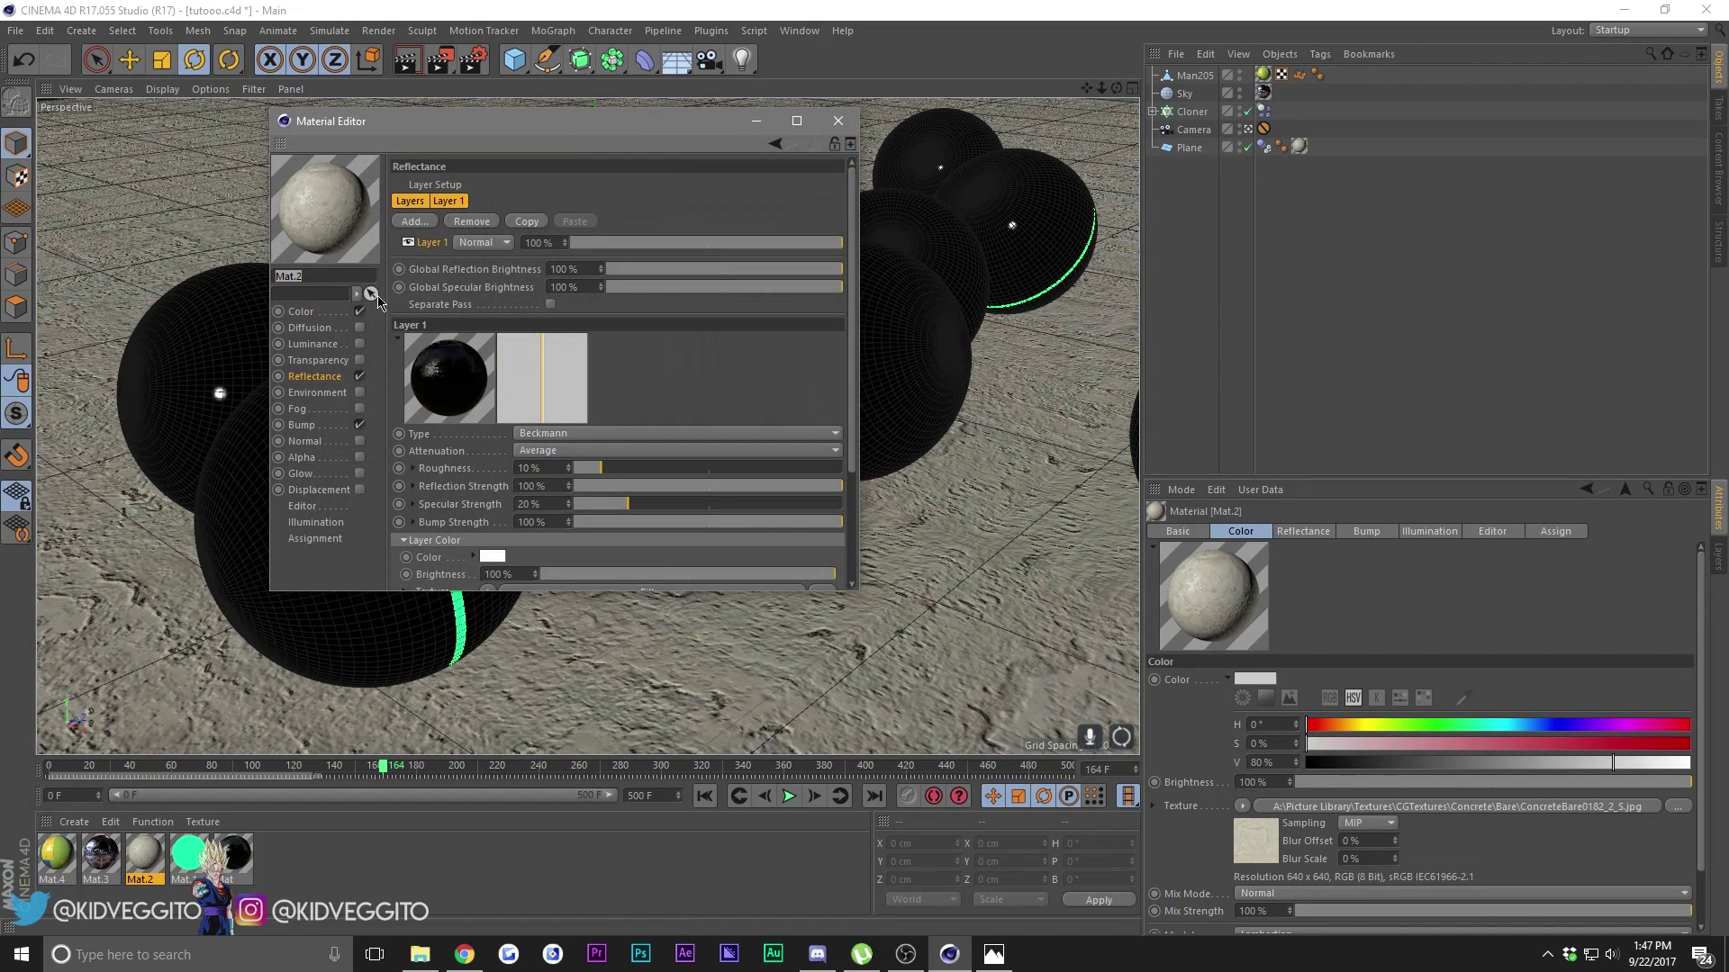
click(320, 312)
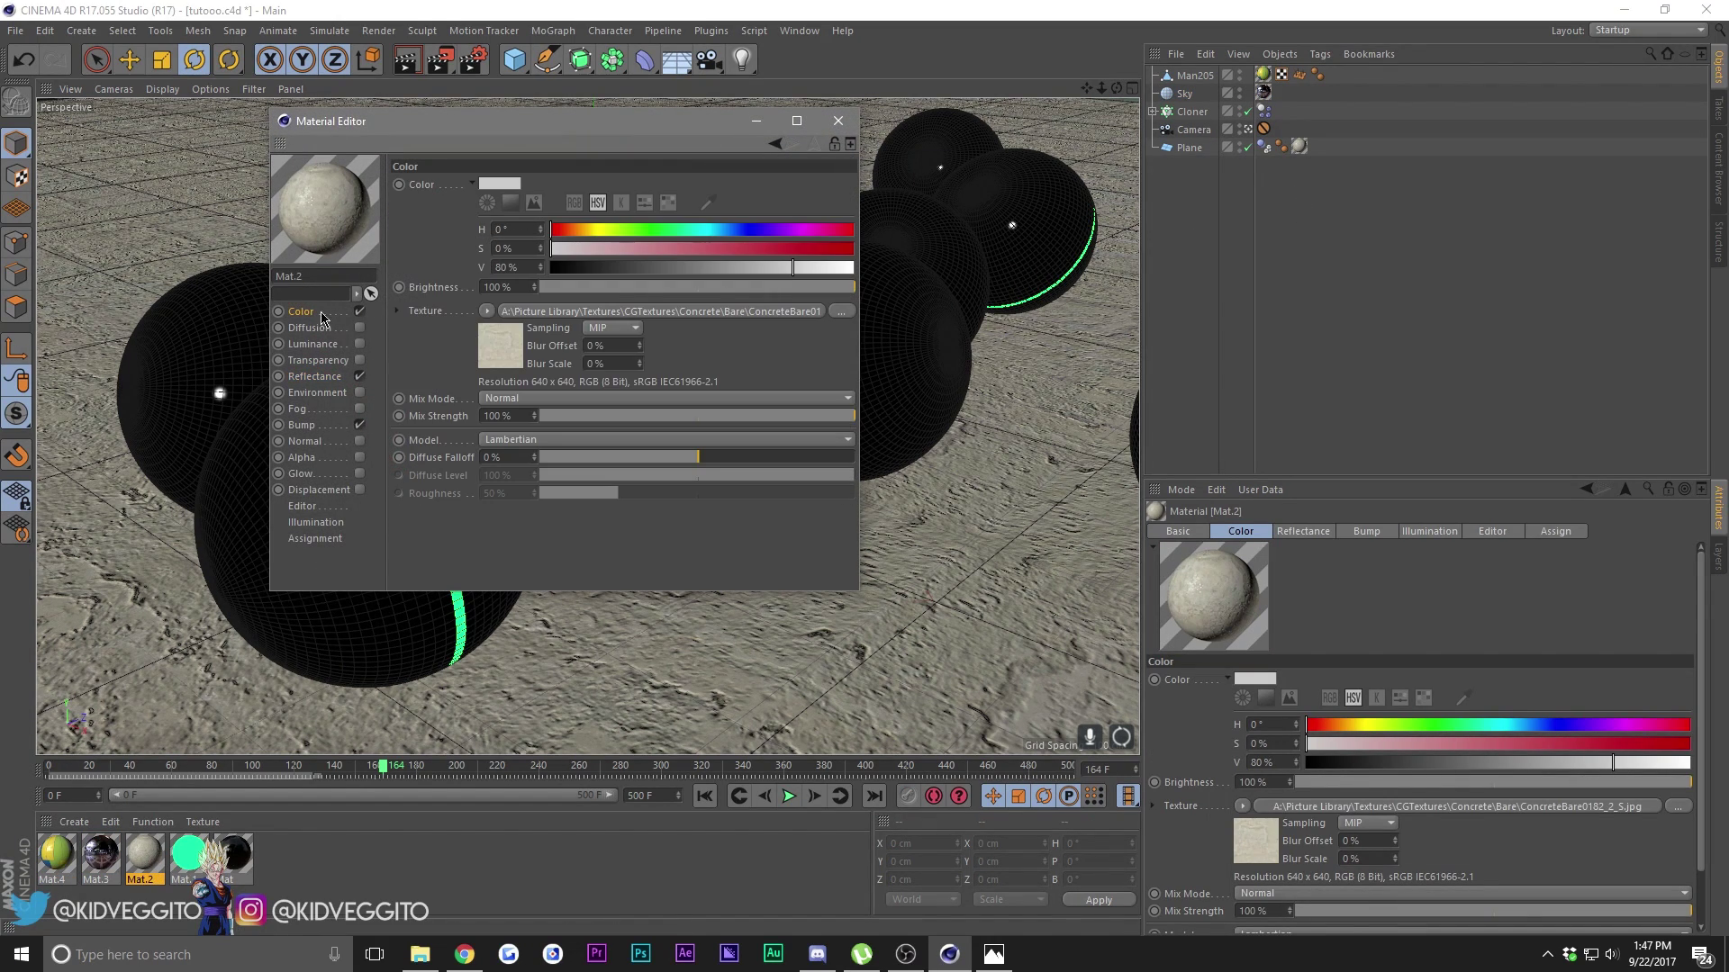
click(838, 121)
click(1229, 307)
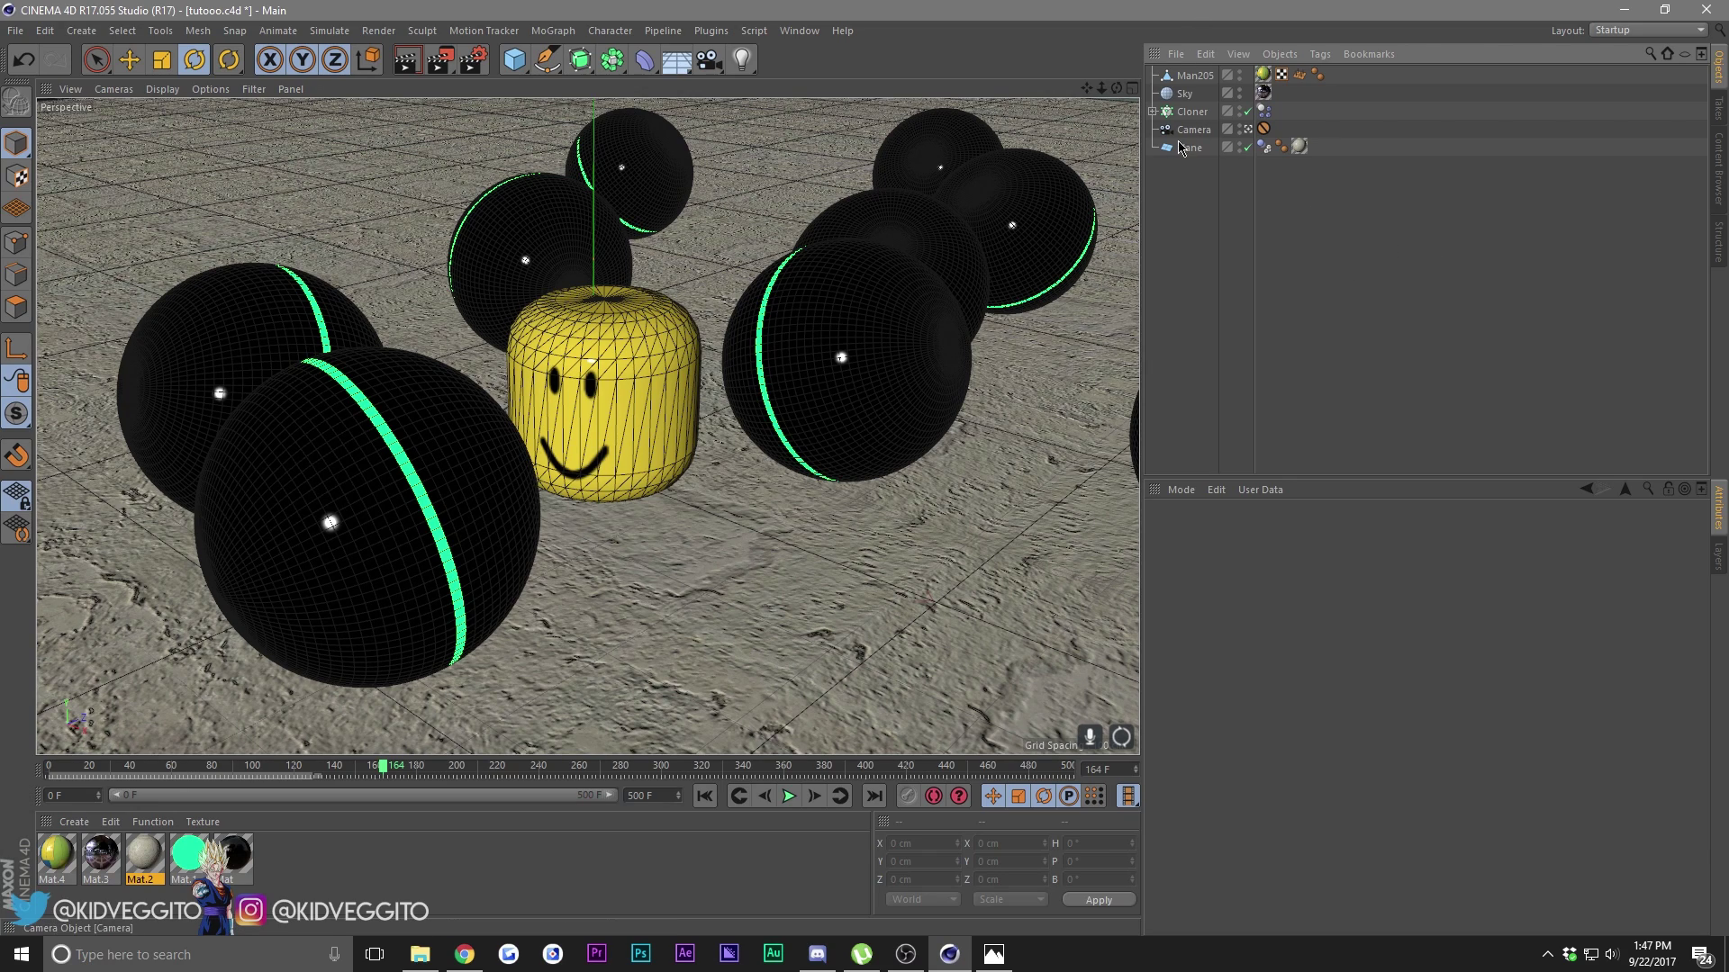
click(141, 867)
double_click(141, 867)
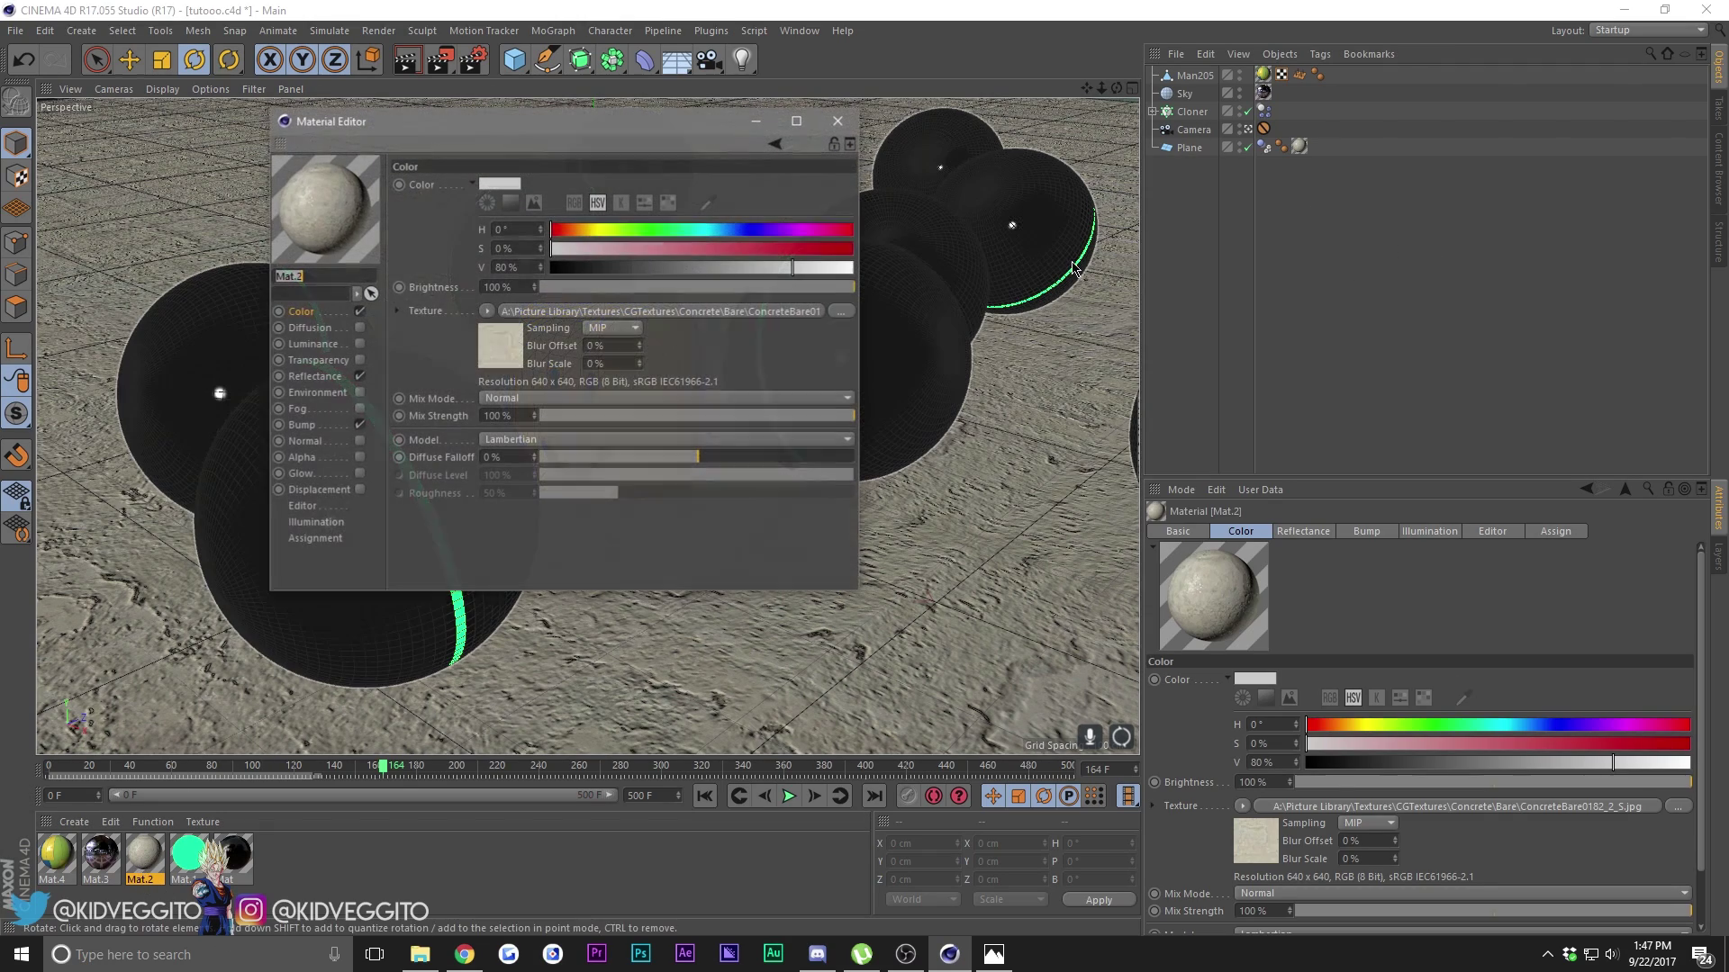
click(850, 120)
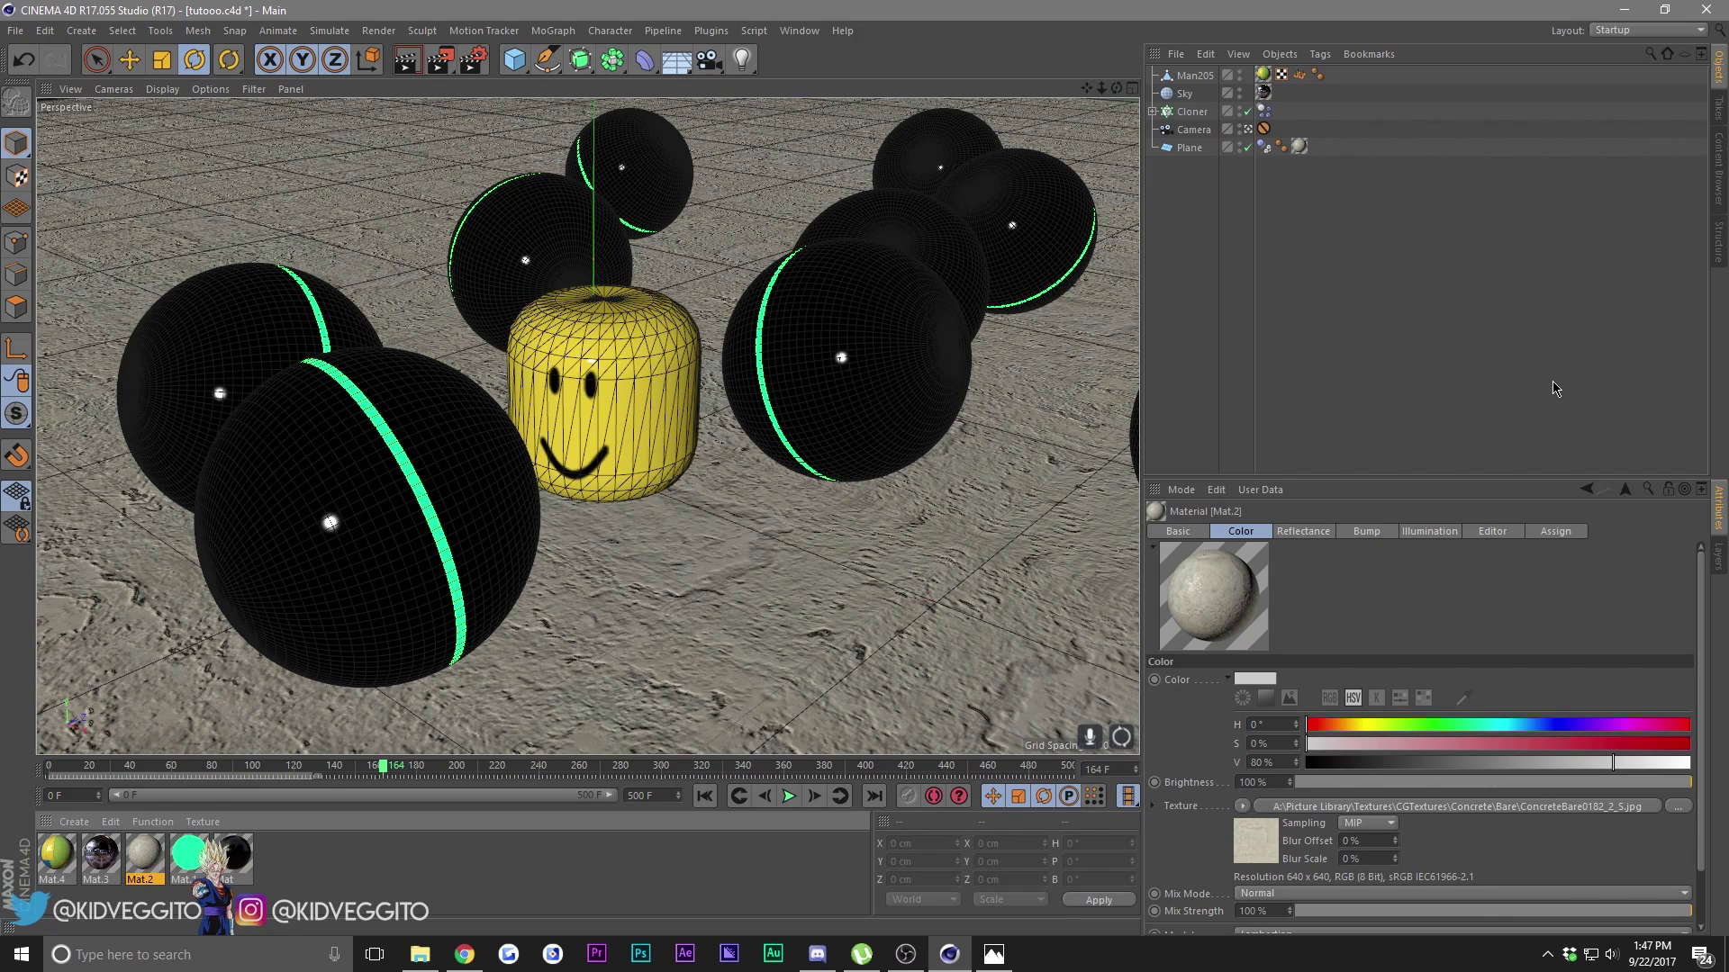